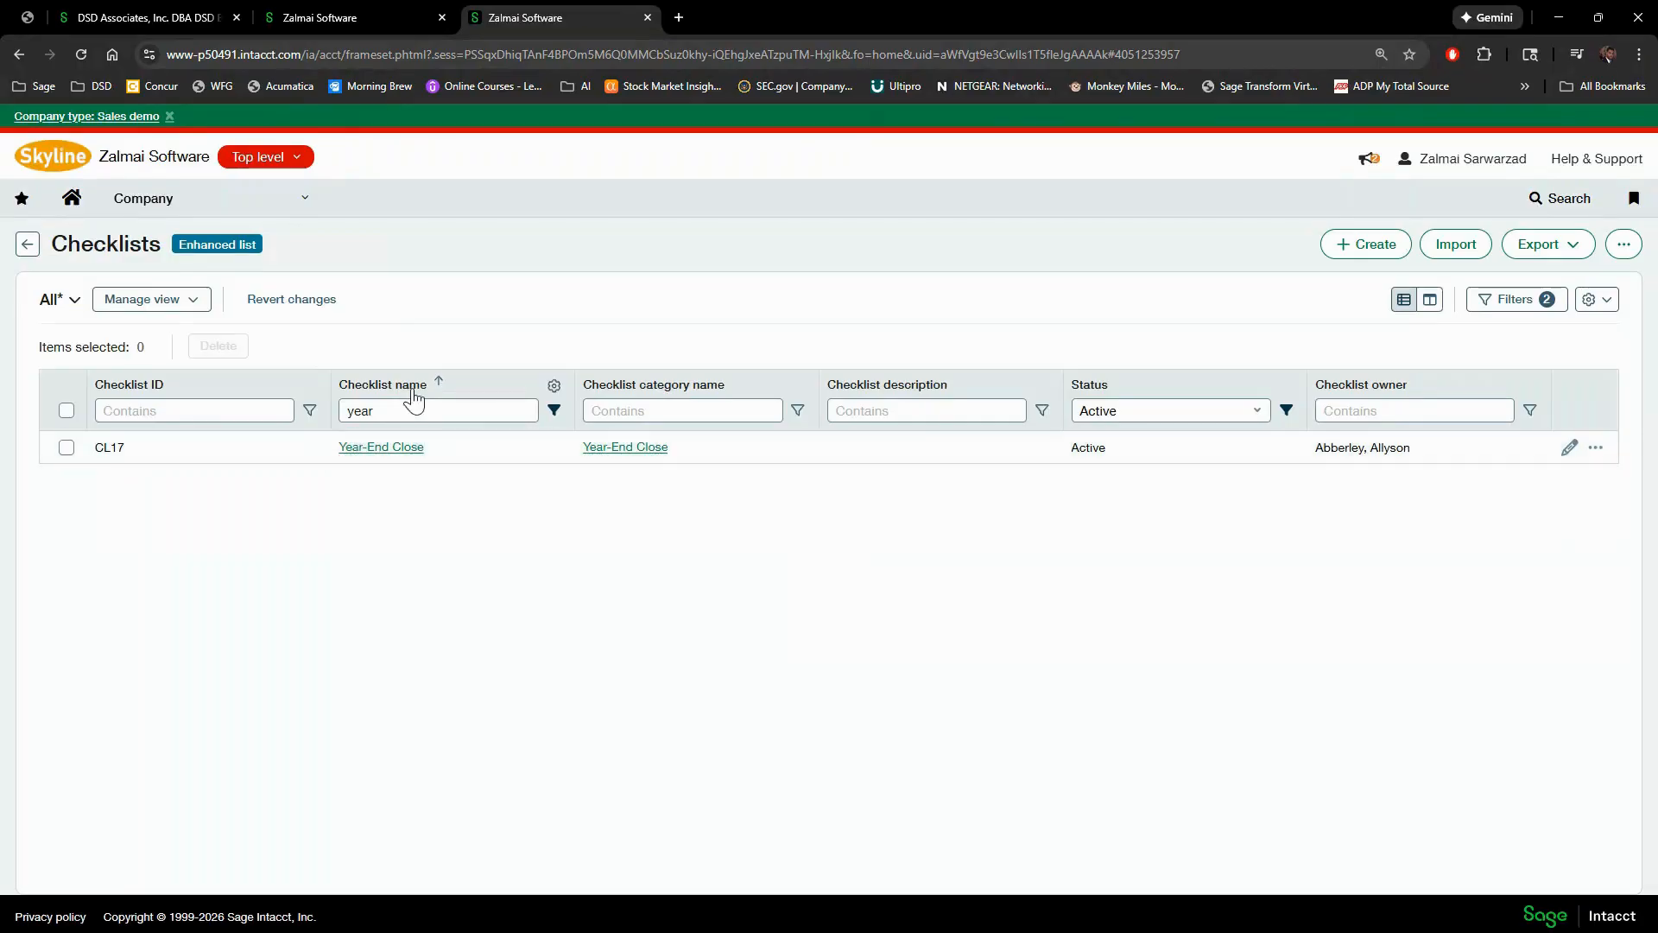
- Filter the checklists by 'yea' and open the Year-End Close checklist CL17
{"action": "left_click_drag", "start_coordinate": [404, 411], "coordinate": [329, 412]}
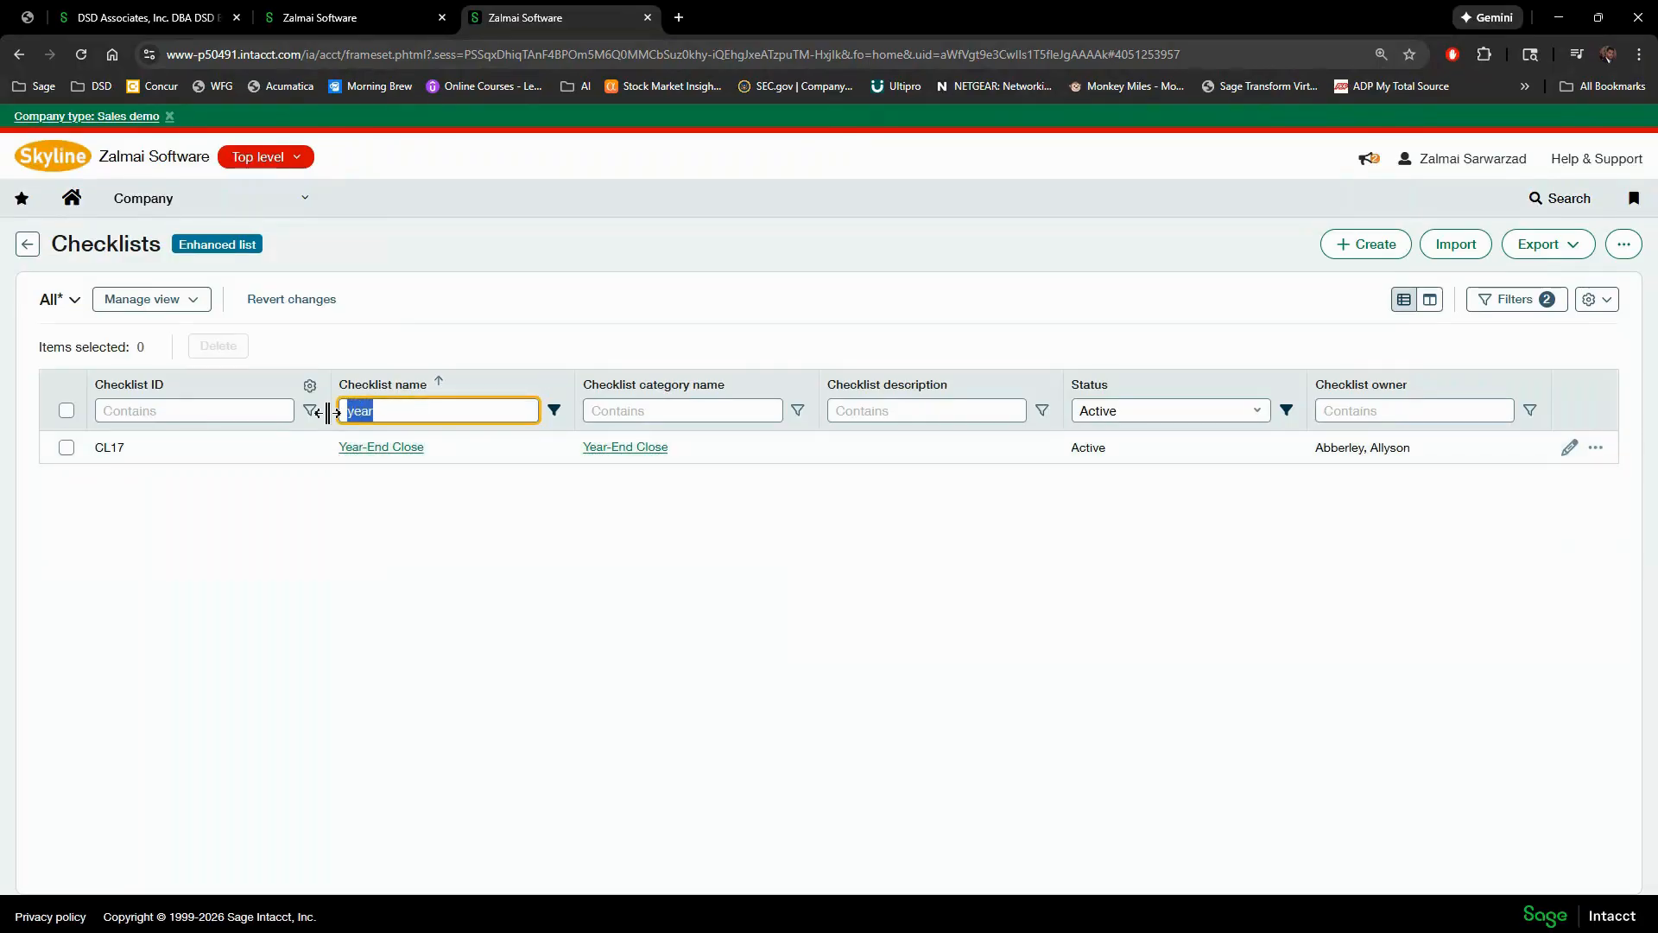
{"action": "key", "text": "BackSpace"}
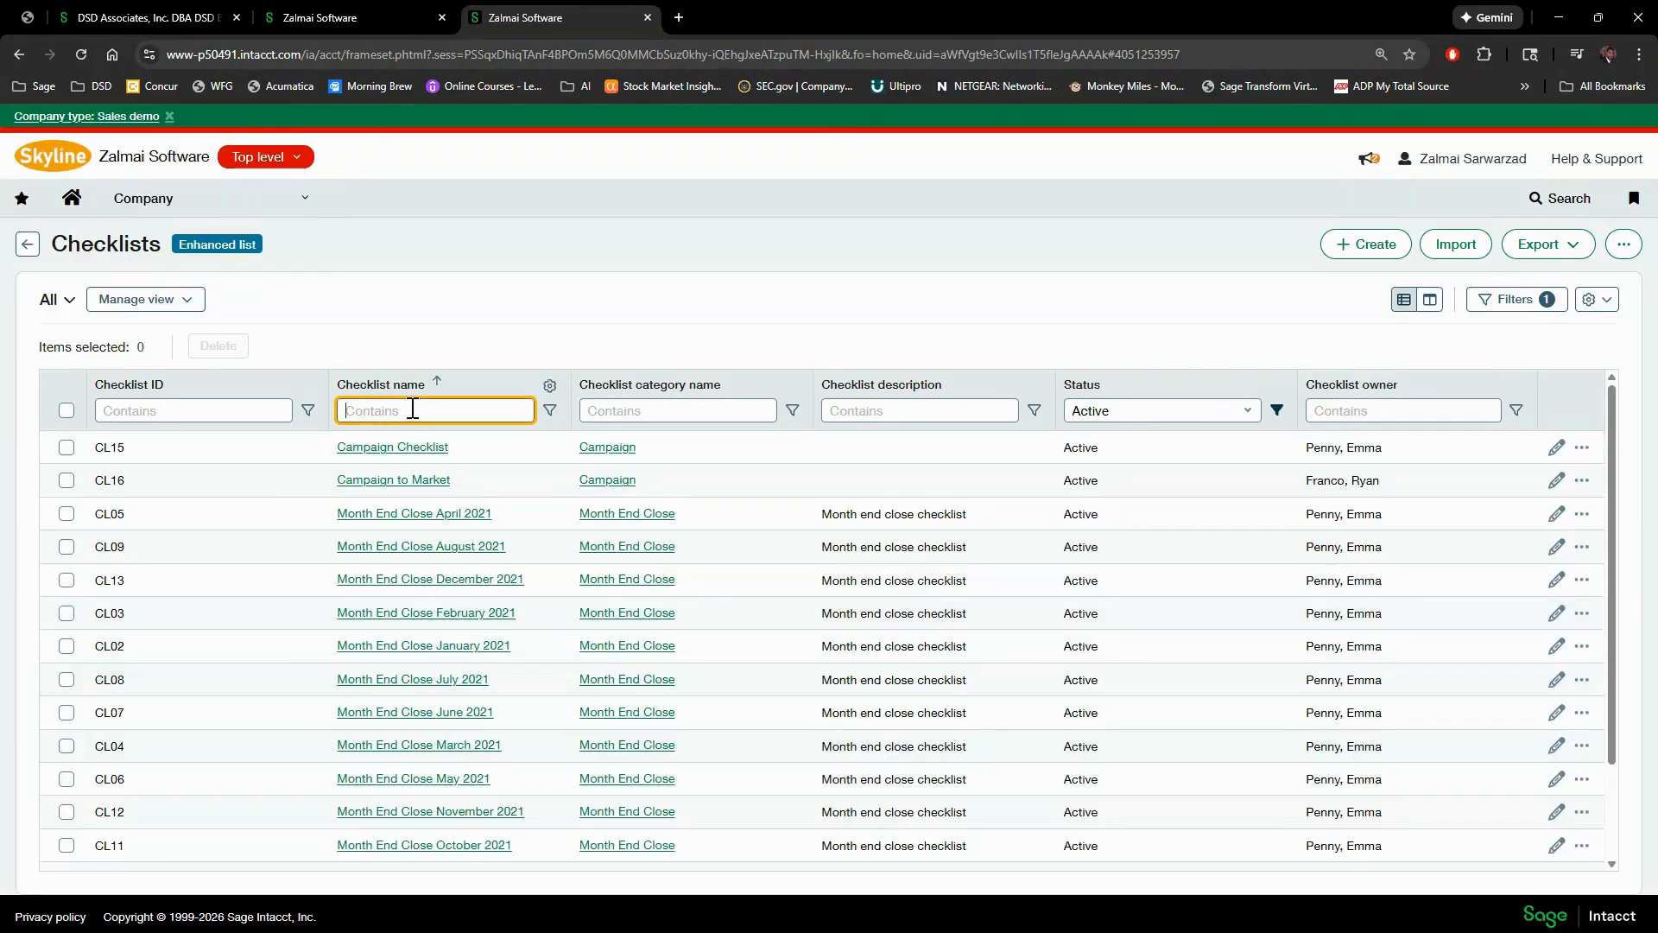
{"action": "type", "text": "year"}
{"action": "key", "text": "Return"}
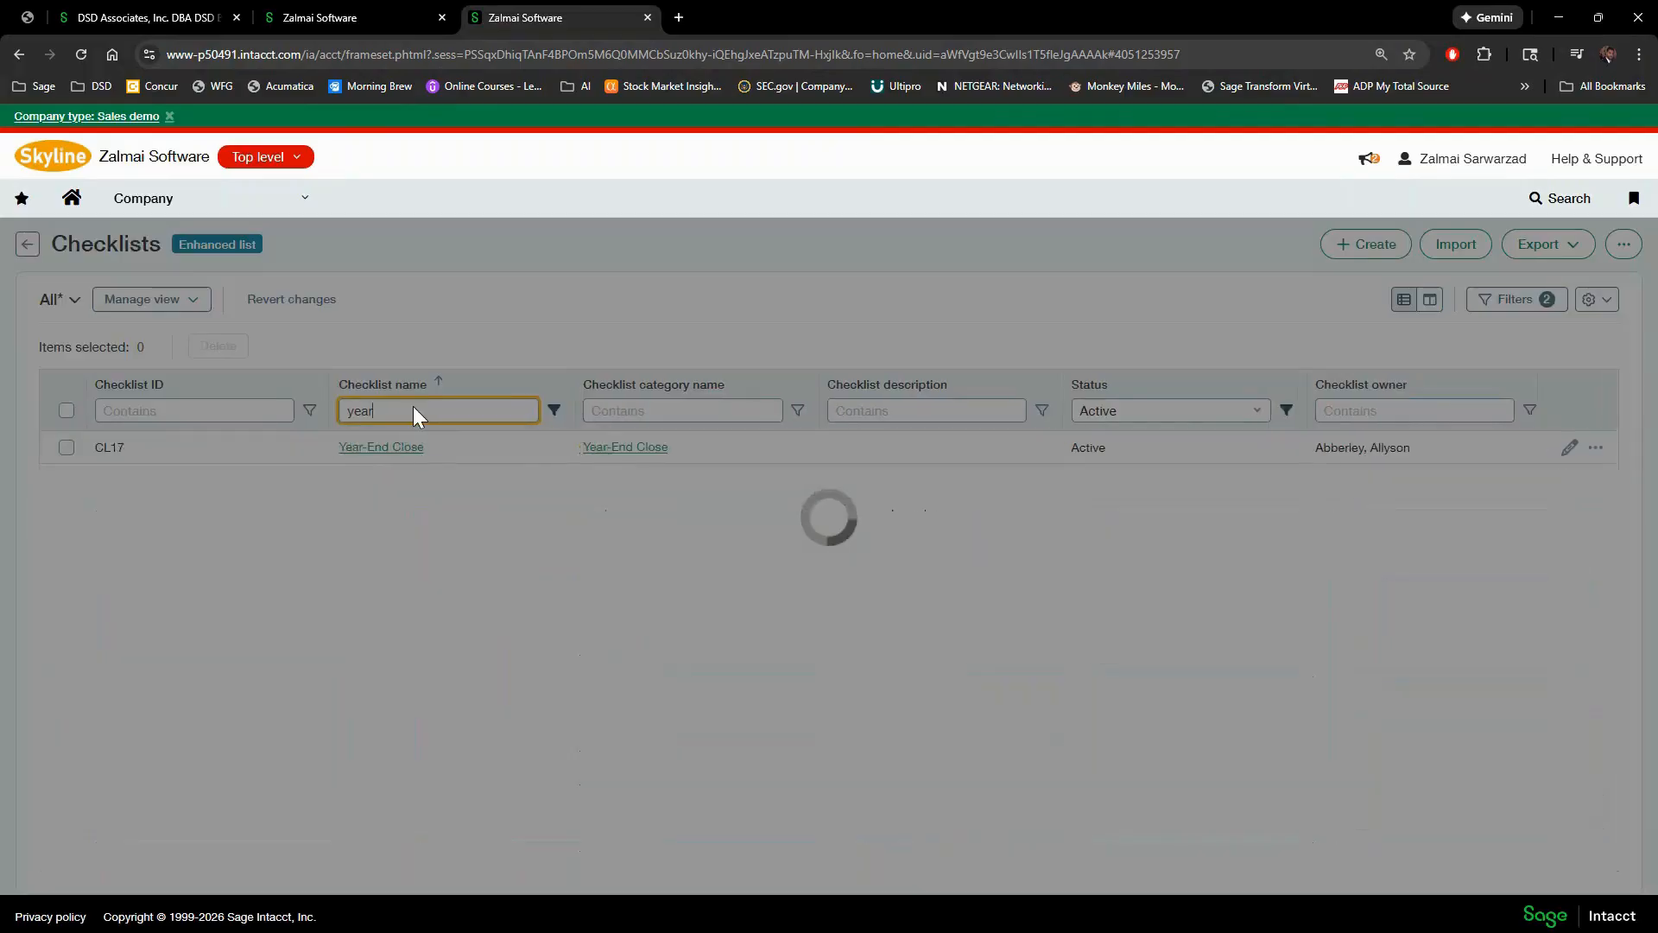
{"action": "left_click", "coordinate": [406, 457]}
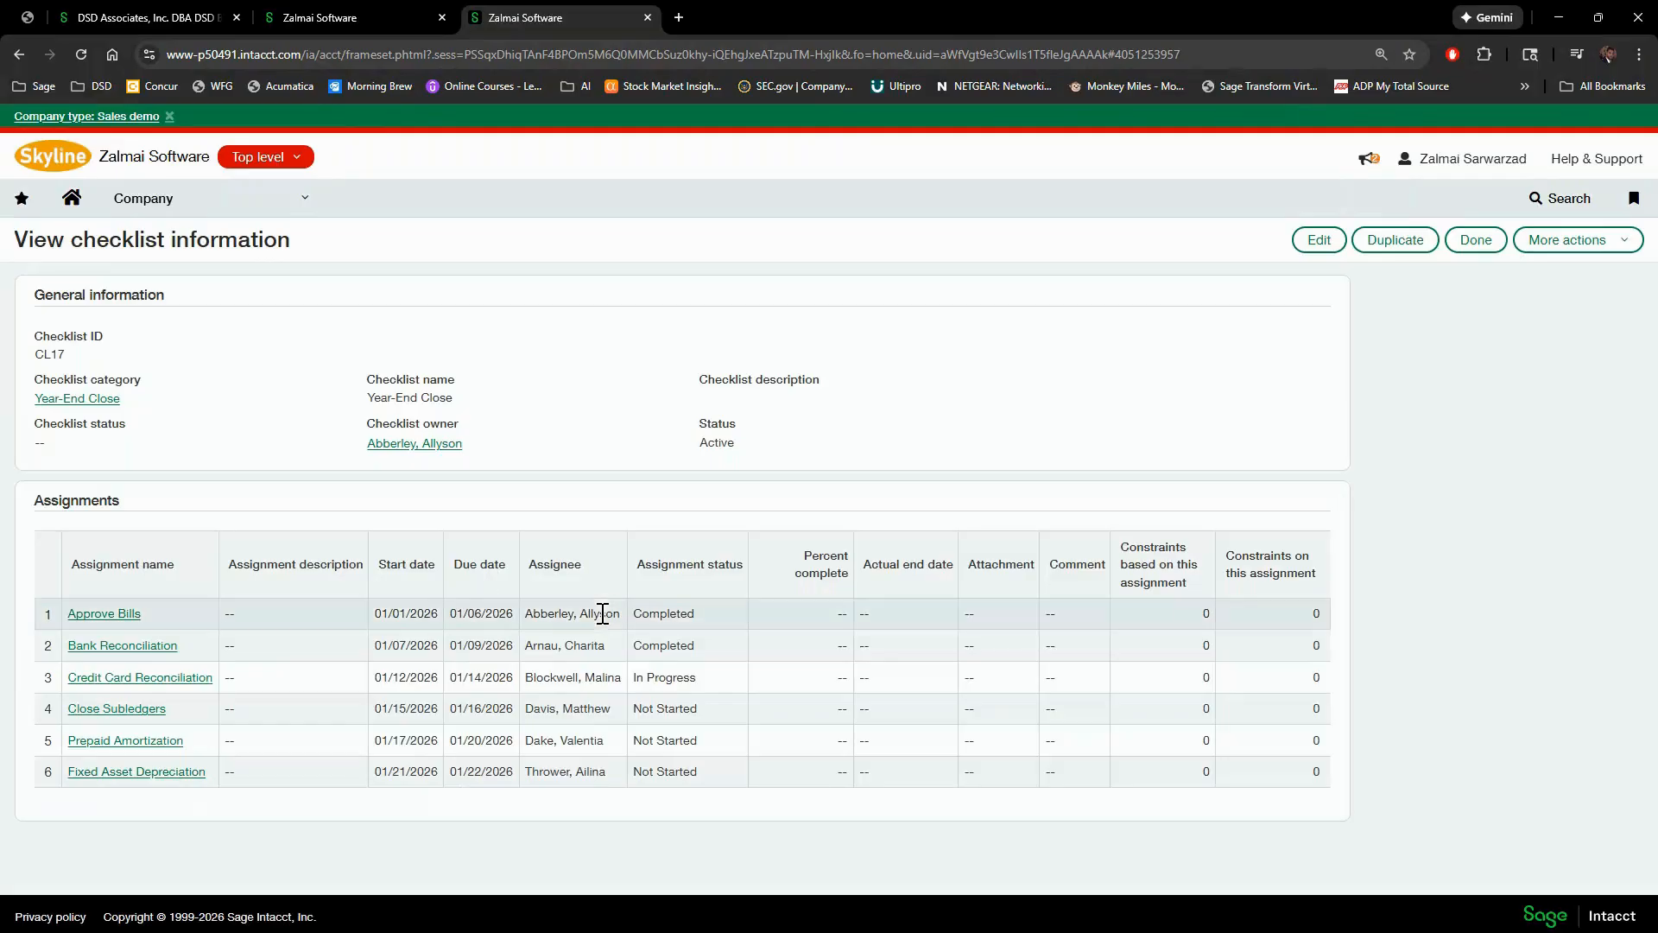
- Make checklist CL17 editable and check Approve Bills' assignee and Completed status without changing them
{"action": "left_click", "coordinate": [1318, 239]}
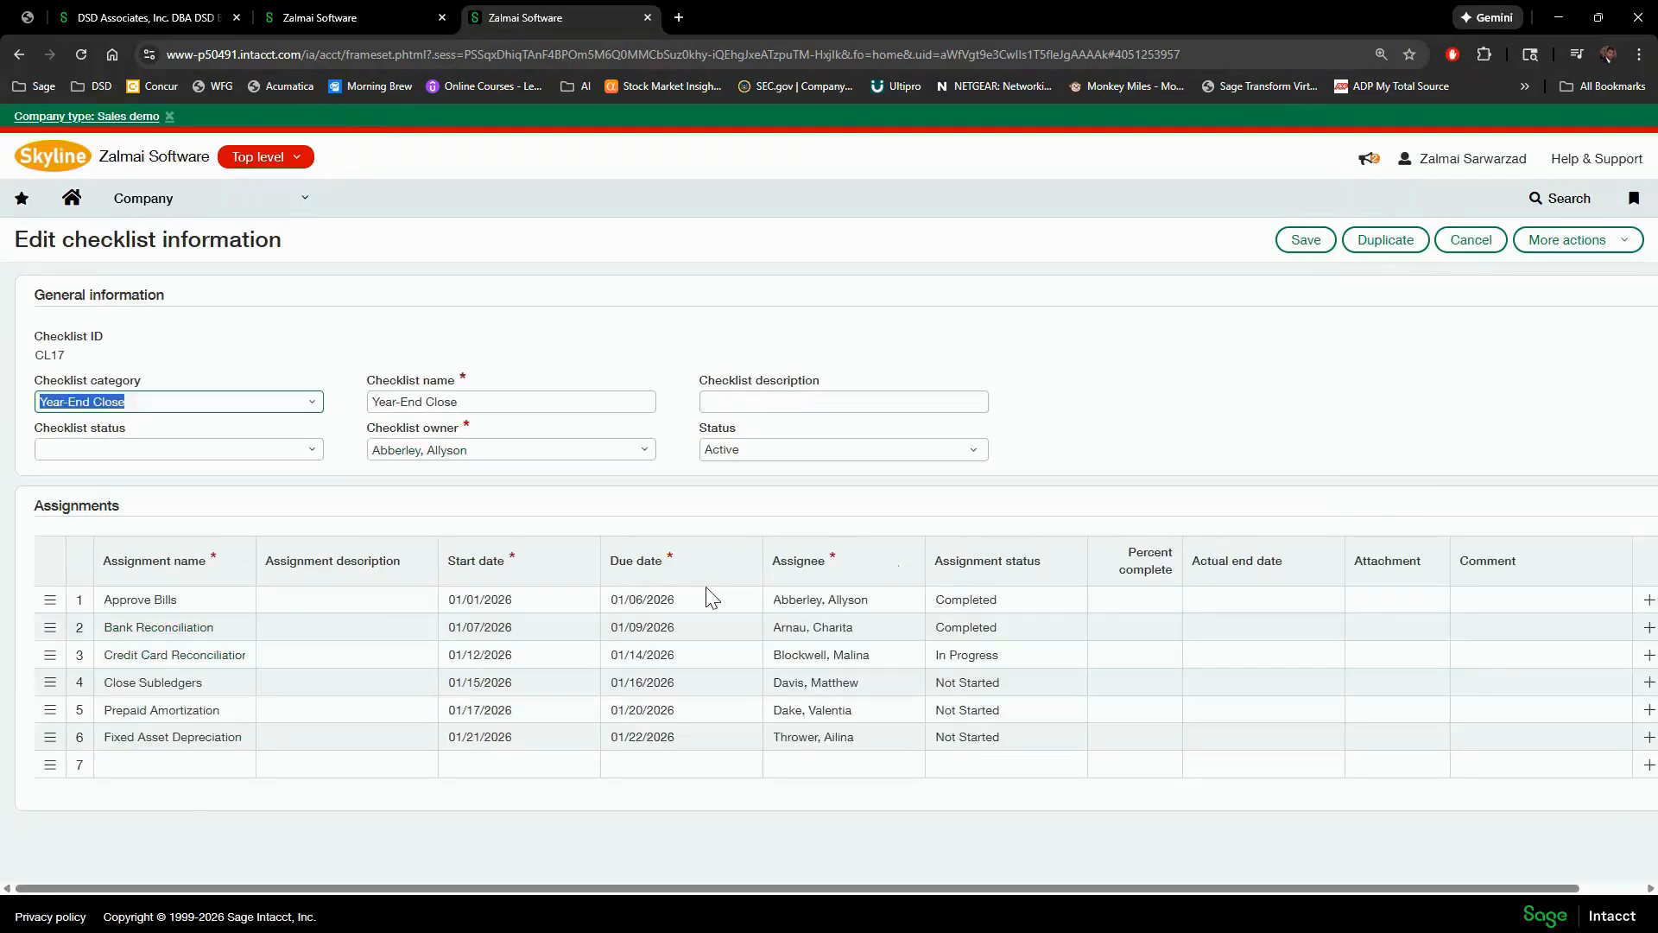
{"action": "left_click", "coordinate": [873, 602]}
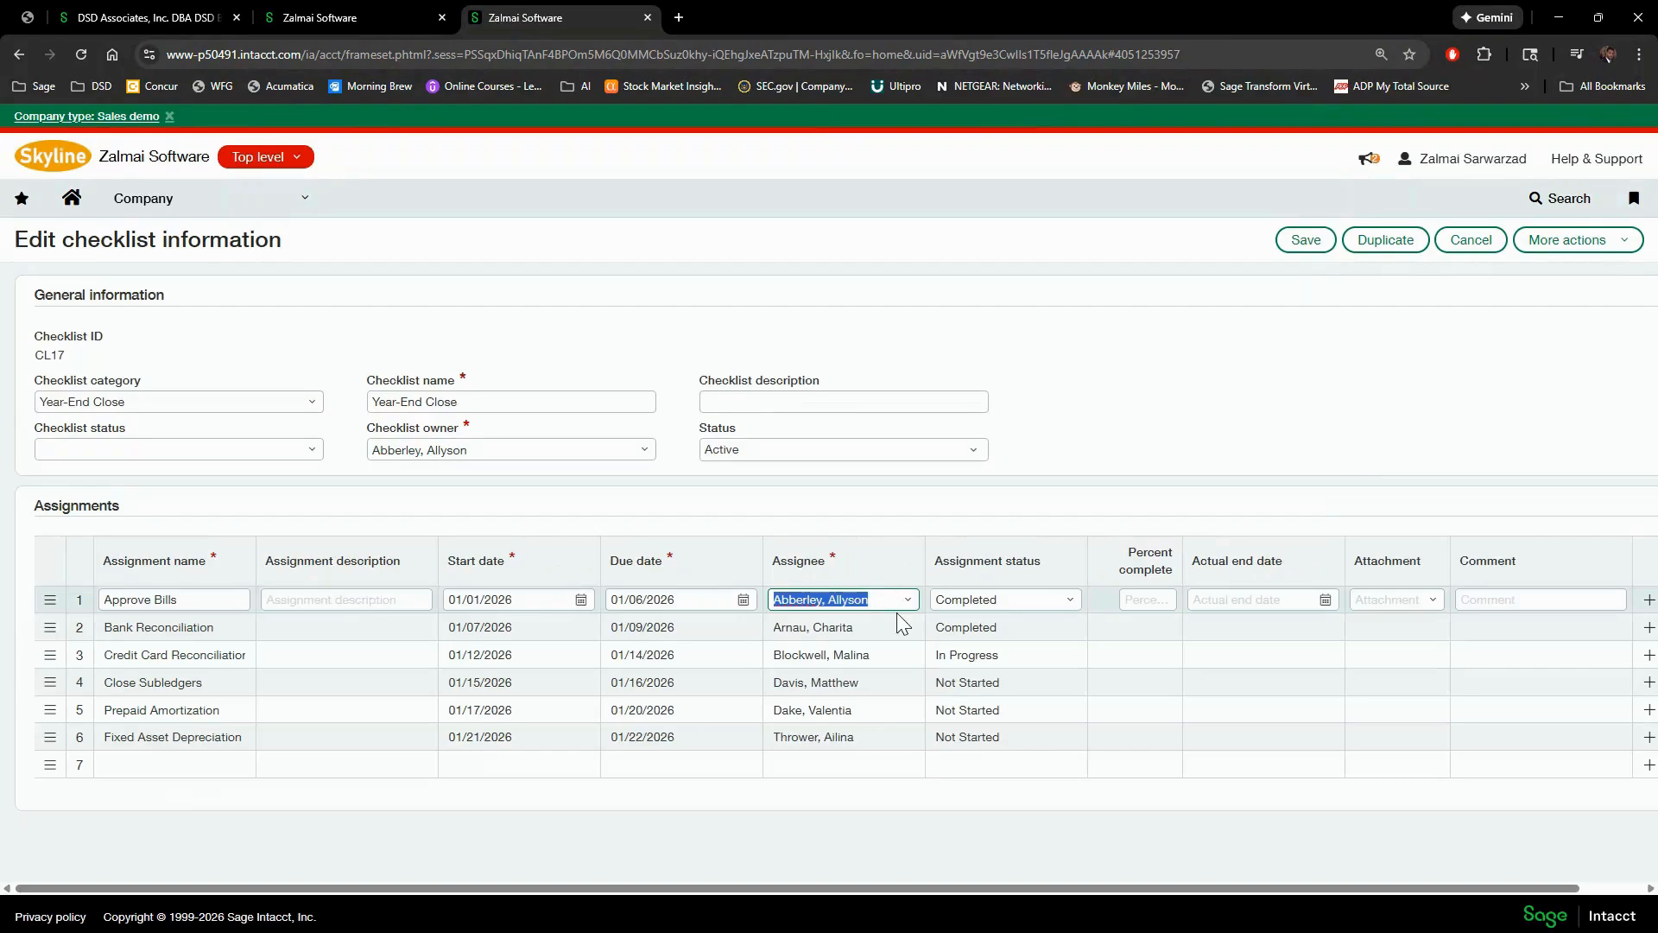
{"action": "left_click", "coordinate": [907, 600]}
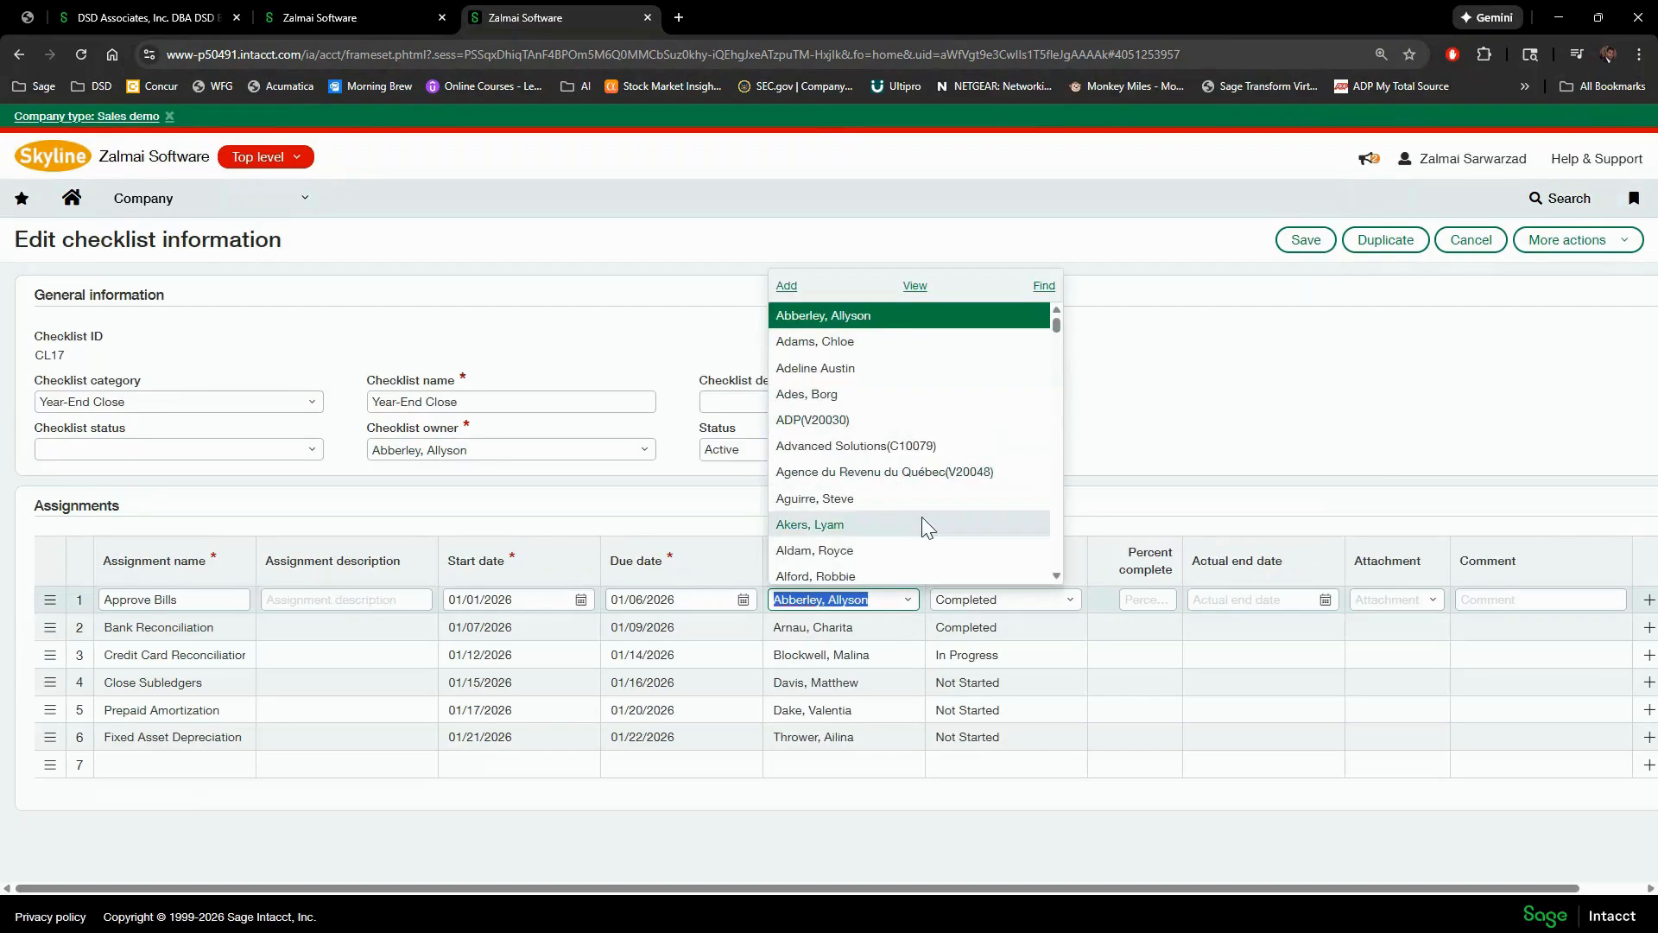
{"action": "key", "text": "Escape"}
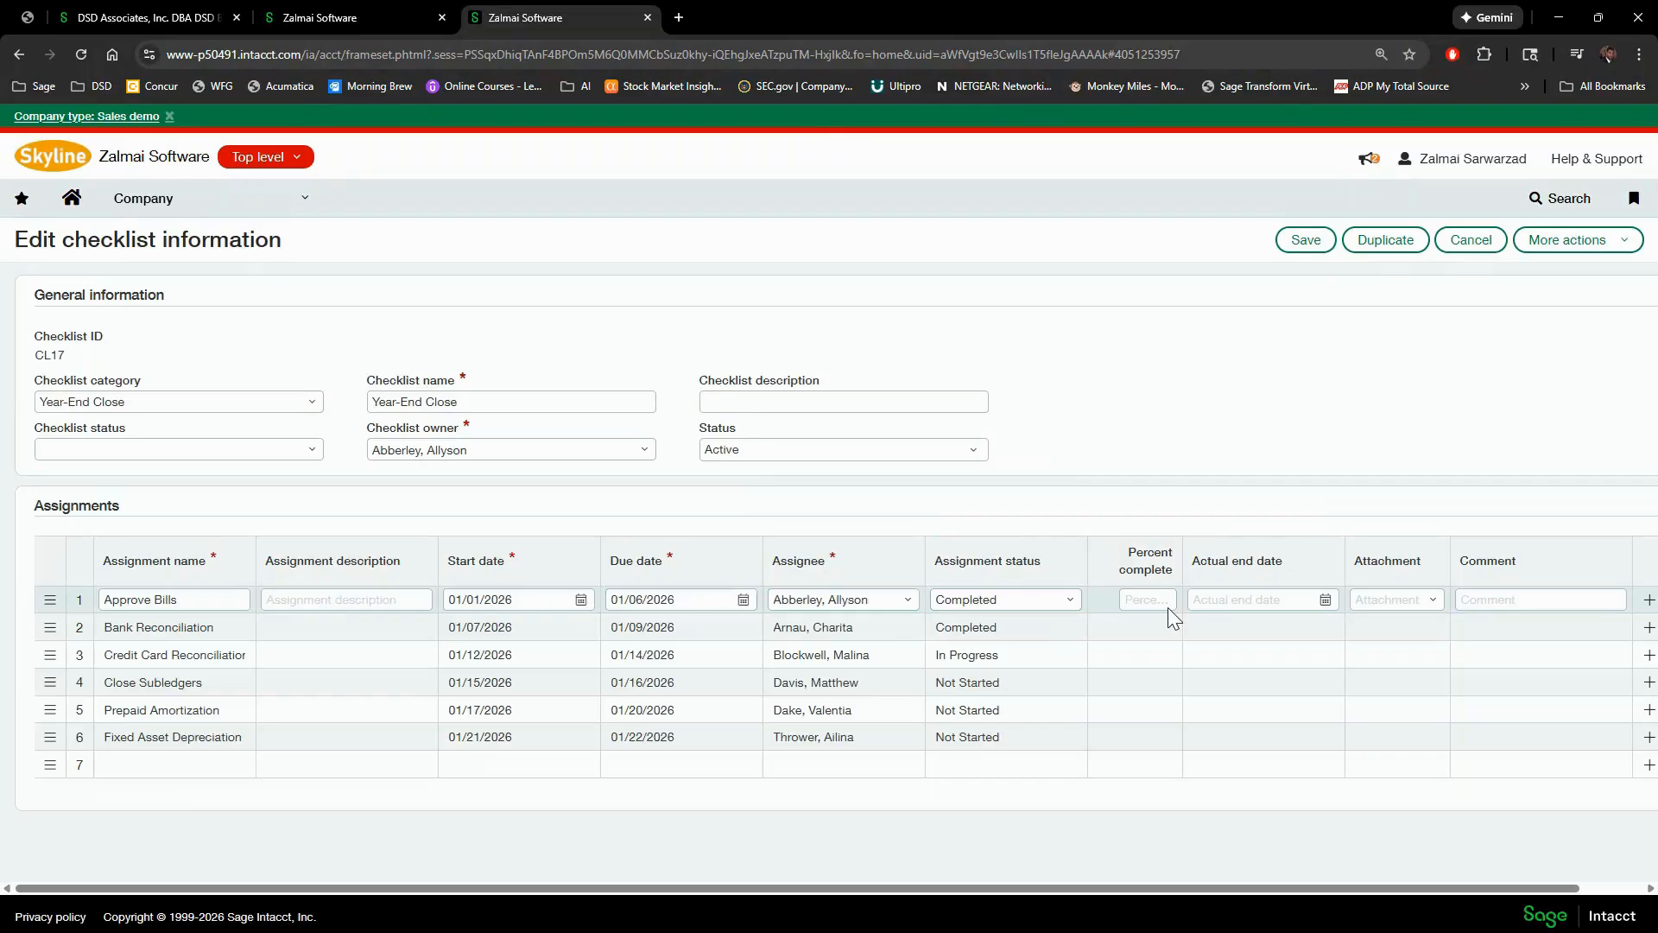
{"action": "left_click", "coordinate": [1071, 603]}
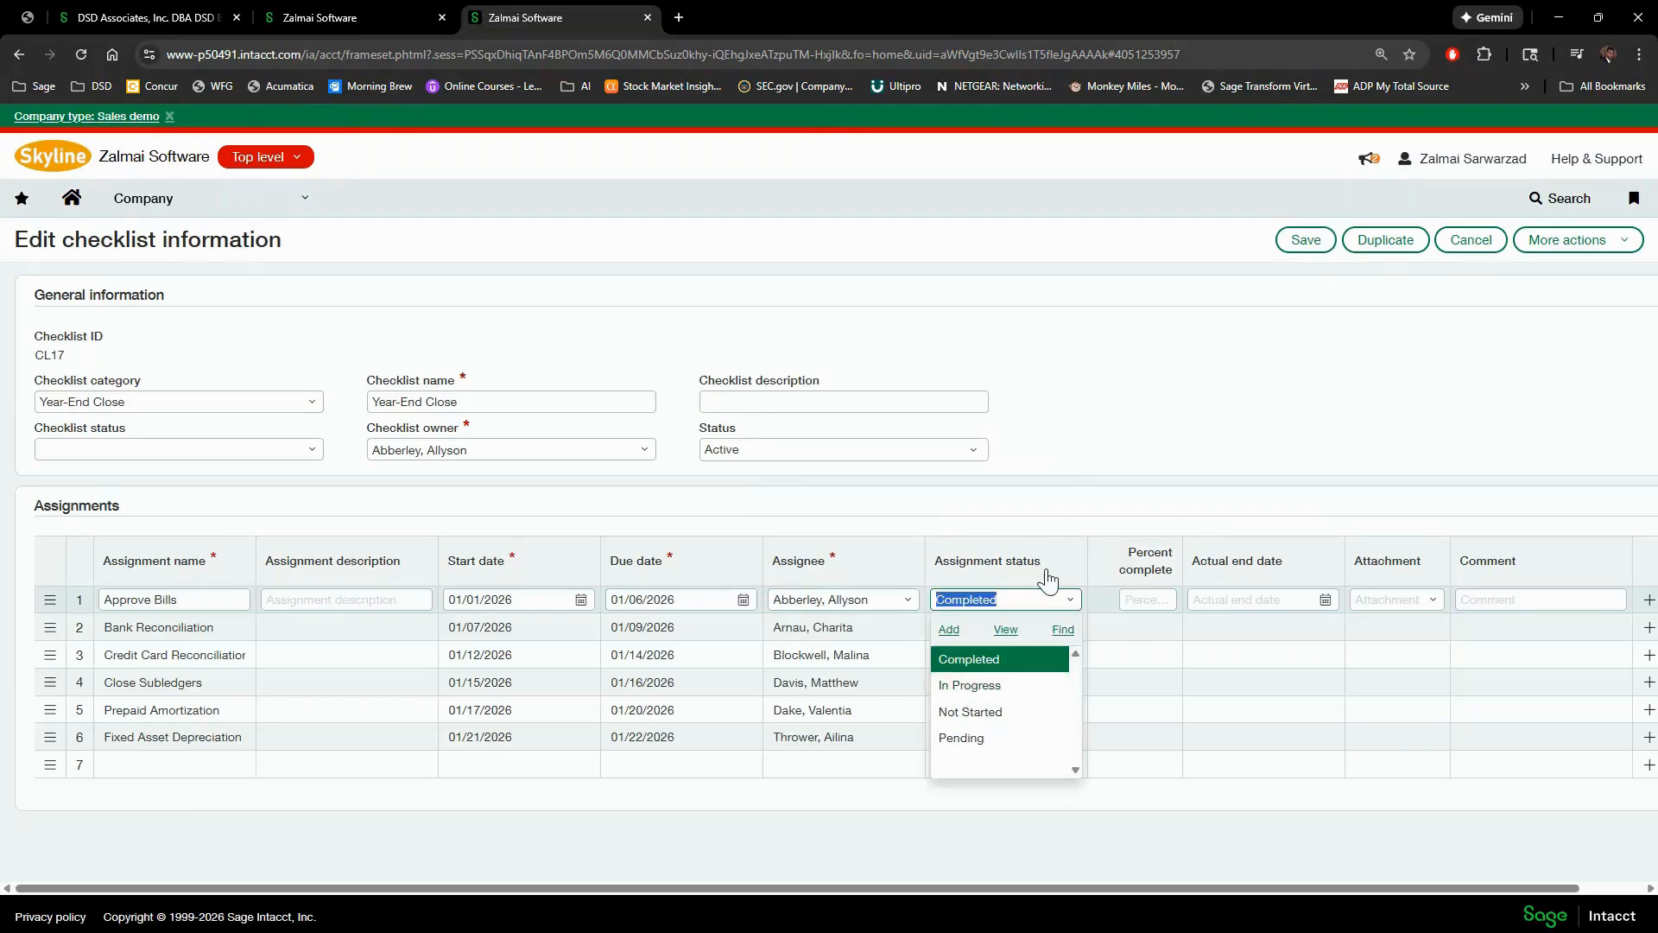
{"action": "left_click", "coordinate": [1145, 675]}
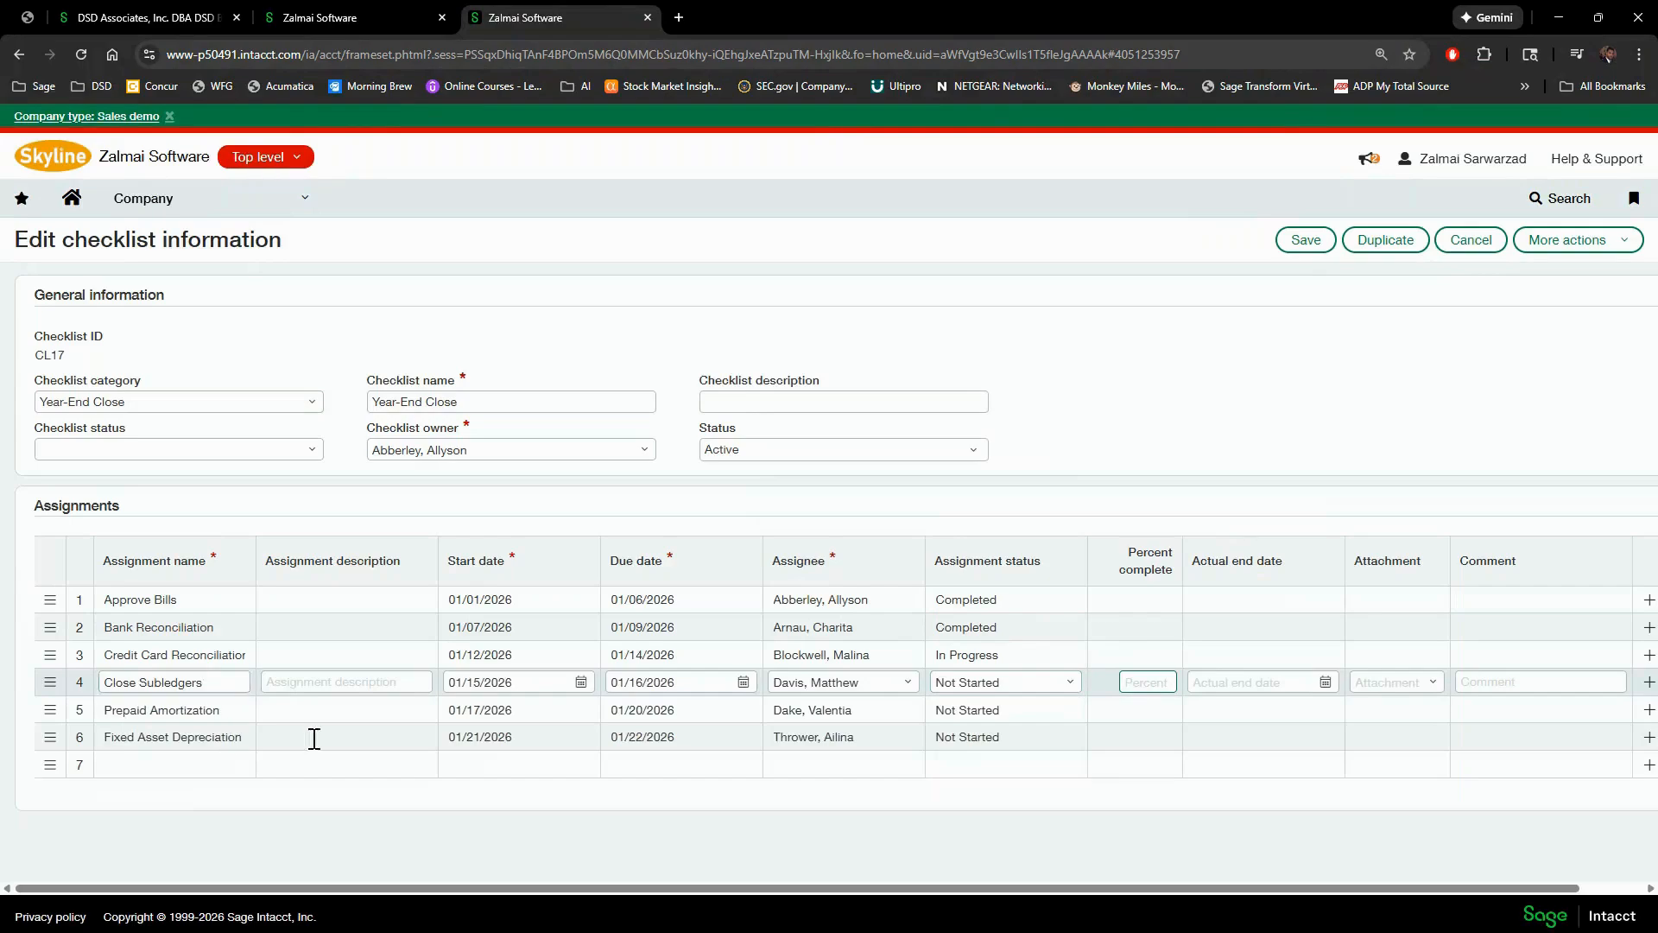
{"action": "left_click", "coordinate": [1155, 598]}
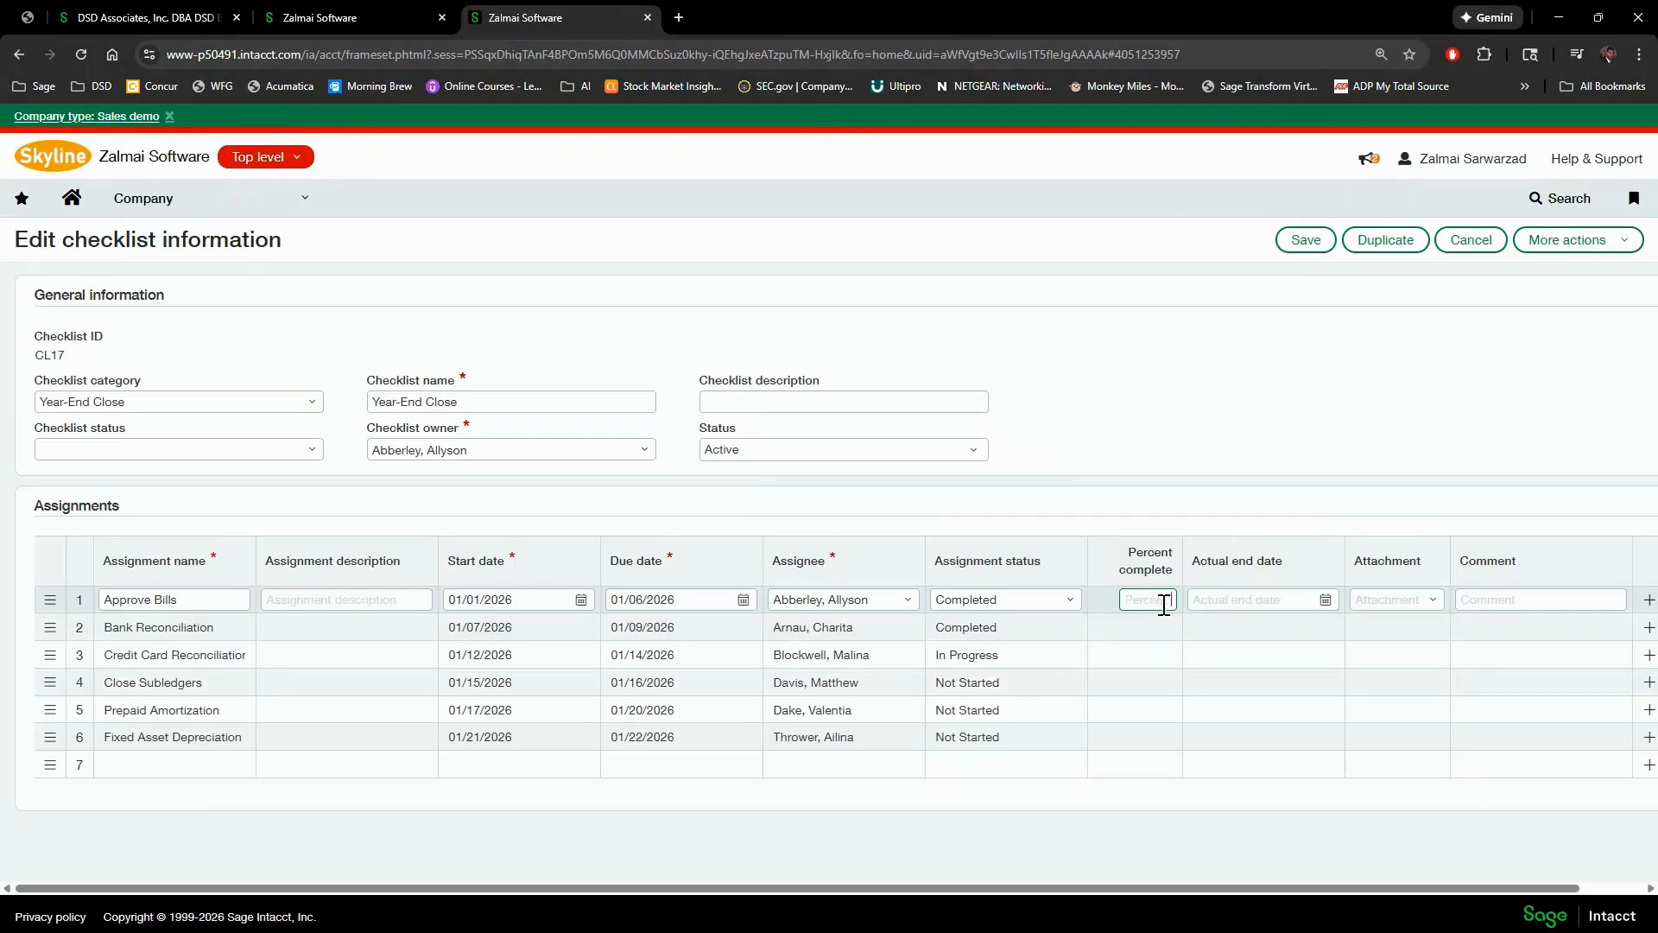
- Set Credit Card Reconciliation to 50 percent complete, leaving its comment empty
{"action": "left_click", "coordinate": [1165, 656]}
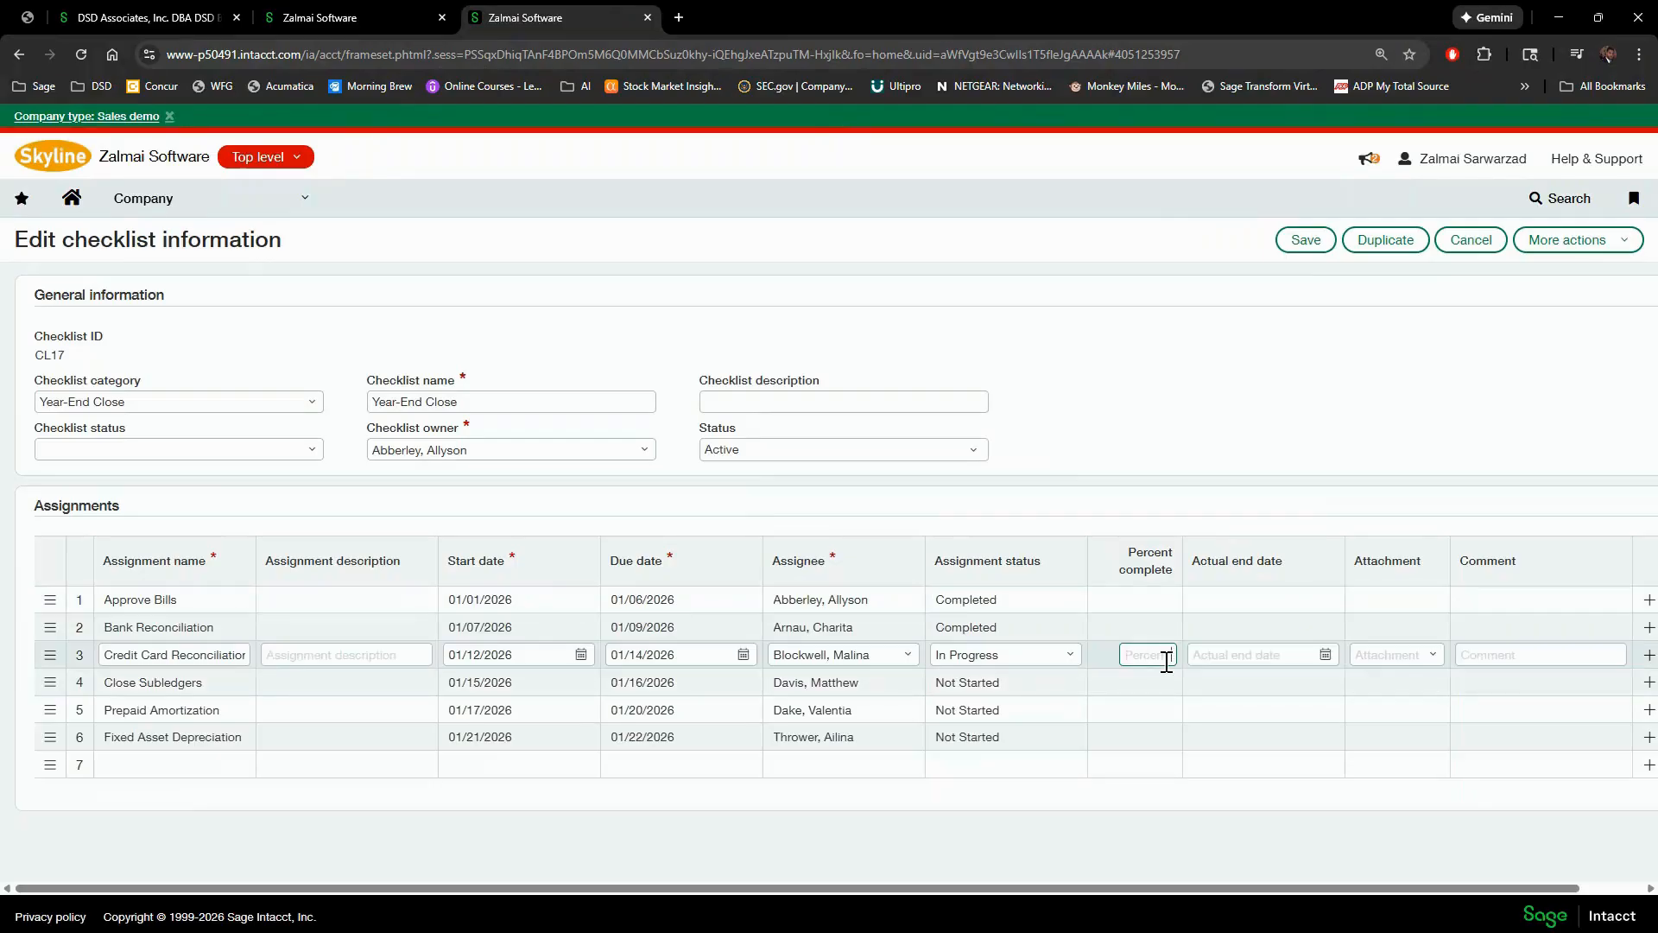
{"action": "type", "text": "50"}
{"action": "key", "text": "Tab"}
{"action": "left_click", "coordinate": [1492, 655]}
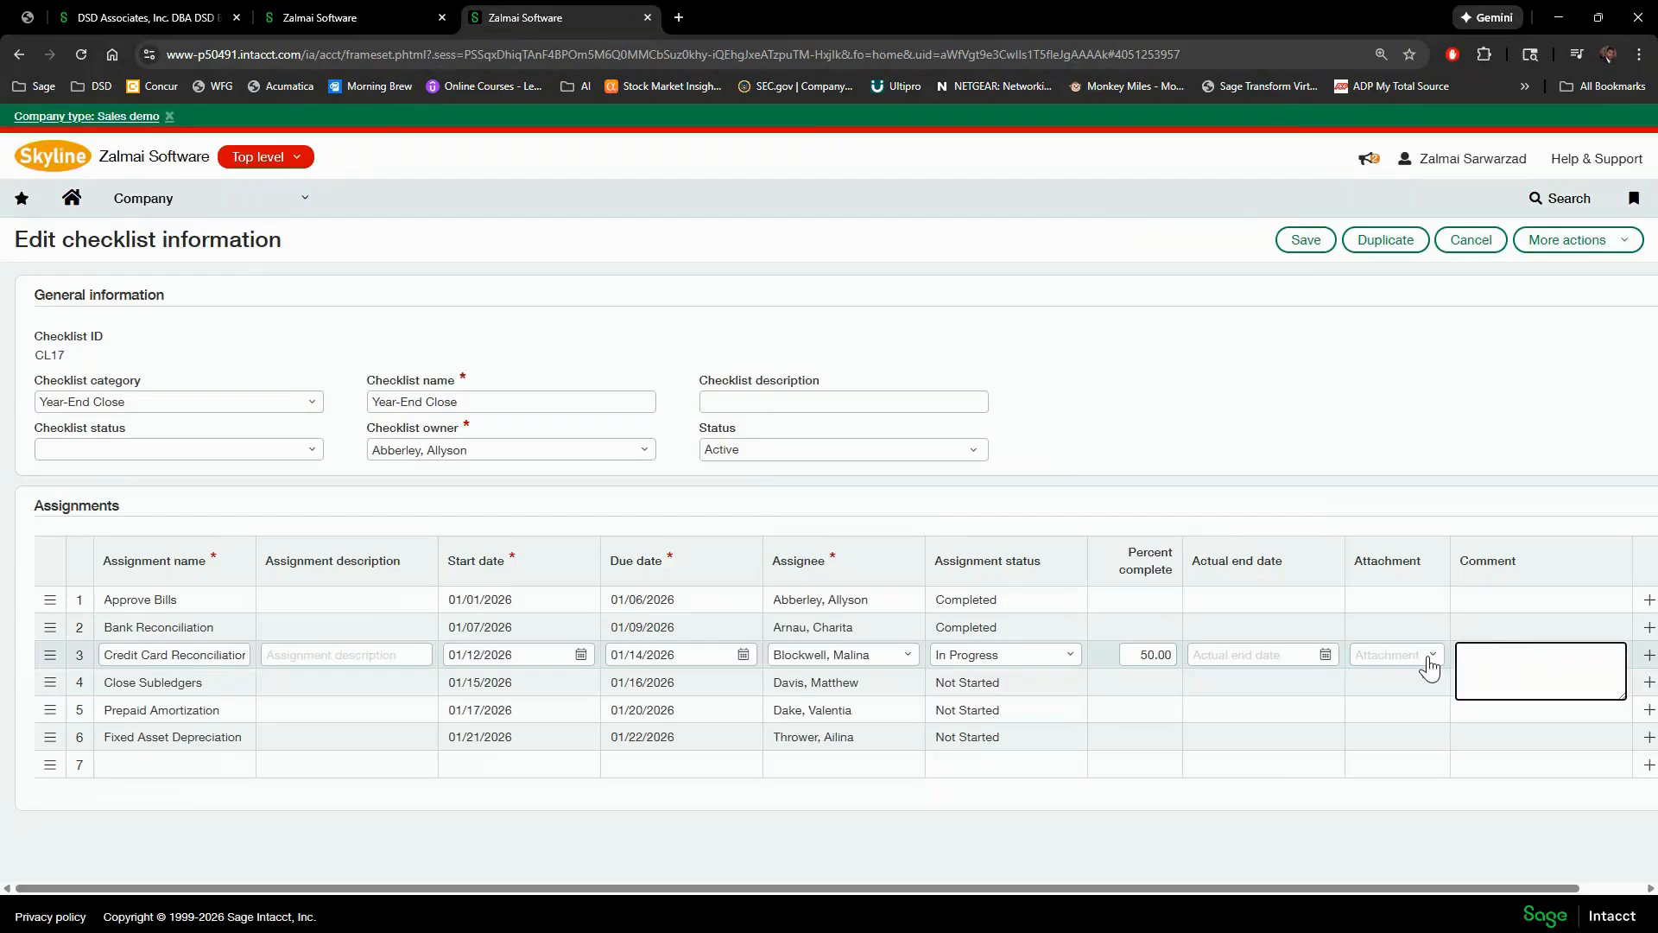
{"action": "left_click", "coordinate": [1346, 419]}
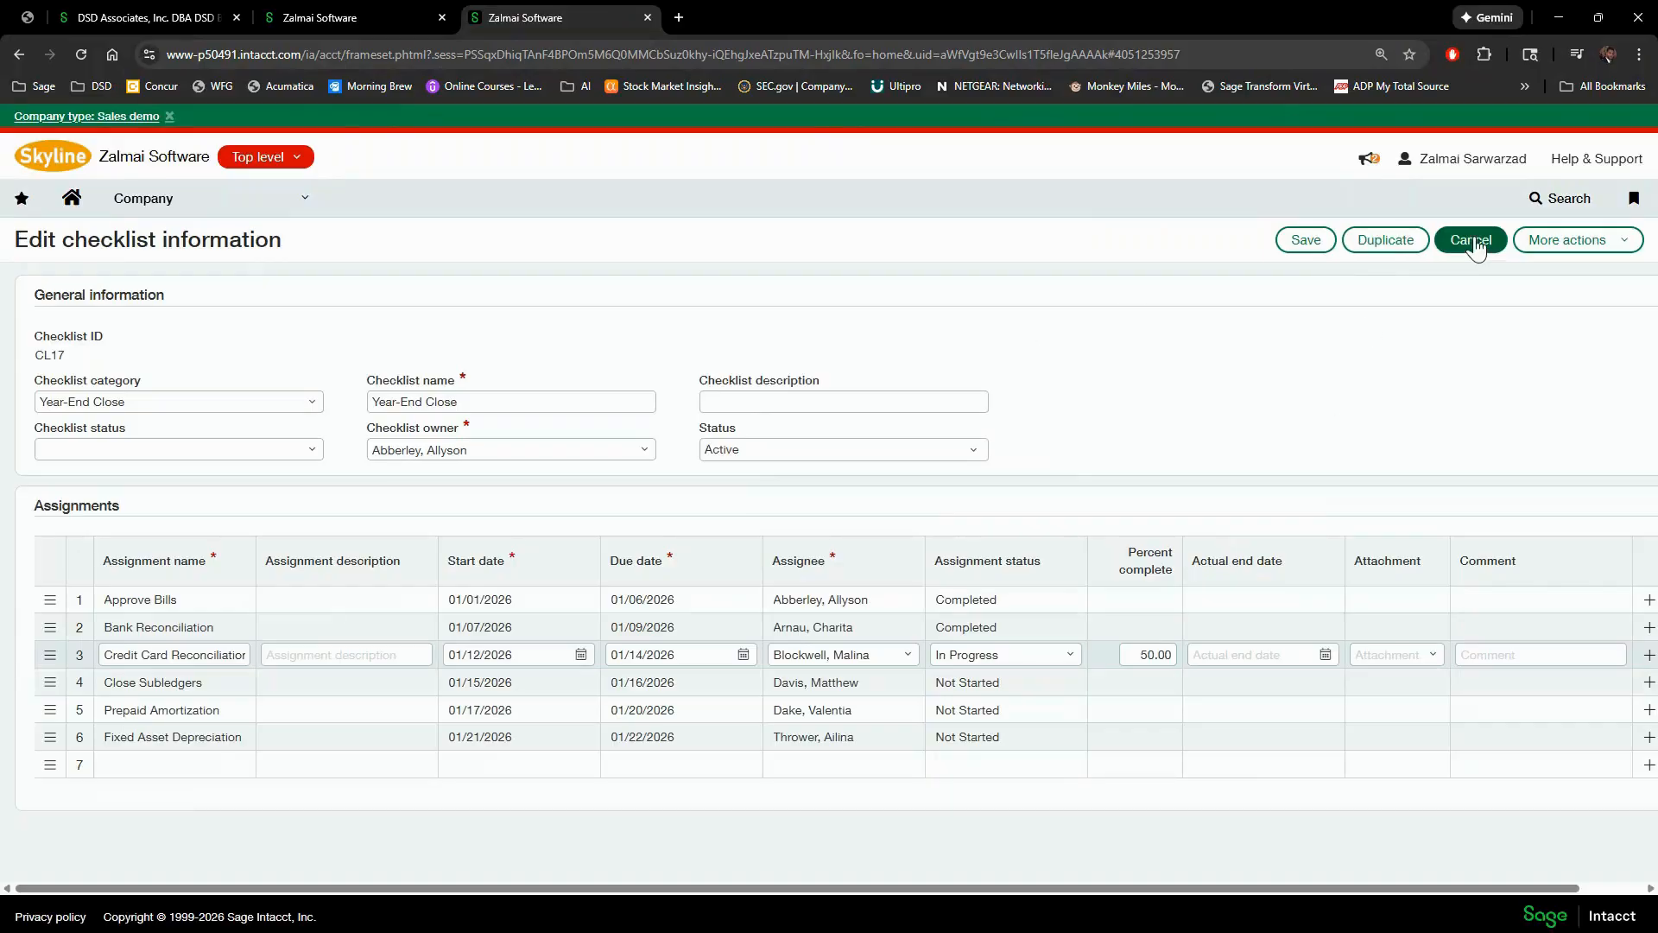
- Go to Accounts Payable > Approve bills, discarding the unsaved checklist changes, and sort bills by date
{"action": "left_click", "coordinate": [299, 204]}
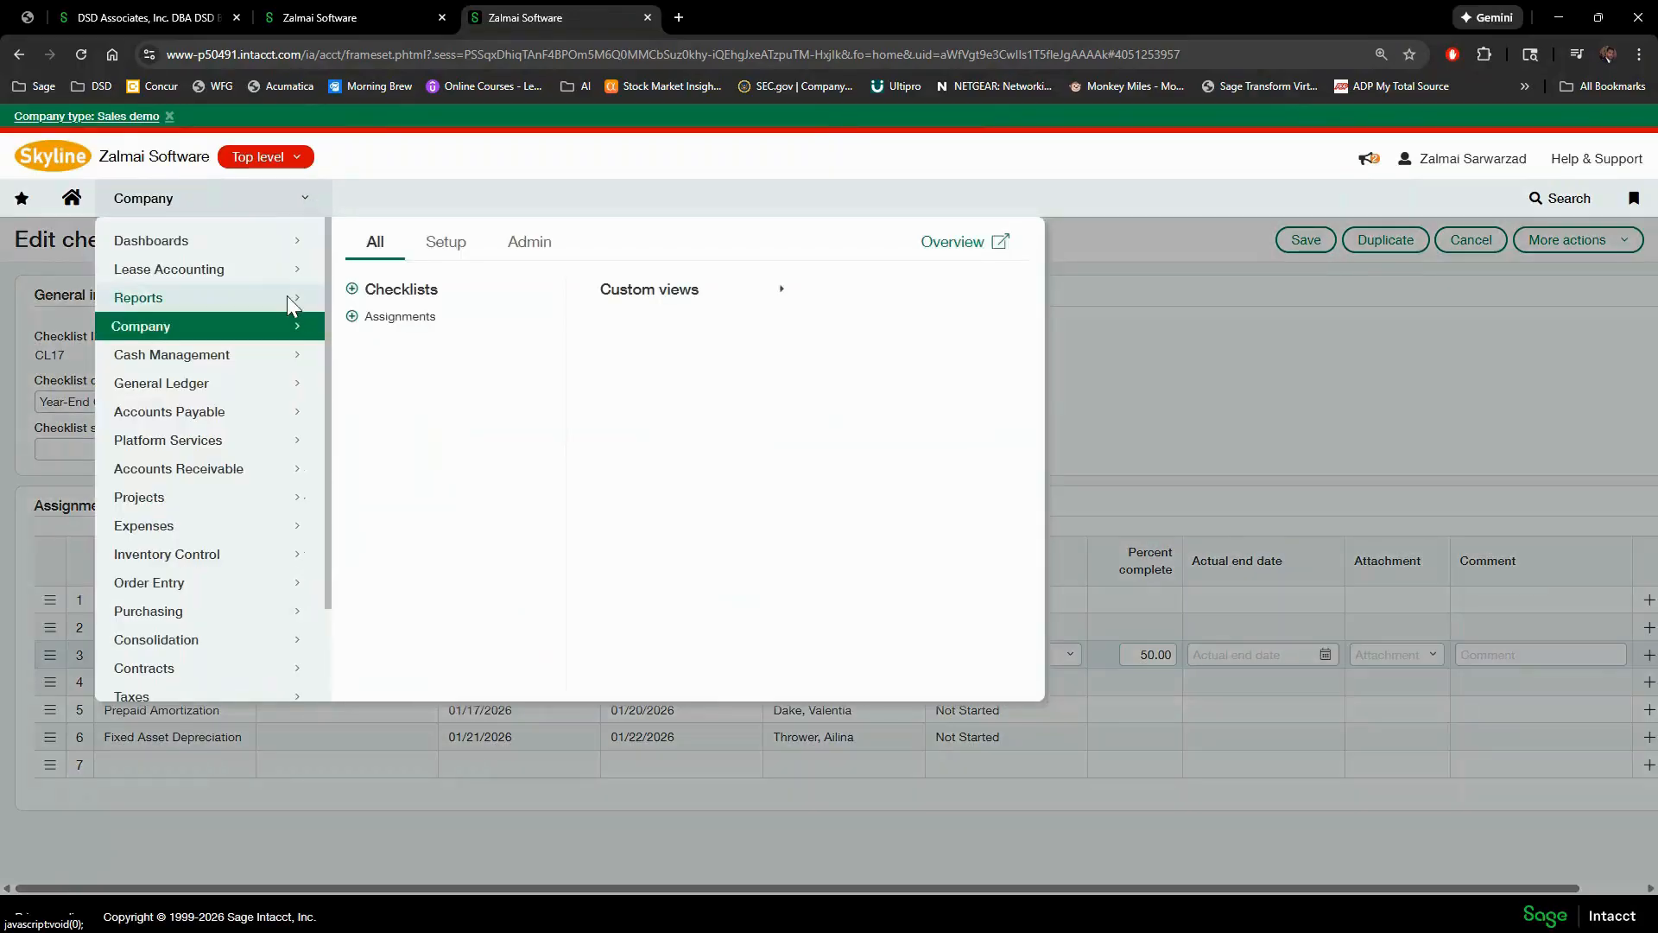
{"action": "left_click", "coordinate": [212, 417]}
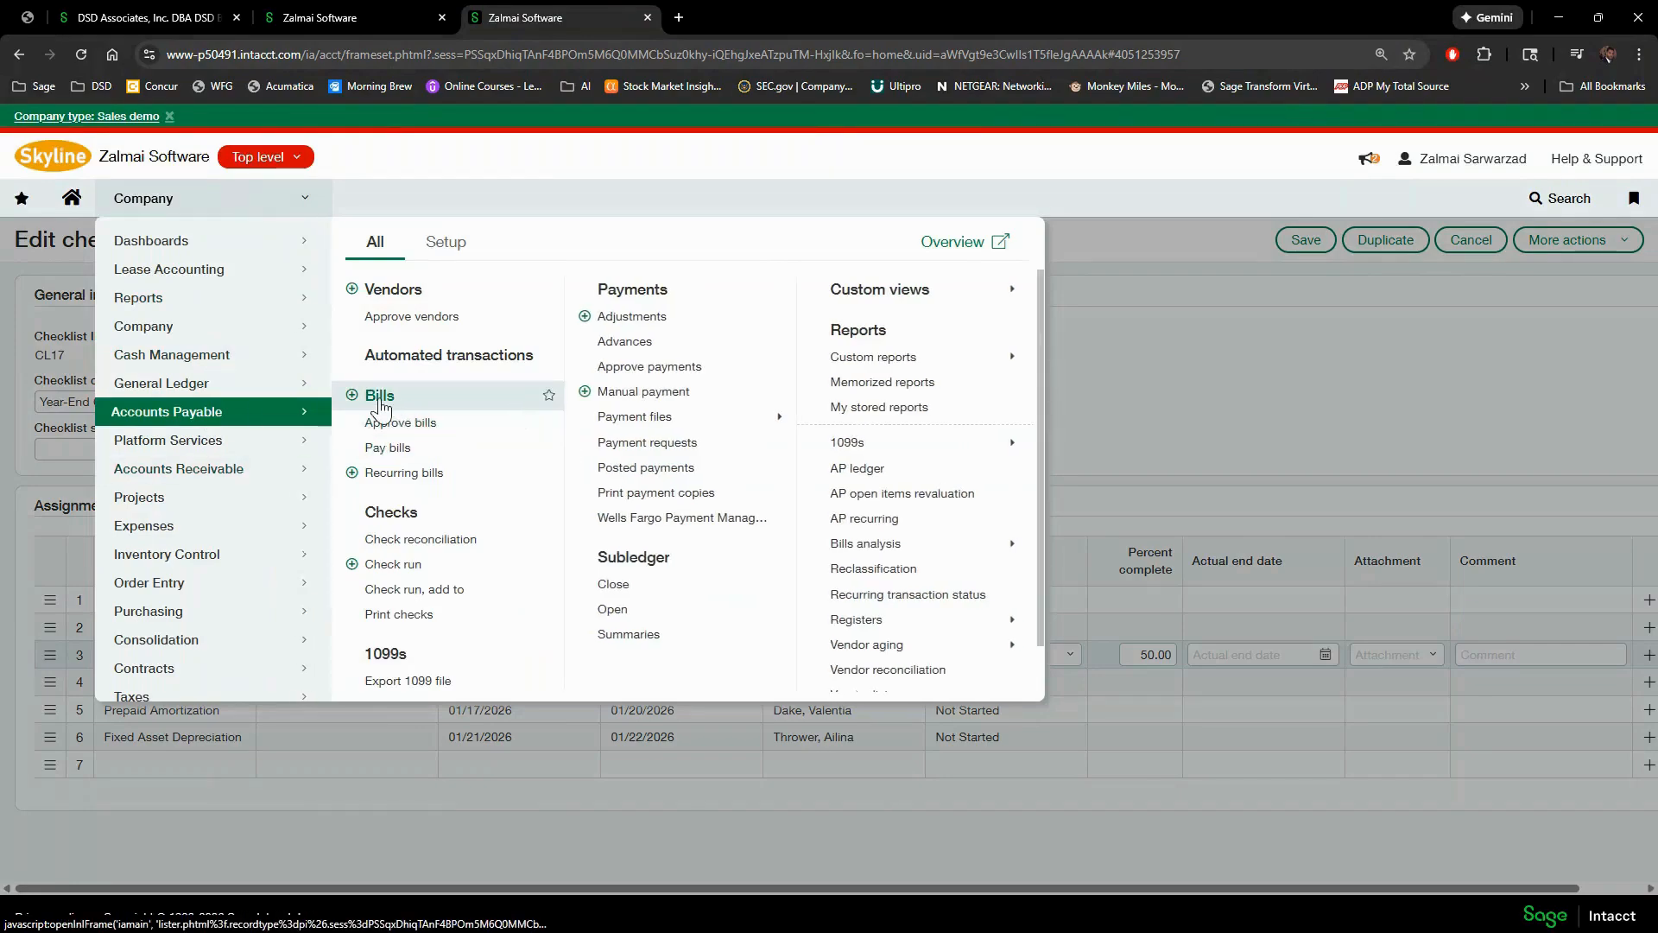
{"action": "left_click", "coordinate": [380, 397]}
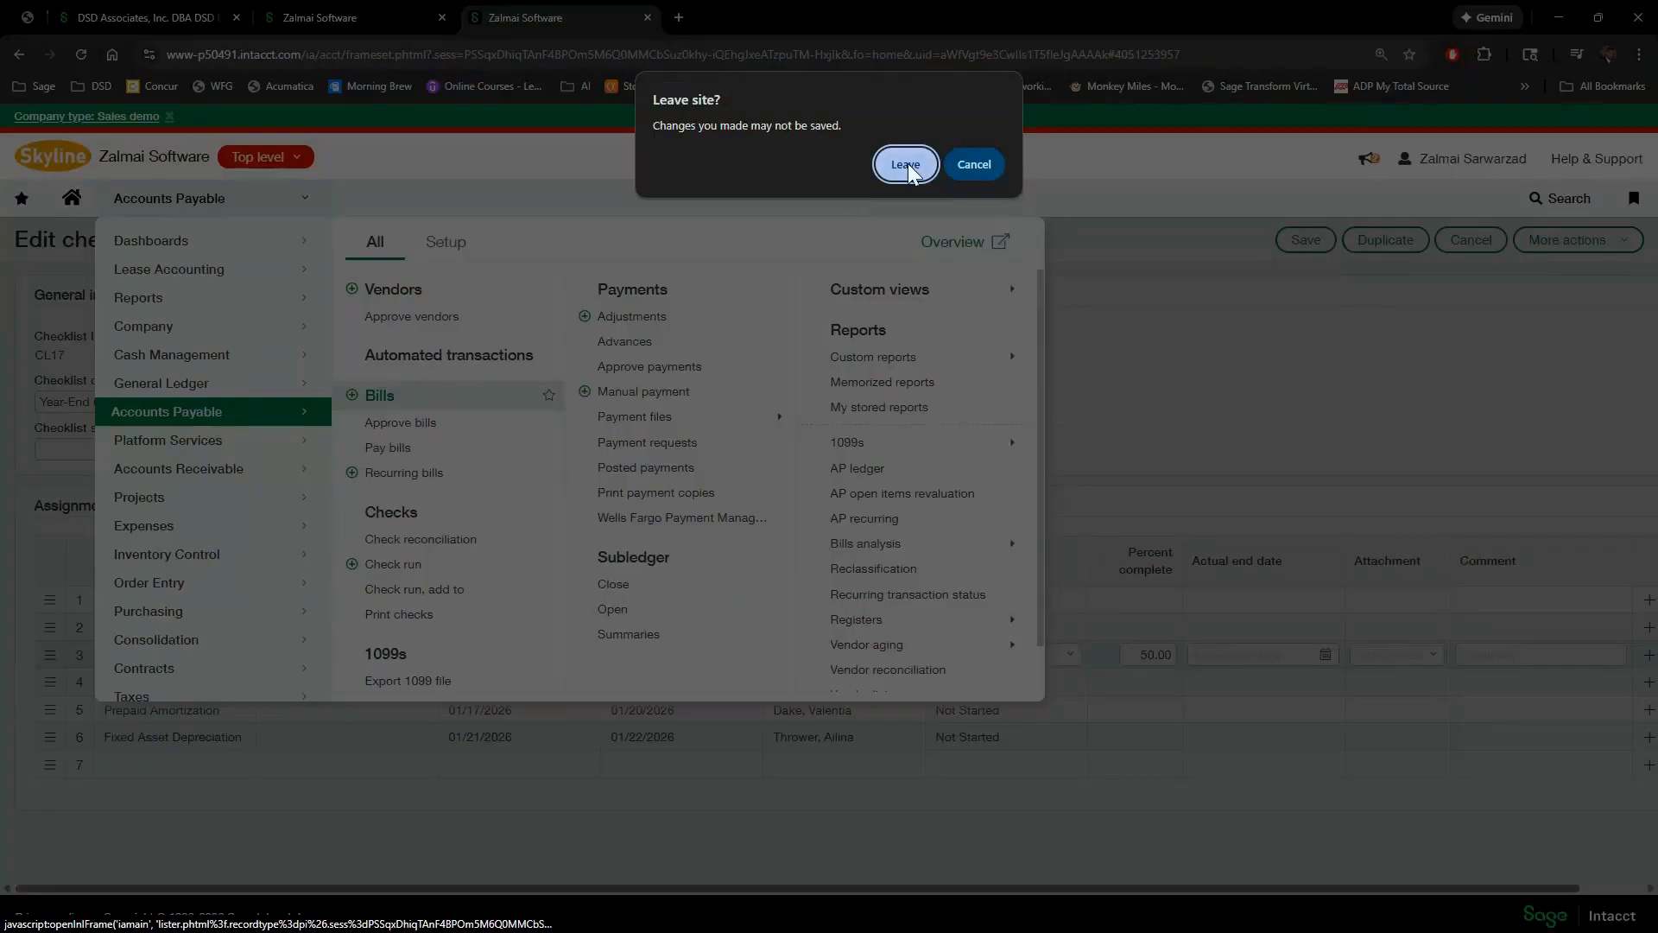
{"action": "left_click", "coordinate": [969, 164]}
{"action": "mouse_move", "coordinate": [268, 223]}
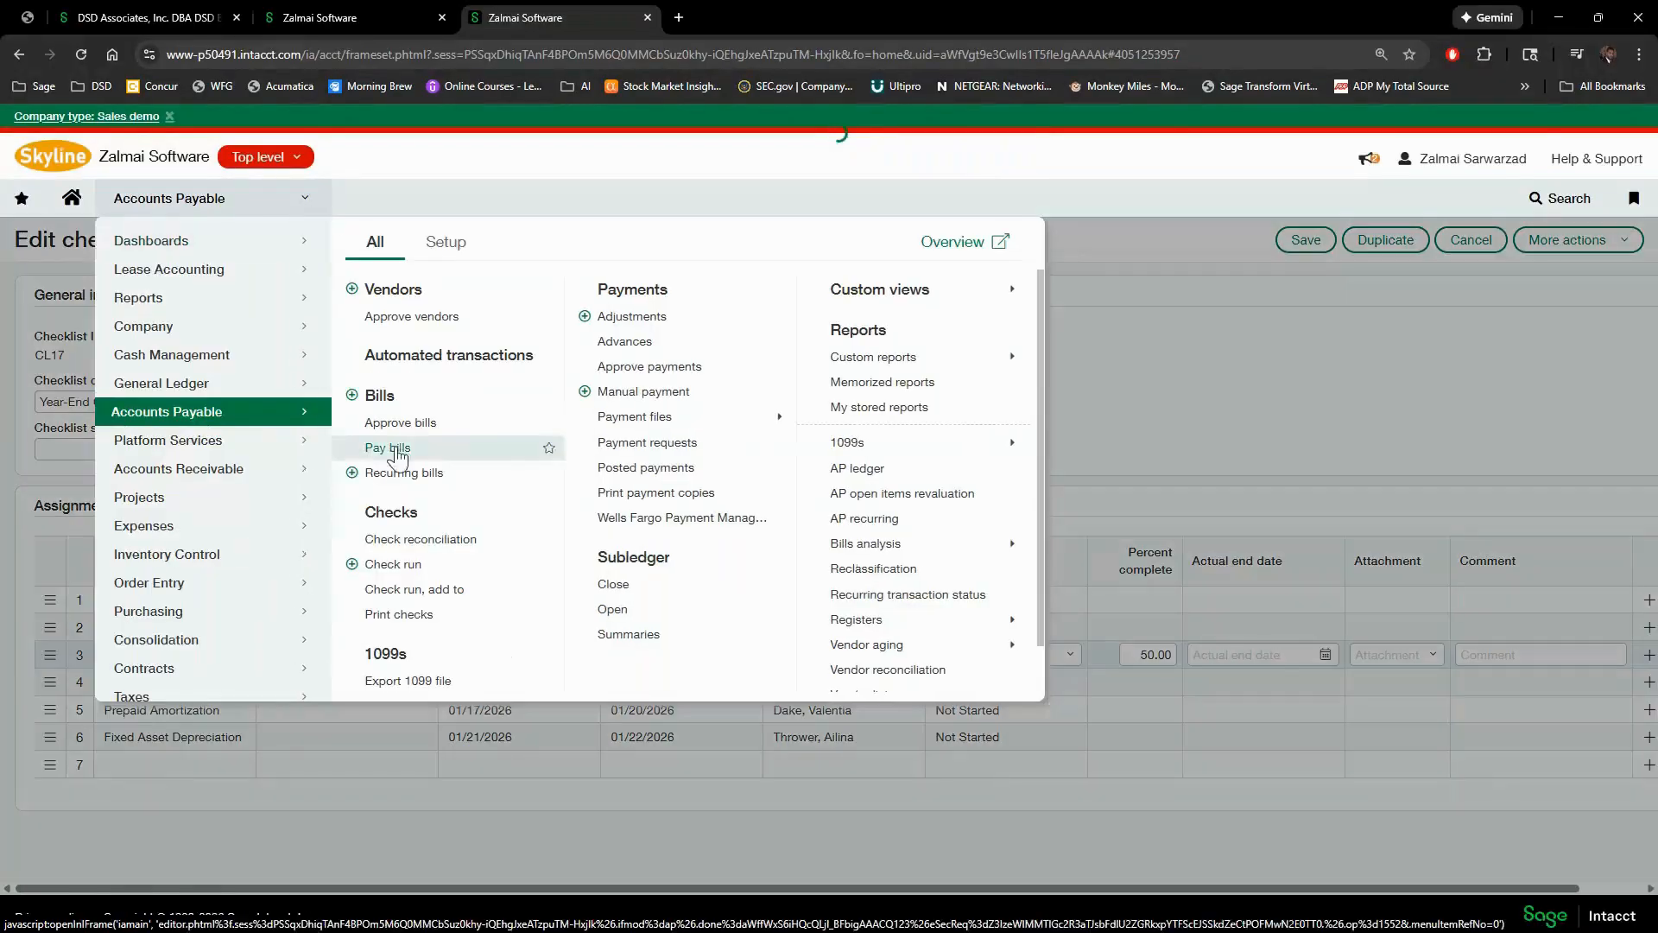
{"action": "left_click", "coordinate": [388, 423]}
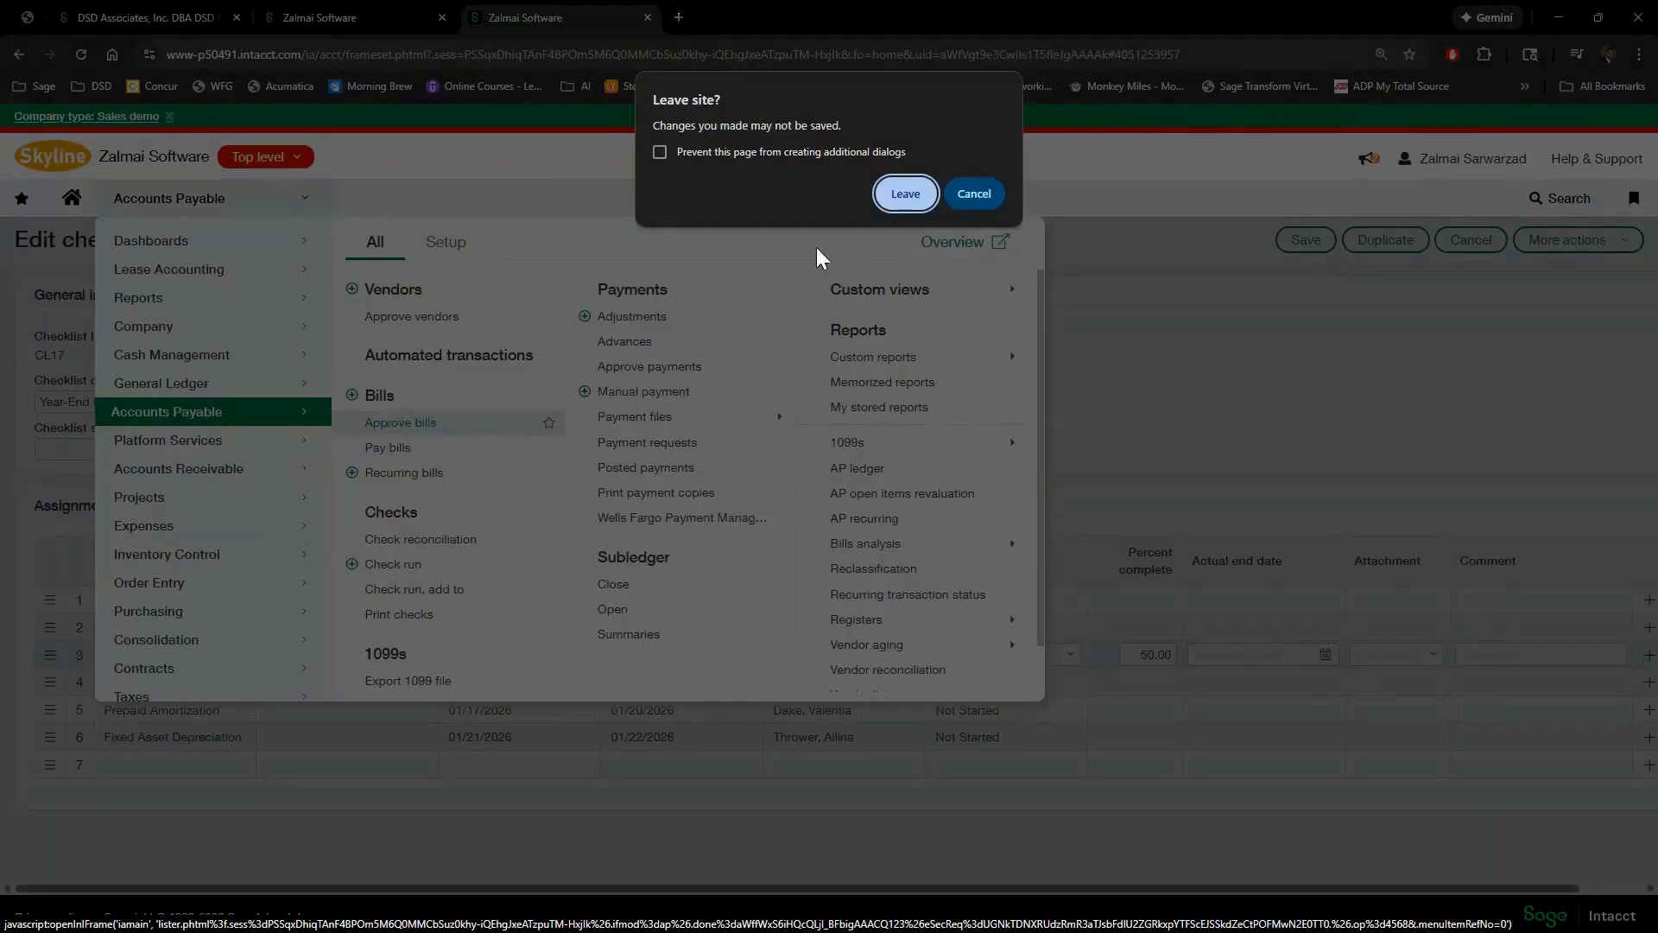
{"action": "left_click", "coordinate": [899, 192]}
{"action": "left_click", "coordinate": [691, 365]}
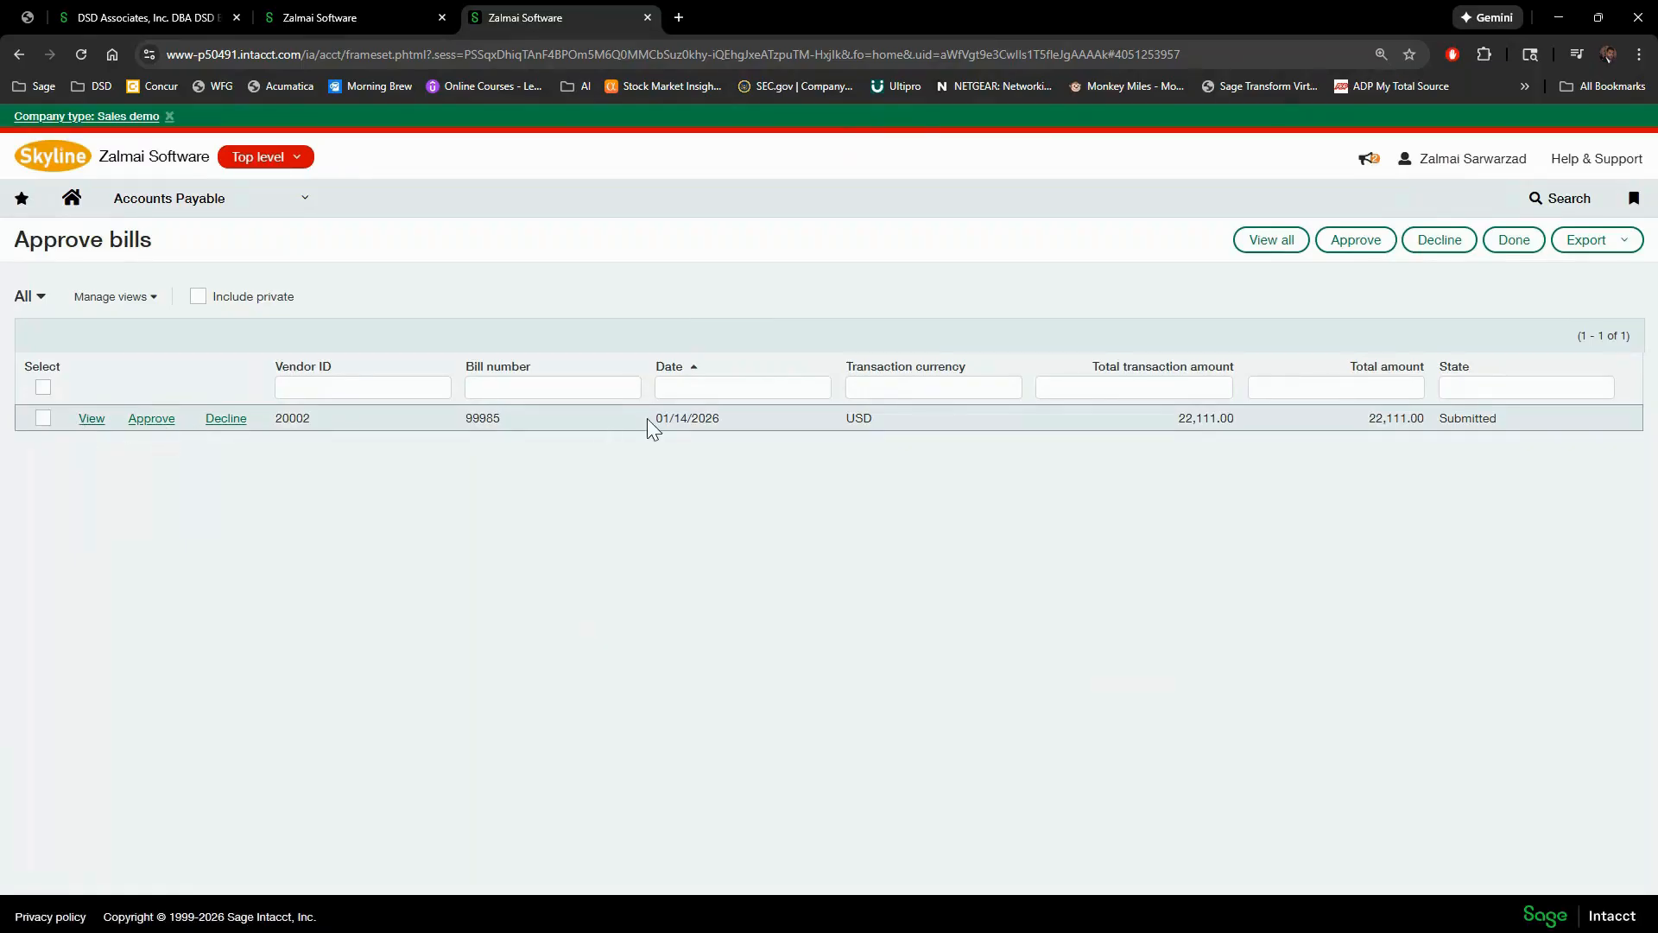
- Approve the 22,111.00 USD bill dated 01/14/2026, leaving 0 records in the Approve bills list
{"action": "left_click", "coordinate": [148, 420]}
{"action": "left_click", "coordinate": [895, 624]}
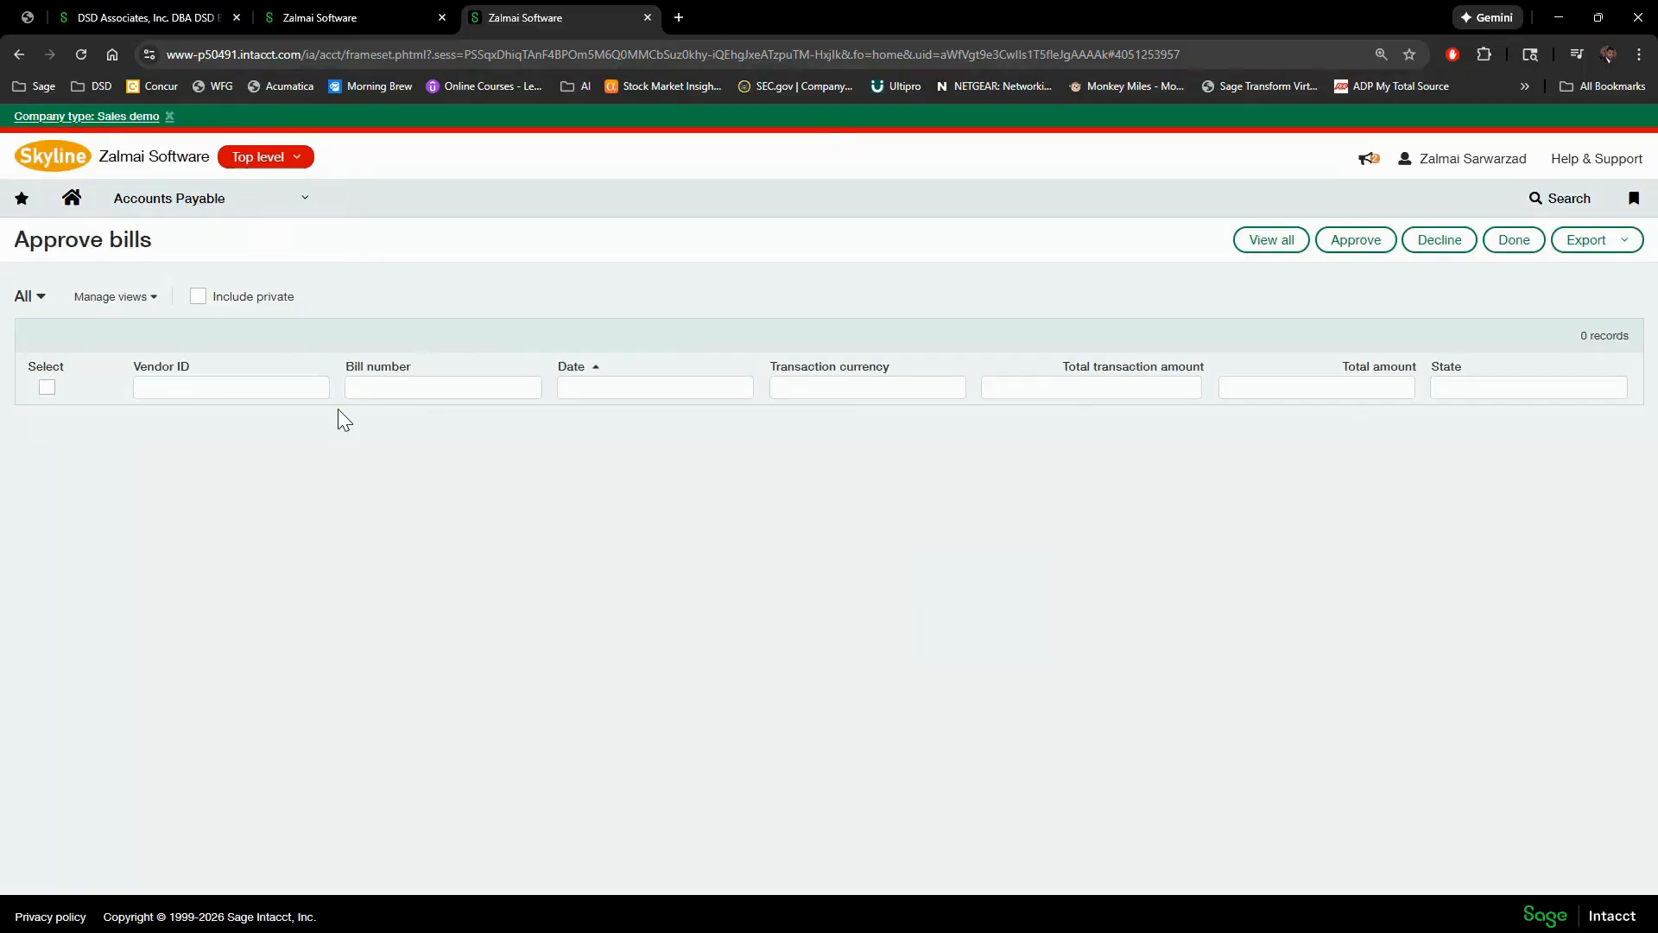
{"action": "left_click", "coordinate": [282, 205]}
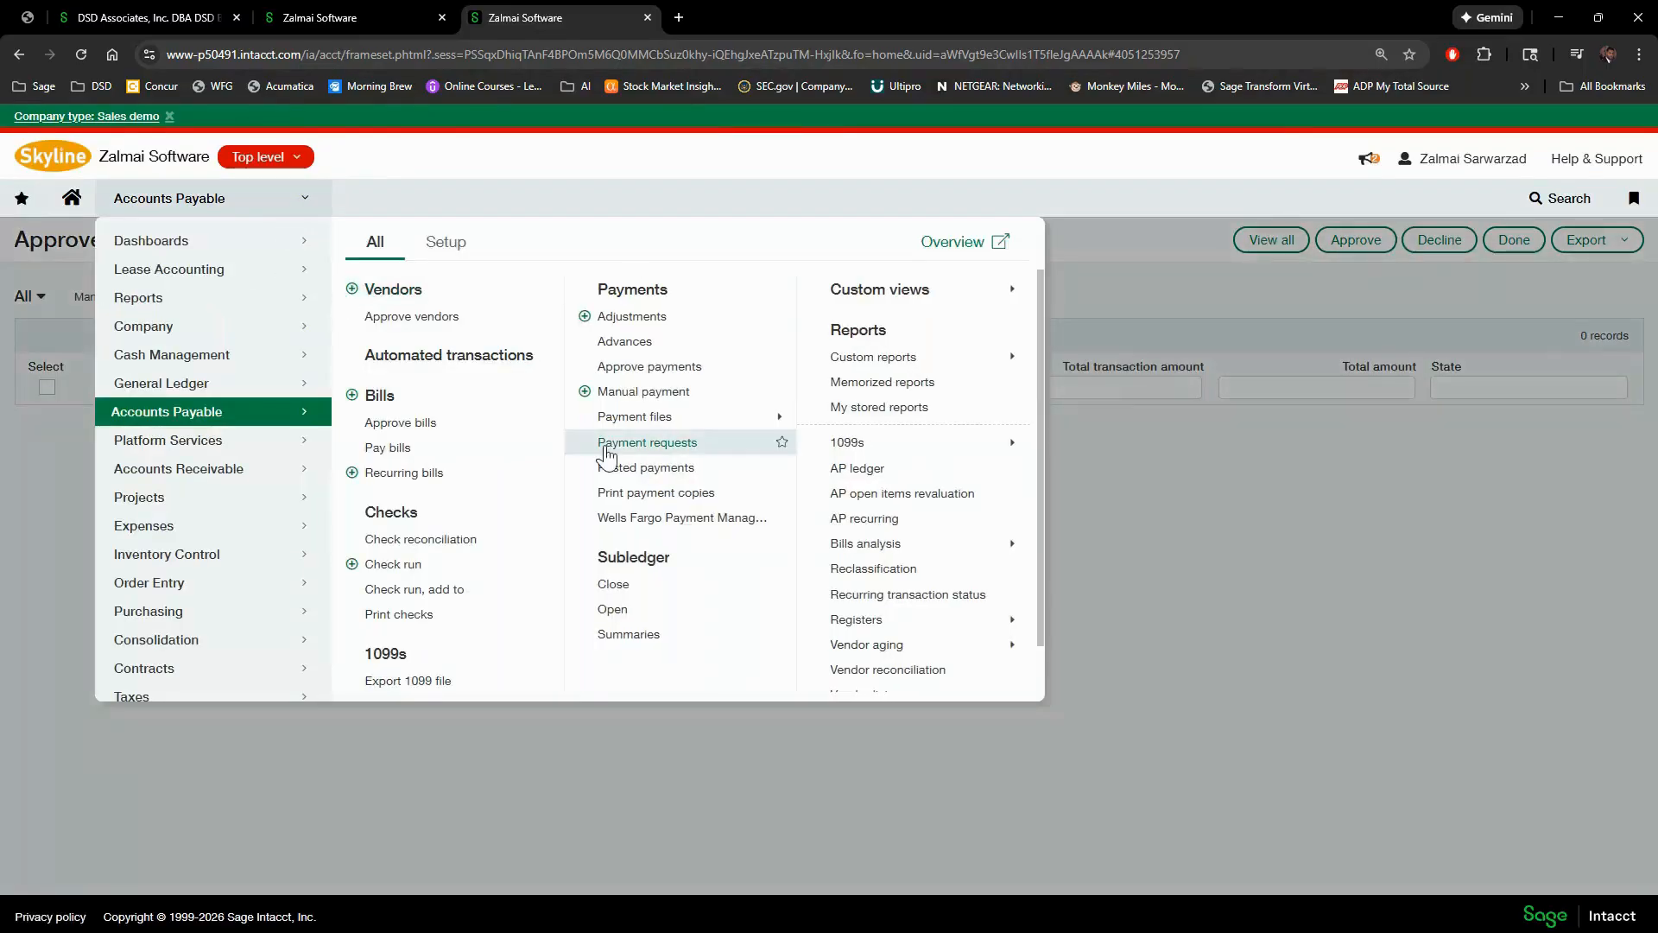
{"action": "left_click", "coordinate": [1309, 528]}
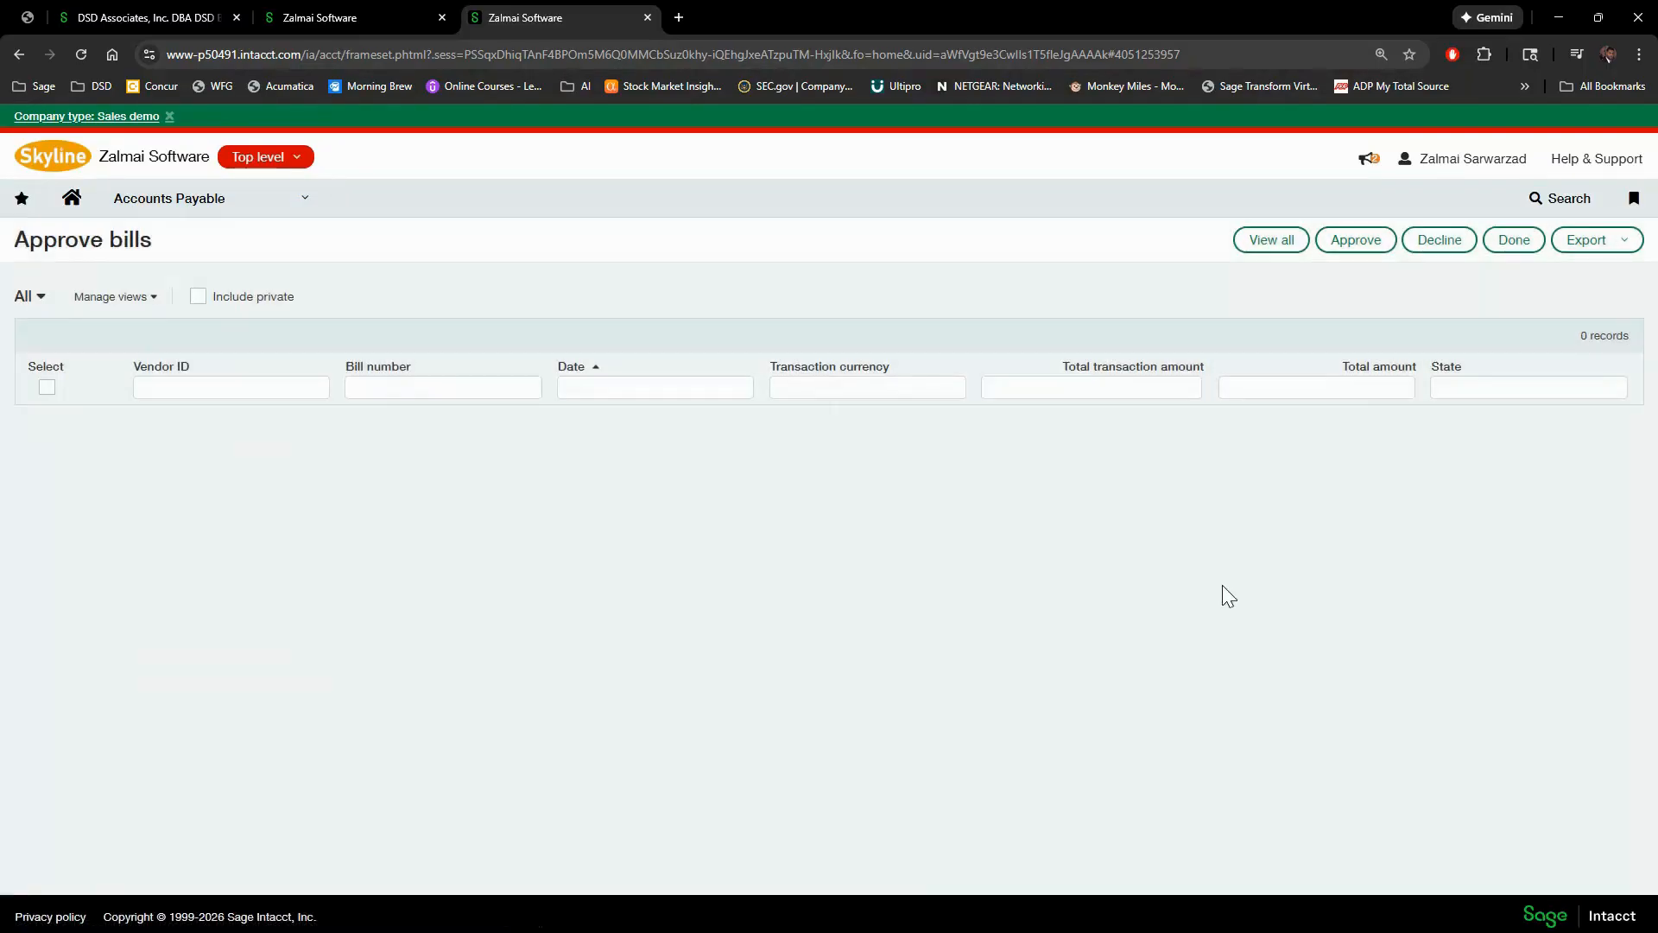
- Open Accounts Payable Reports > 1099s > 1099 report, showing dates 01/01/2026 to 12/31/2026
{"action": "left_click", "coordinate": [285, 211]}
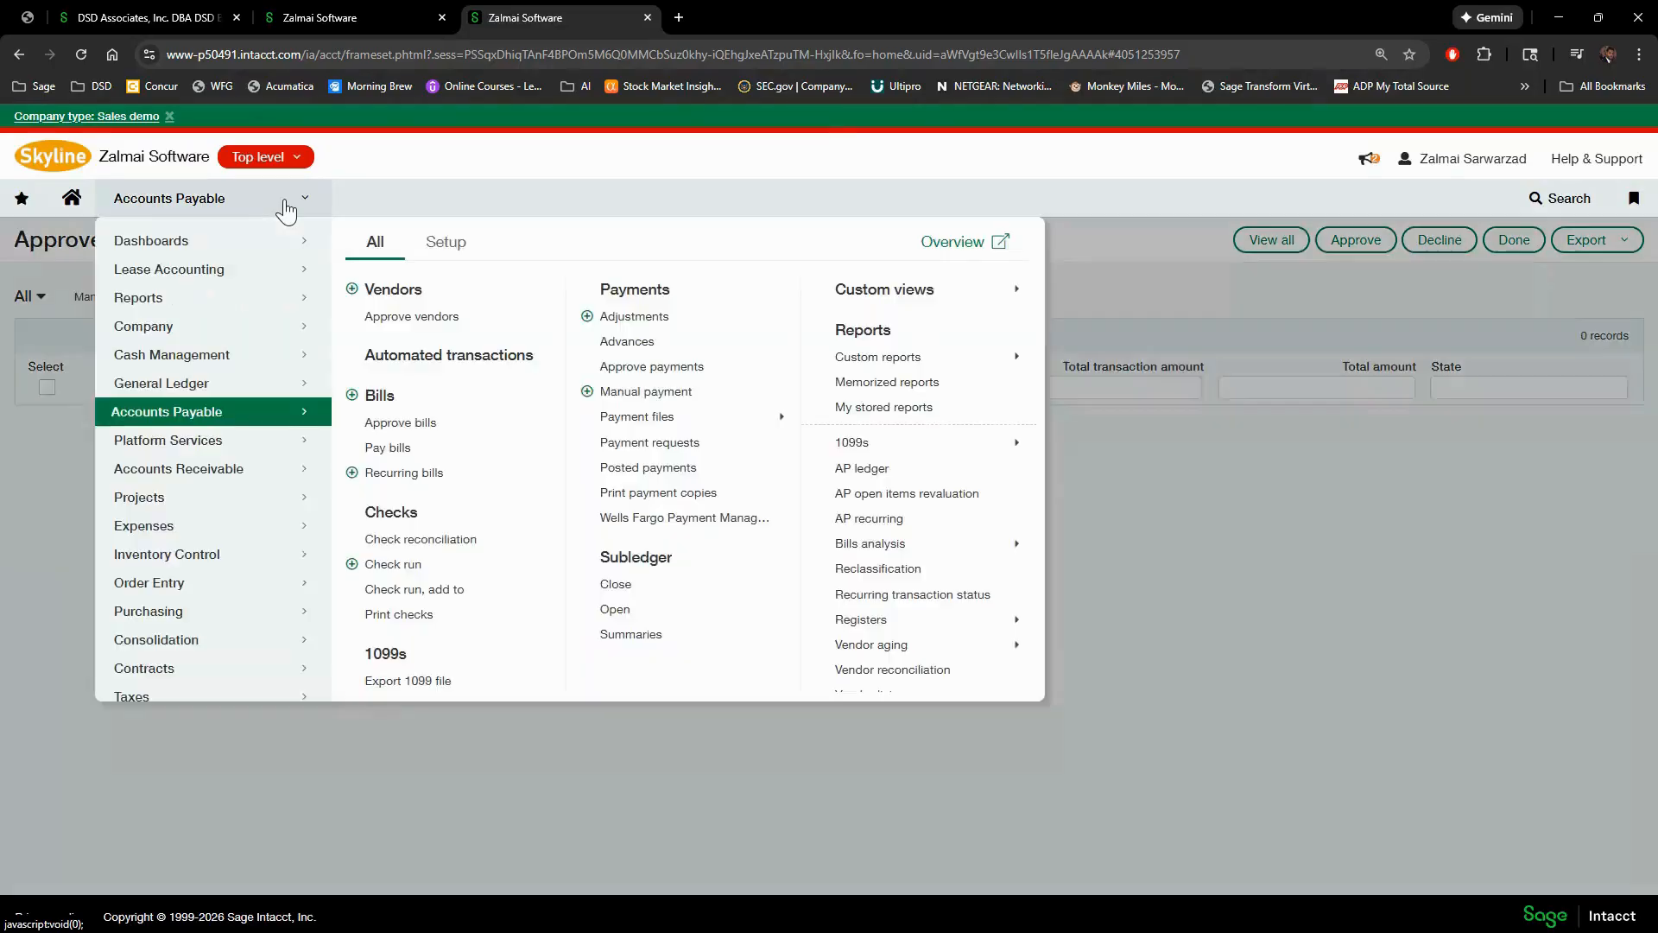
{"action": "left_click", "coordinate": [23, 200]}
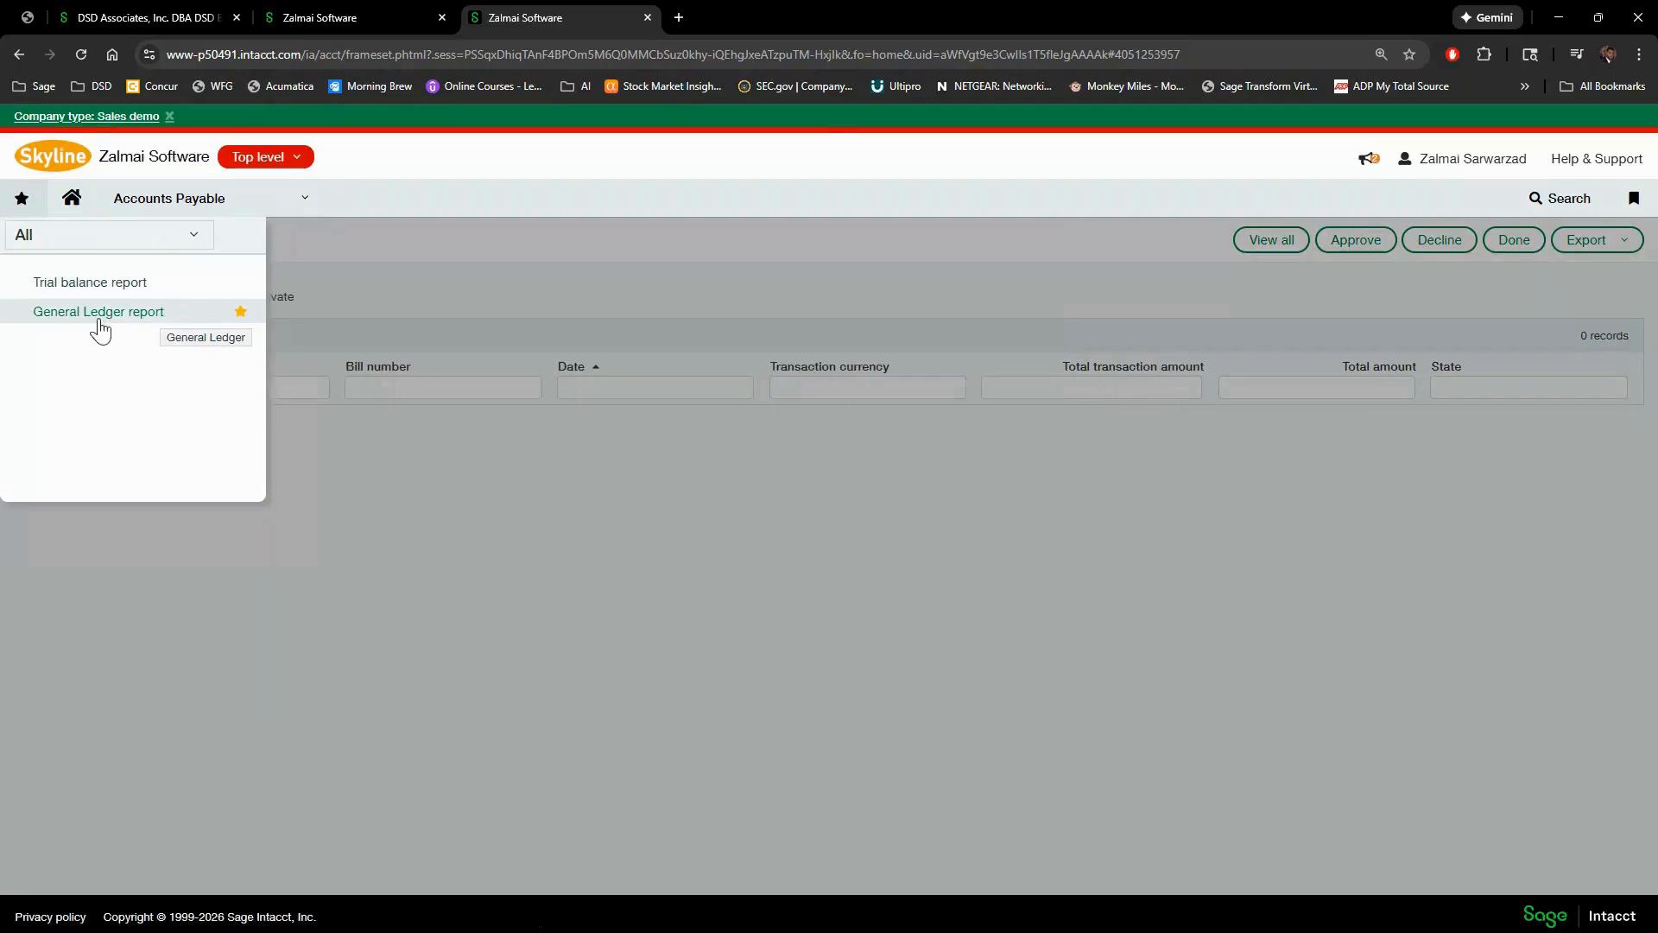
{"action": "left_click", "coordinate": [304, 210]}
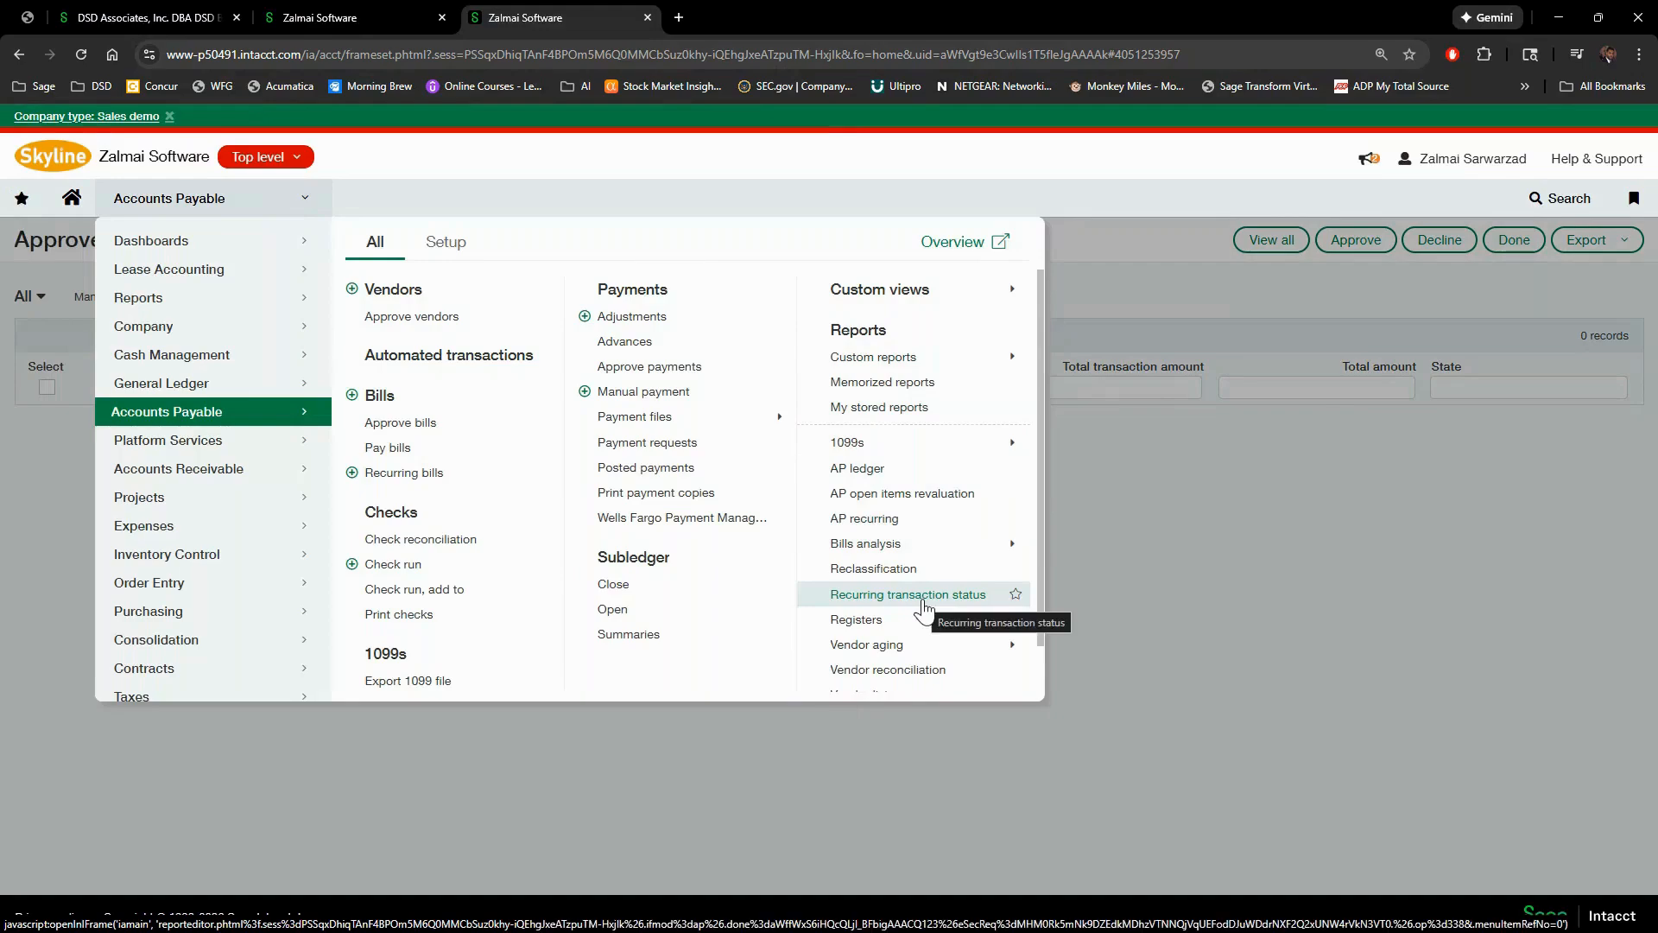
{"action": "scroll", "coordinate": [924, 607], "scroll_direction": "down", "scroll_amount": 1}
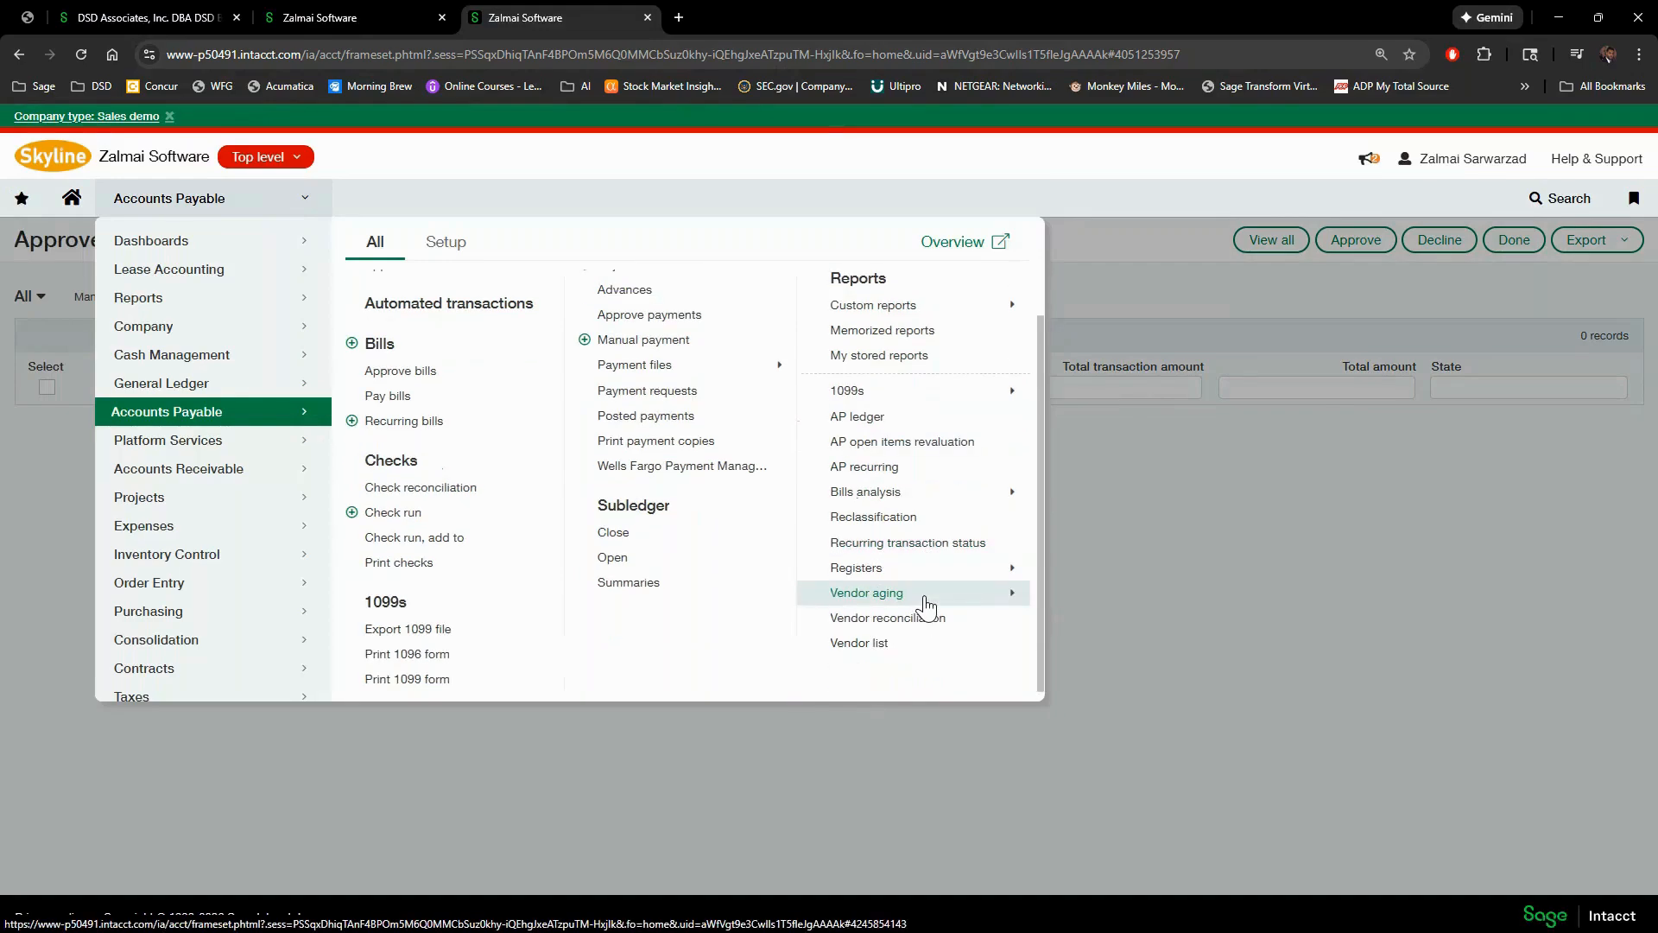
{"action": "mouse_move", "coordinate": [926, 601]}
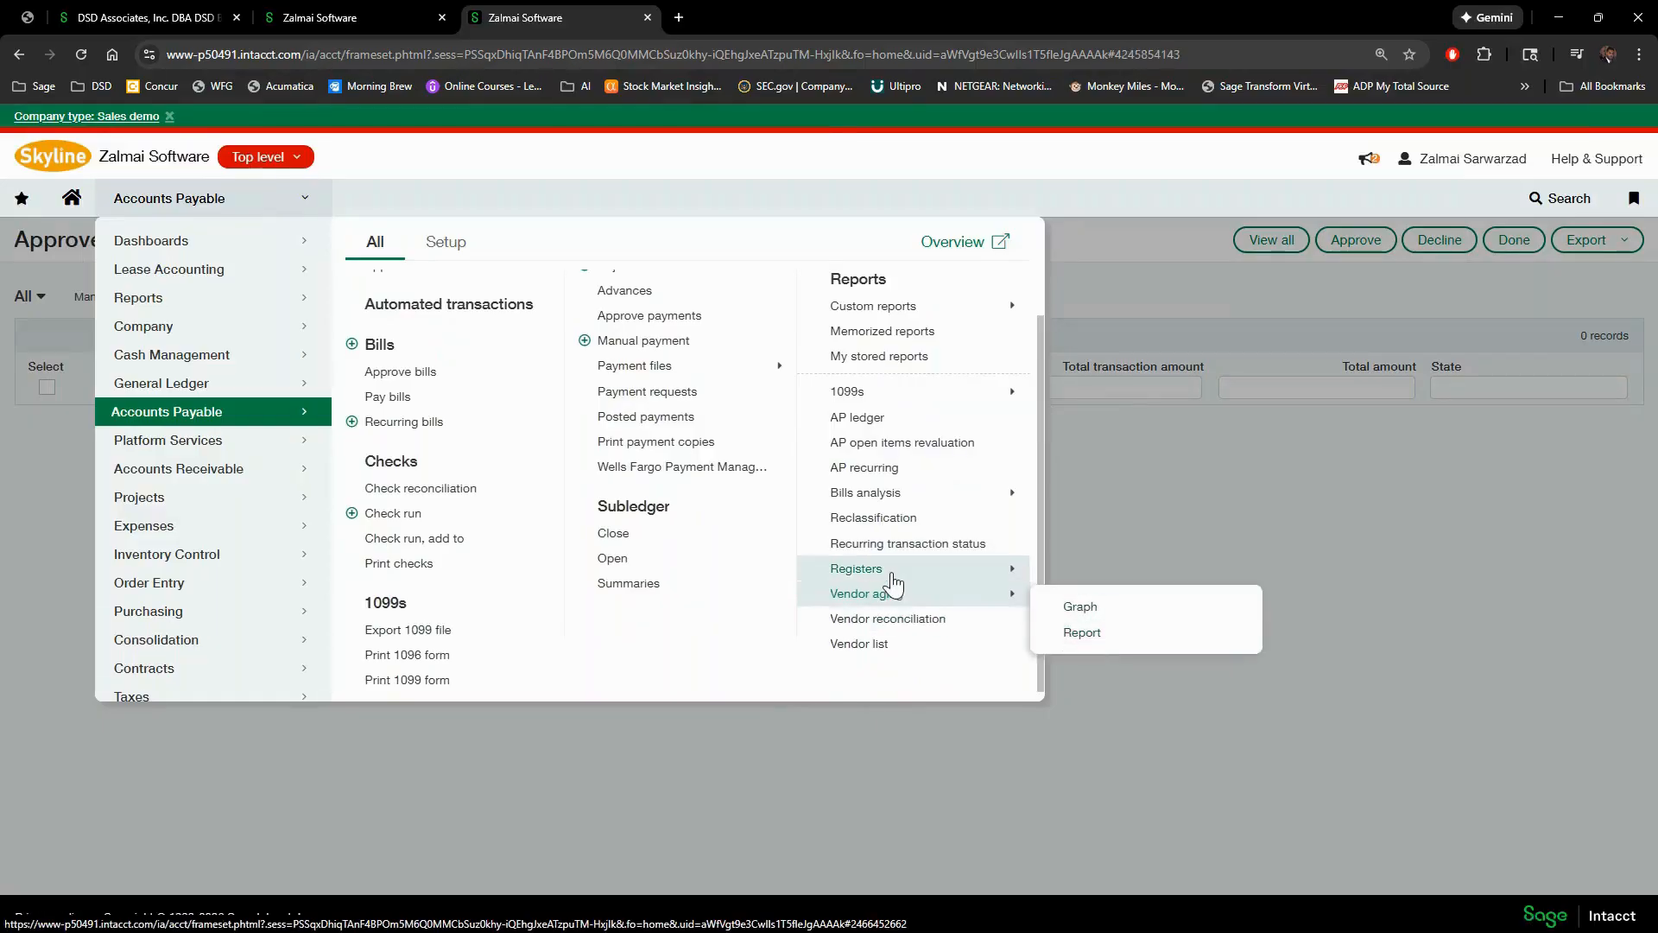
{"action": "mouse_move", "coordinate": [902, 573]}
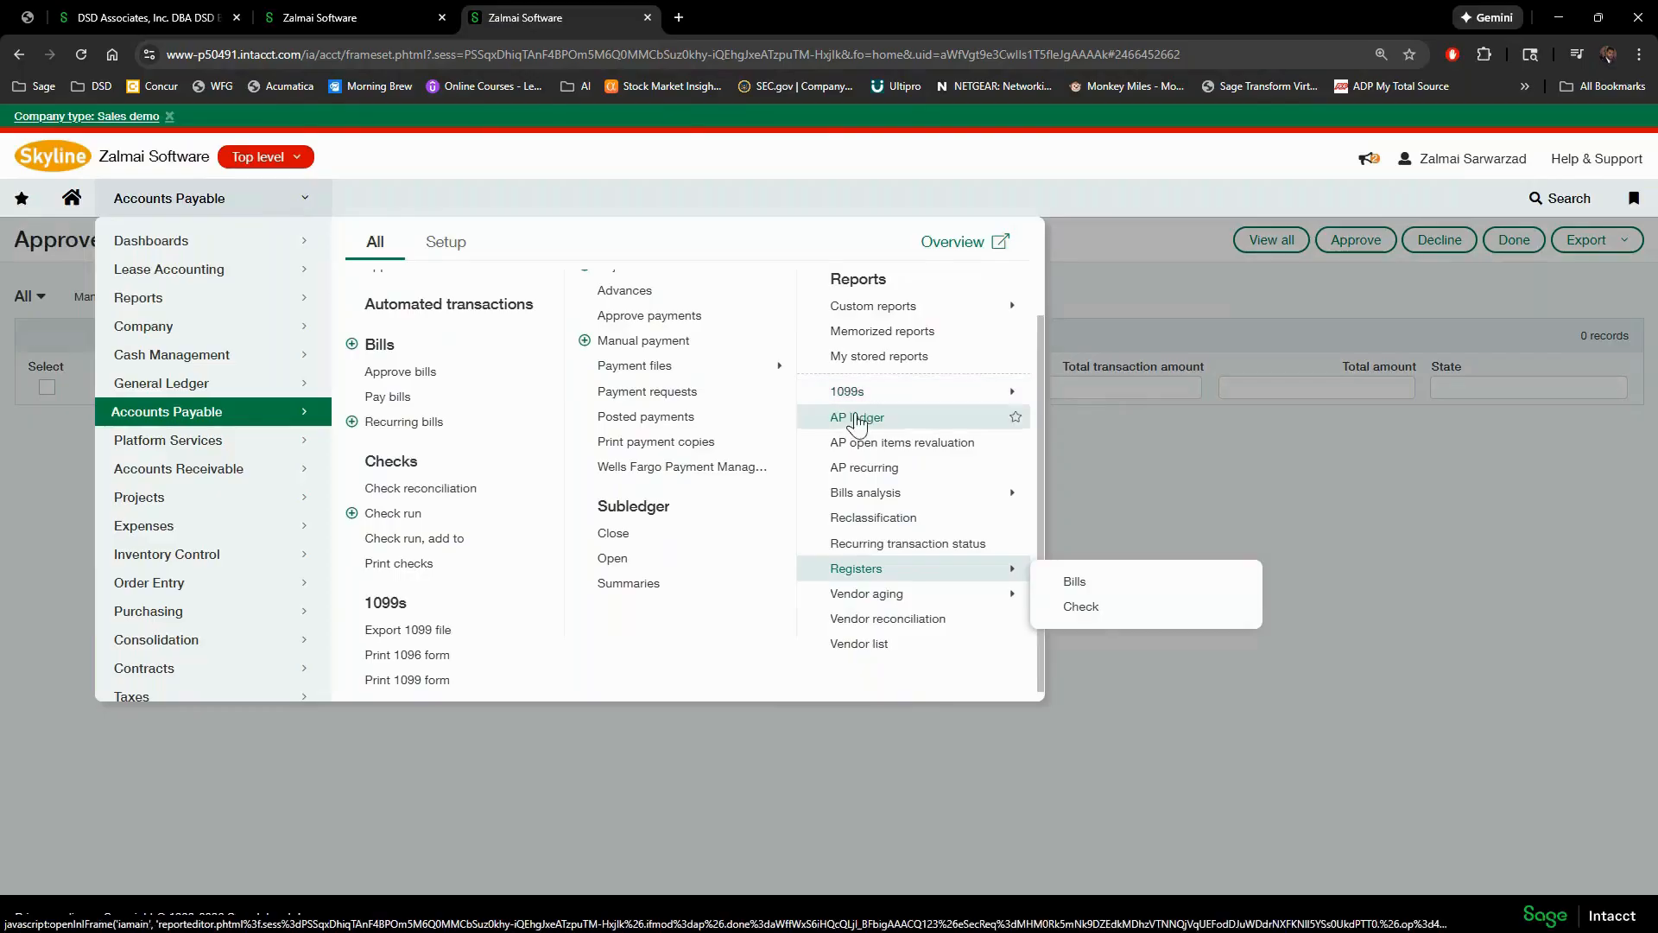
{"action": "mouse_move", "coordinate": [851, 399]}
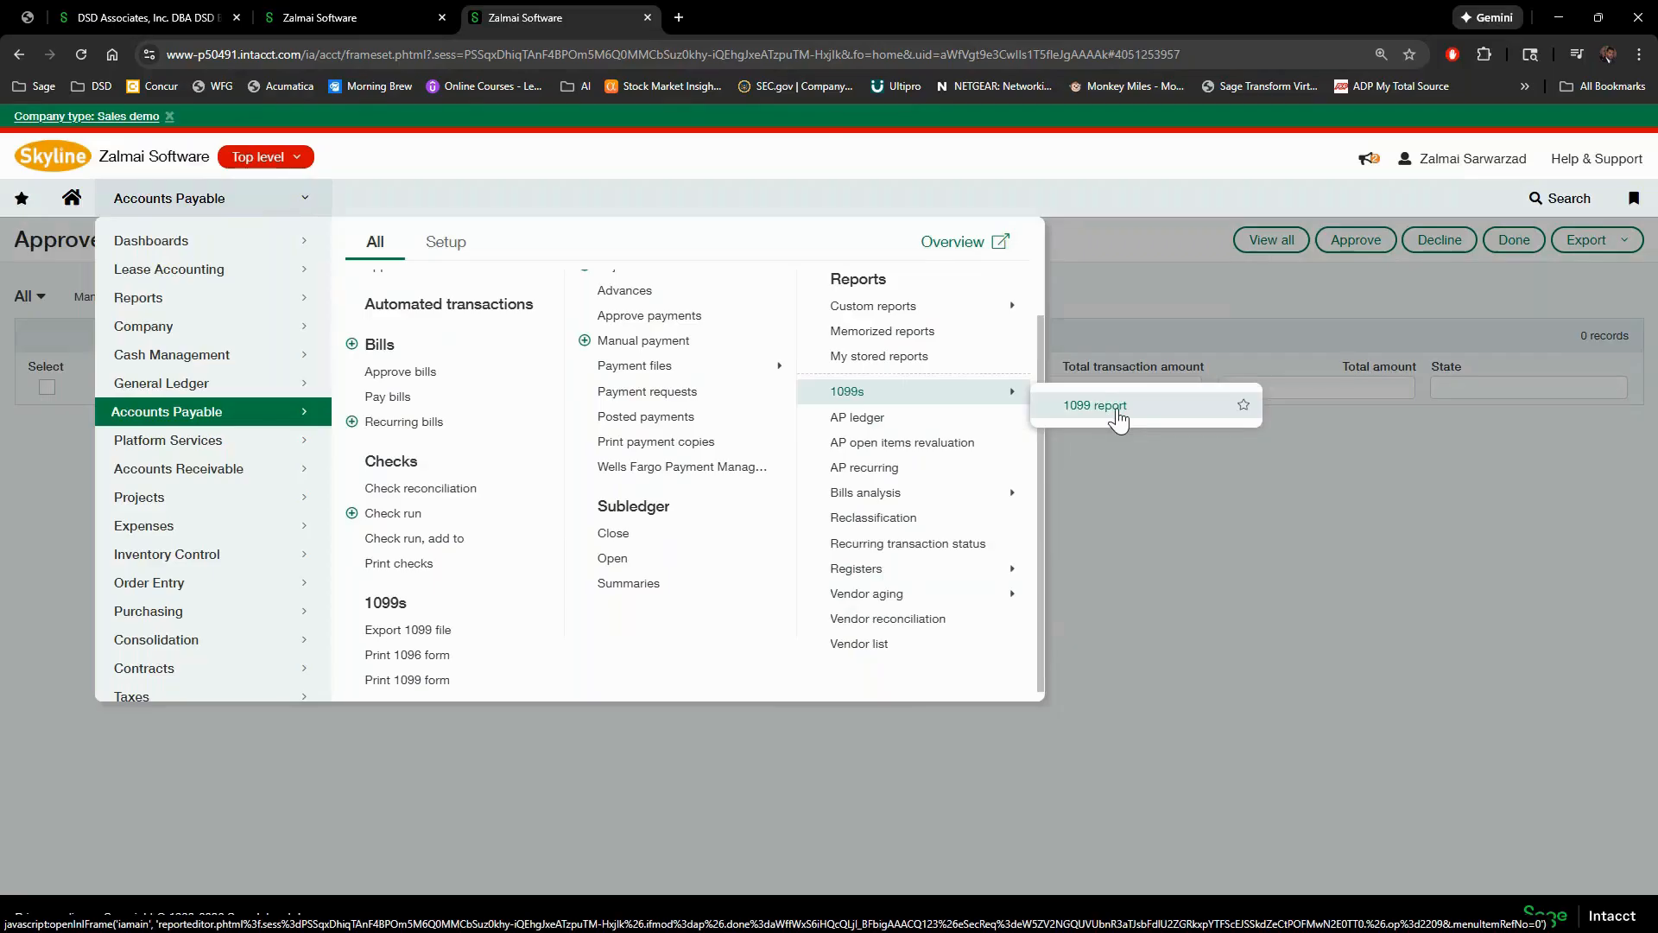
{"action": "left_click", "coordinate": [1116, 409]}
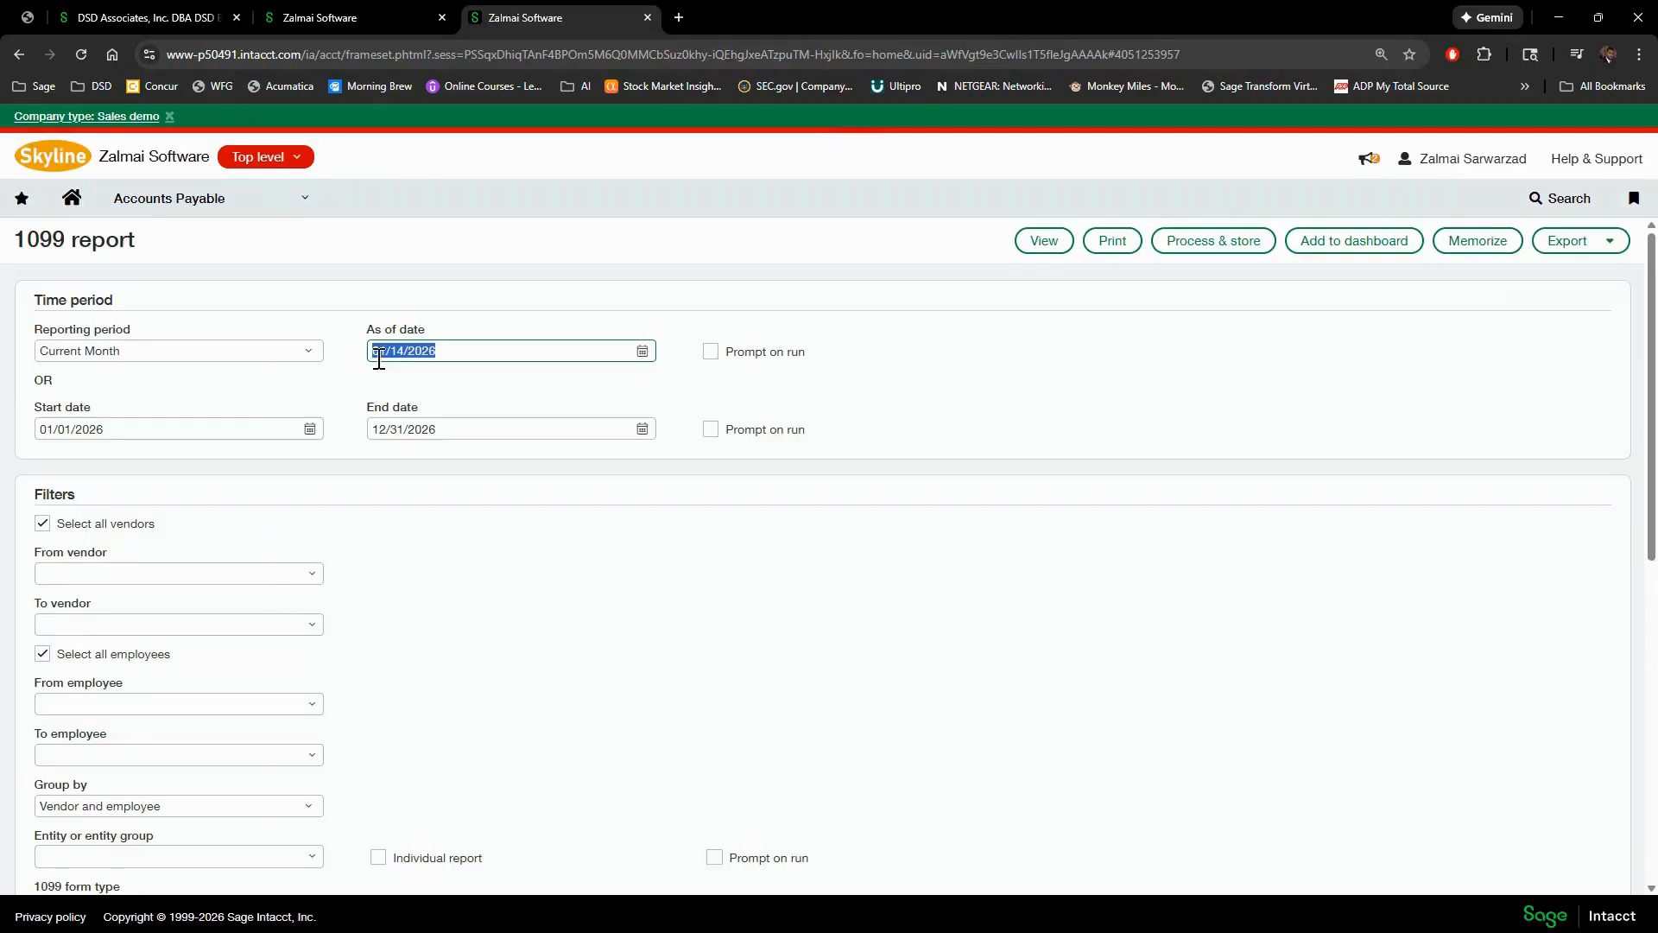
- Set the 1099 report's reporting period to Prior Year
{"action": "left_click", "coordinate": [316, 357]}
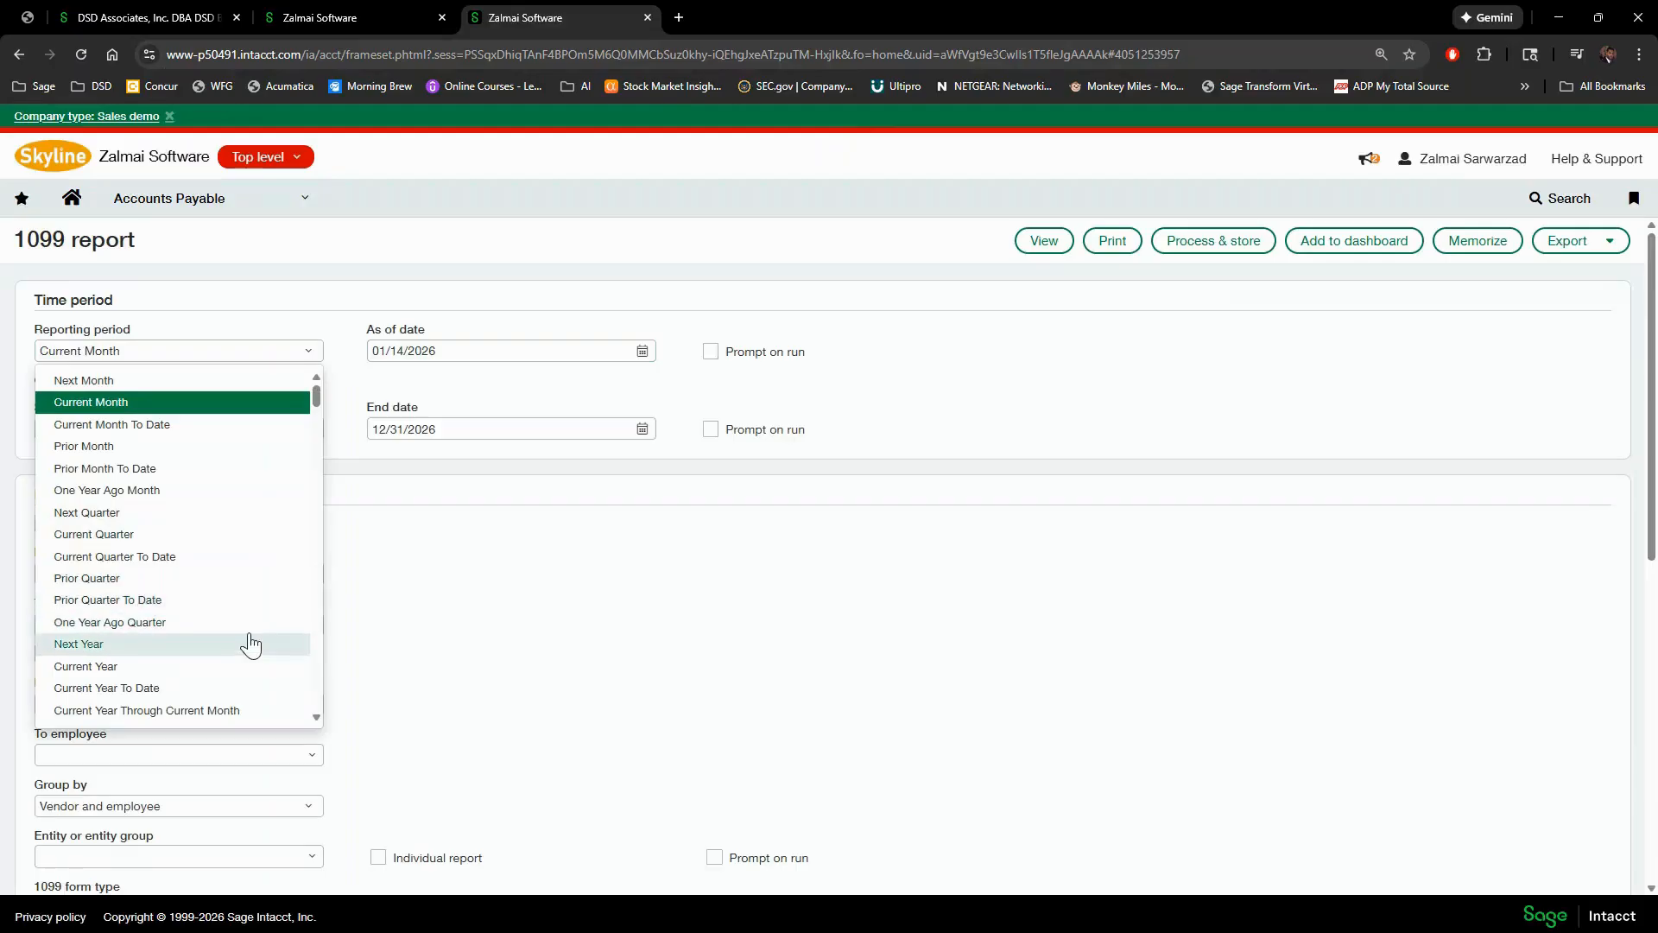
{"action": "scroll", "coordinate": [250, 643], "scroll_direction": "down", "scroll_amount": 4}
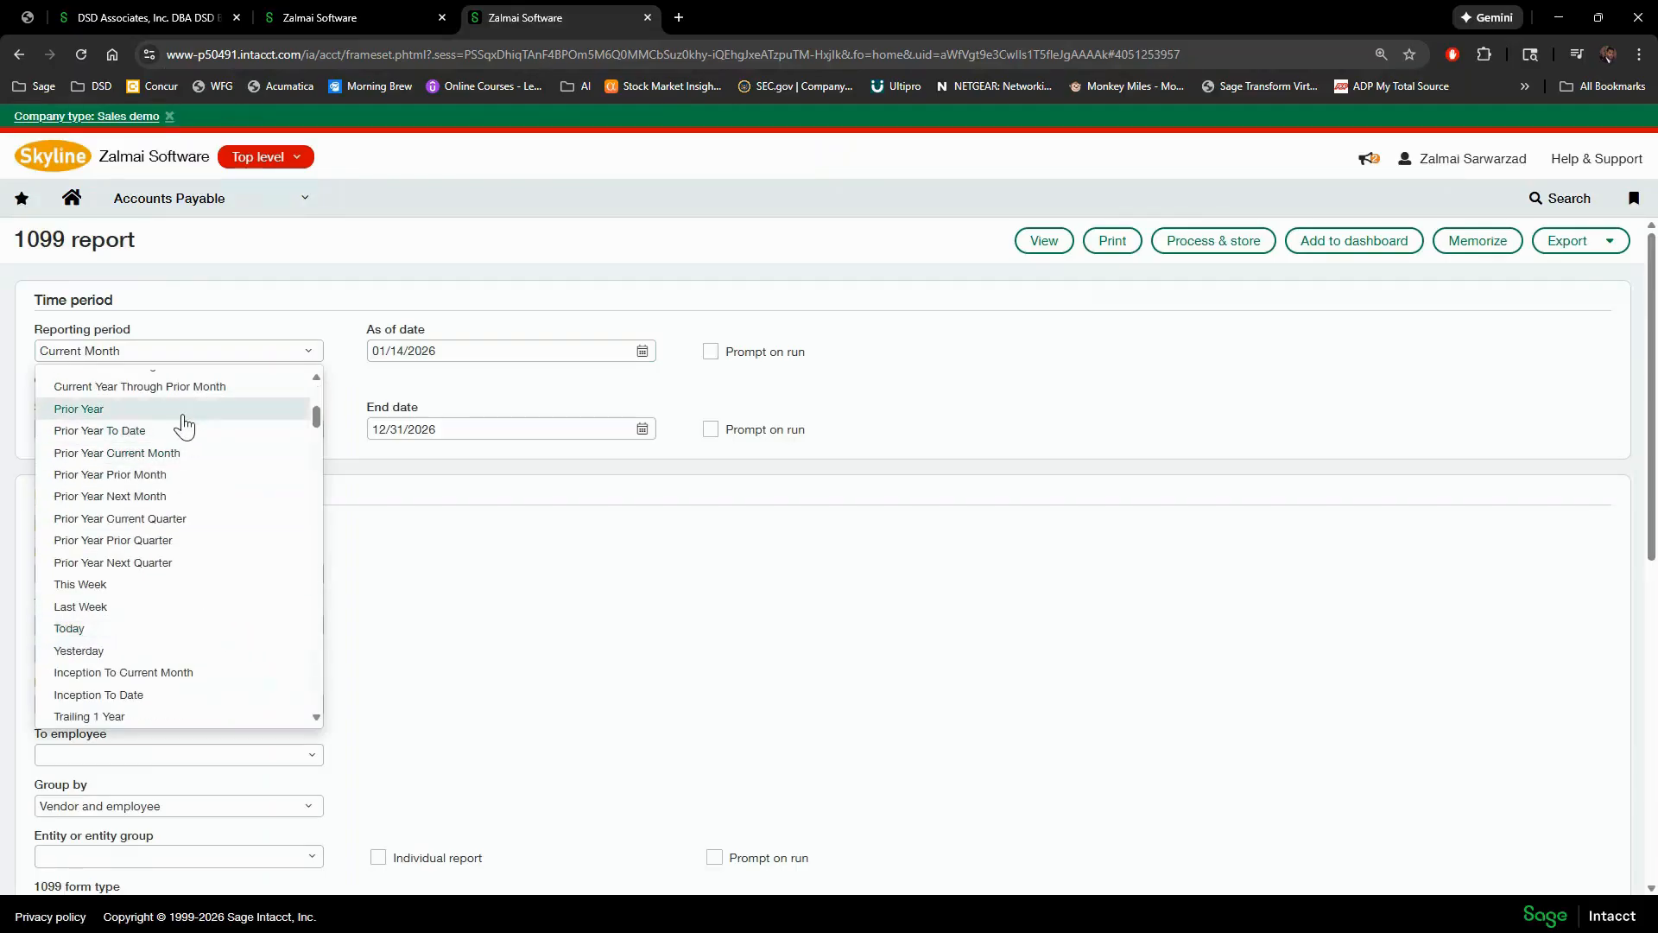
{"action": "left_click", "coordinate": [182, 414]}
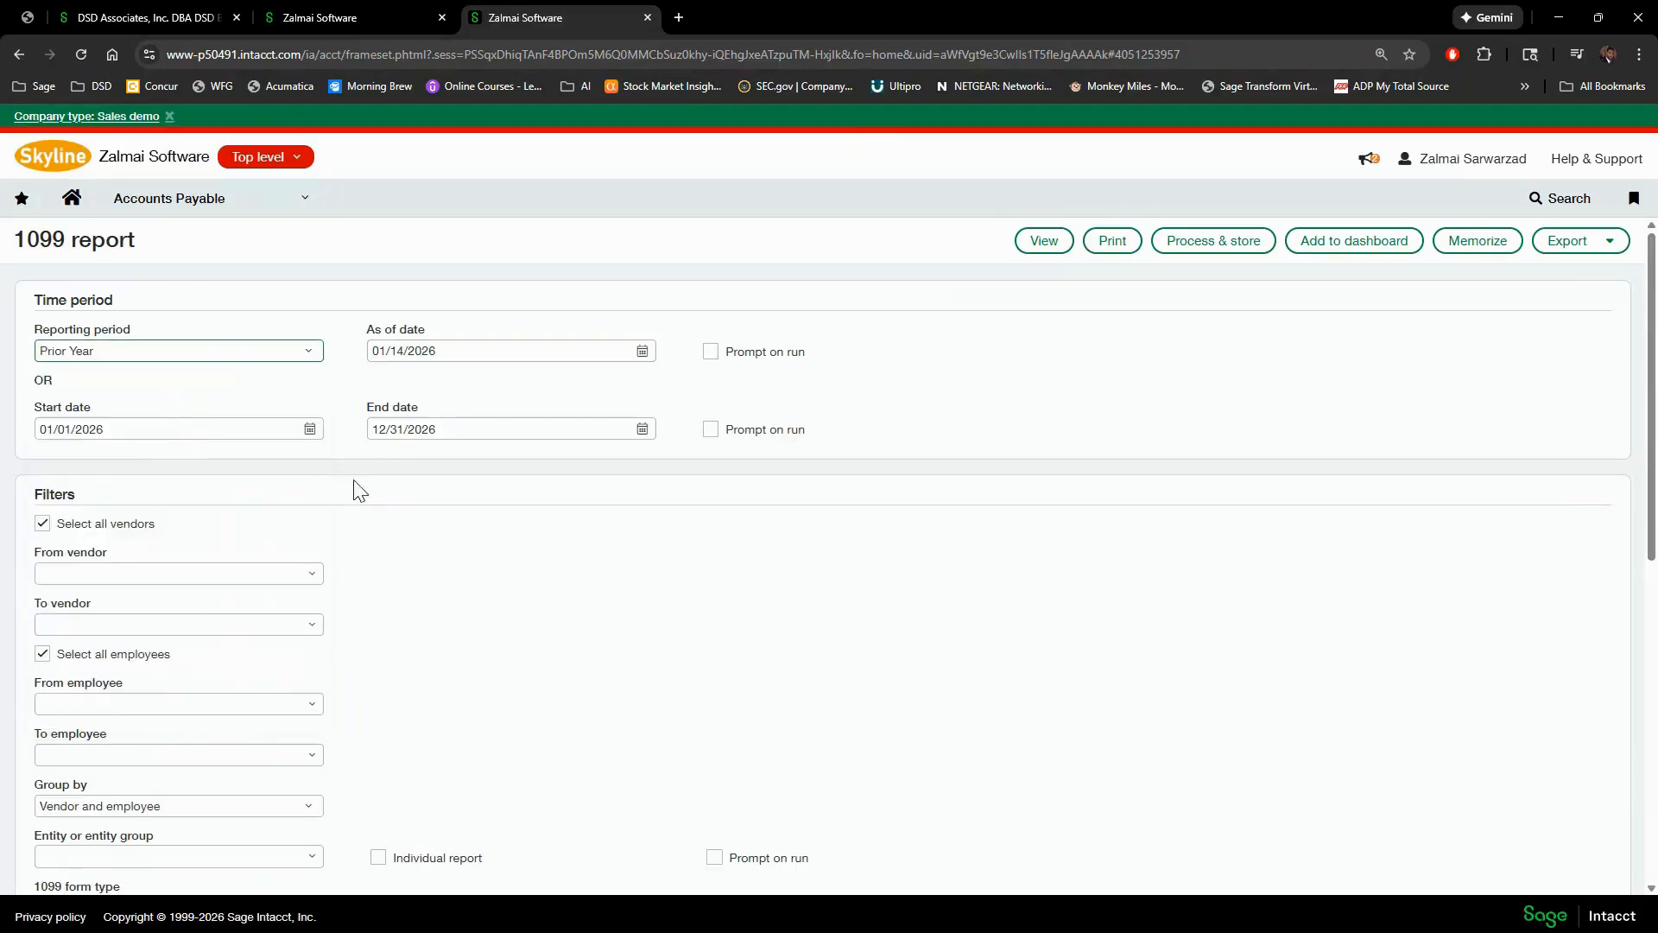
- Keep all nine 1099 form types selected and set Transaction information to Show all
{"action": "scroll", "coordinate": [393, 593], "scroll_direction": "down", "scroll_amount": 3}
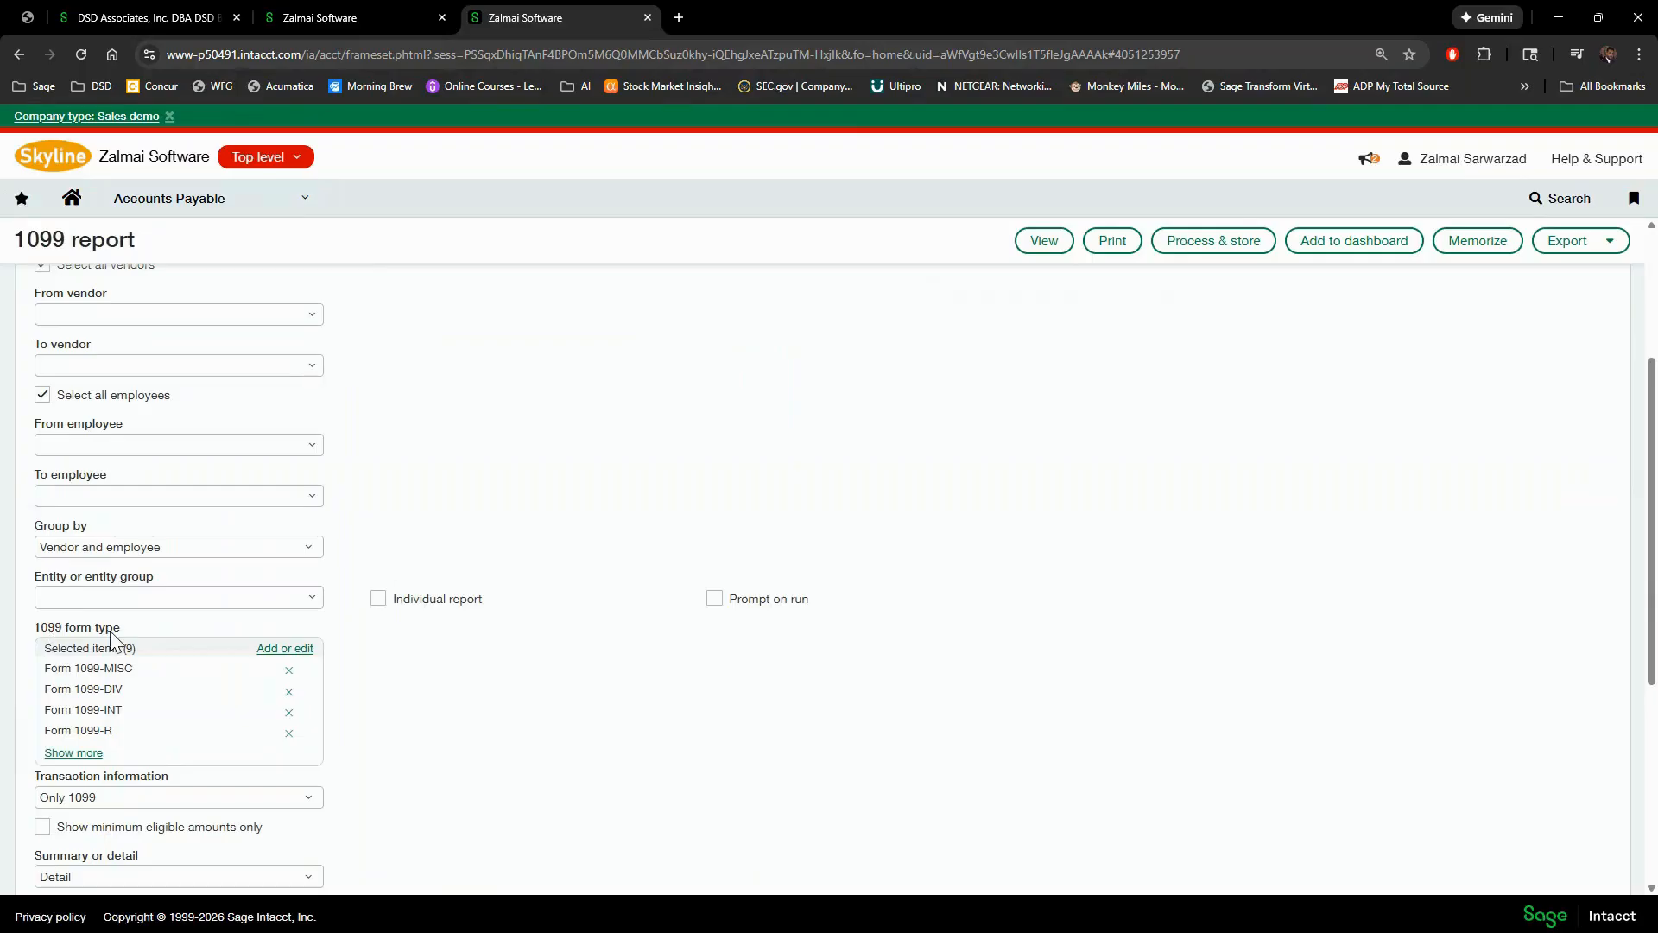
{"action": "left_click", "coordinate": [289, 649]}
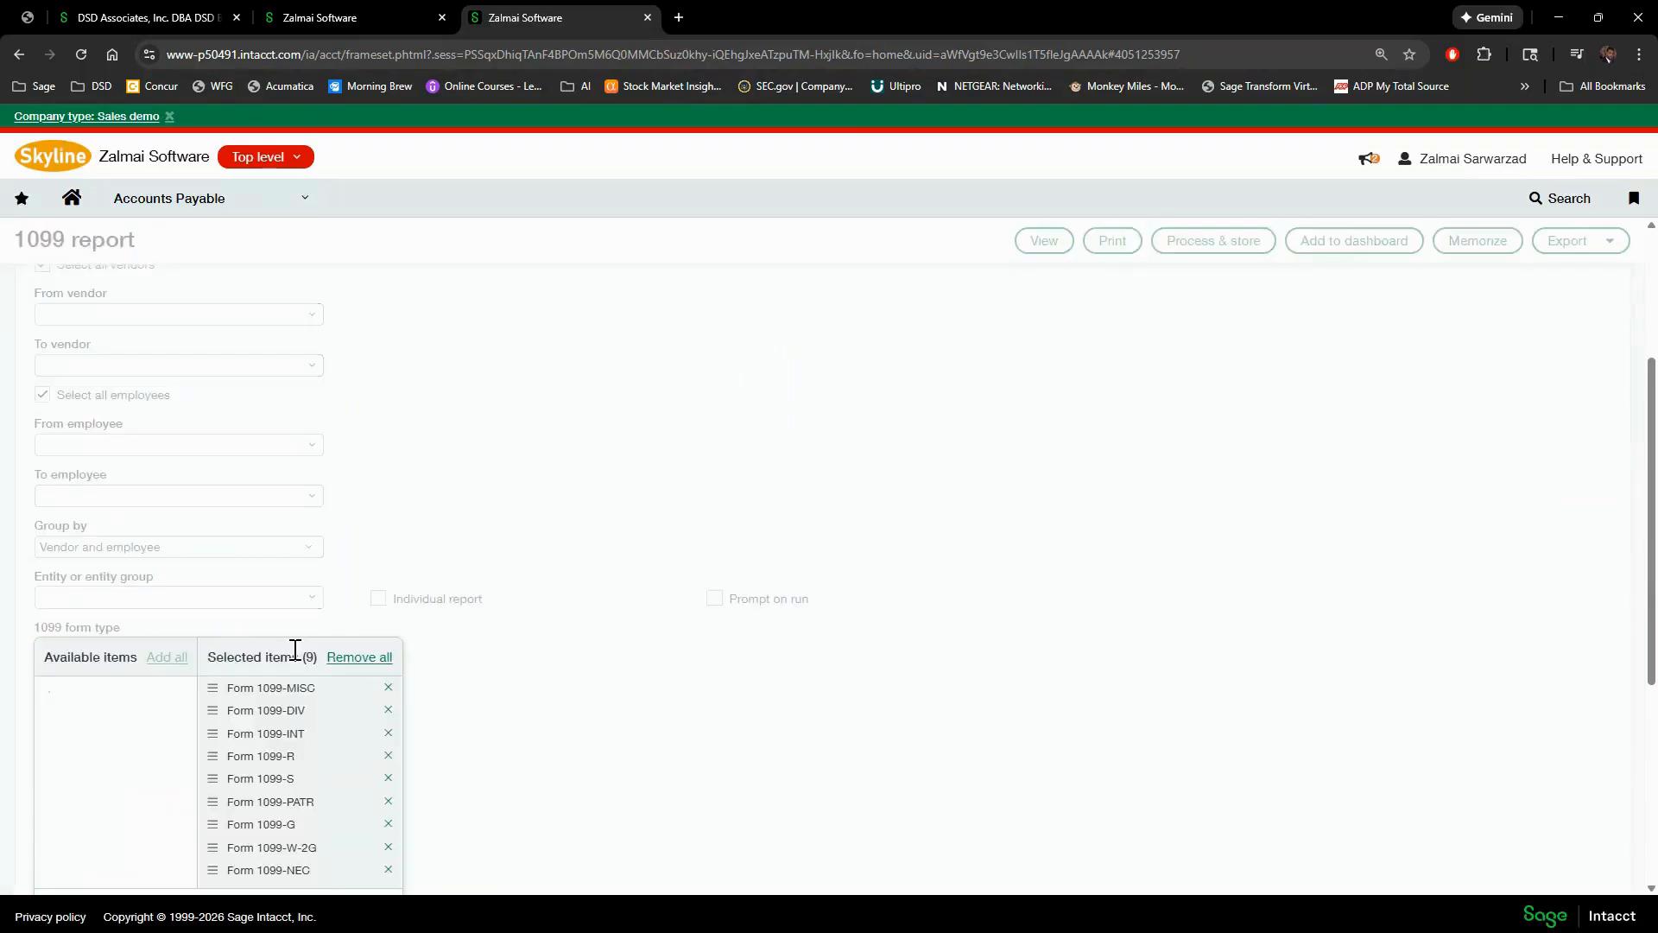
{"action": "scroll", "coordinate": [554, 639], "scroll_direction": "down", "scroll_amount": 2}
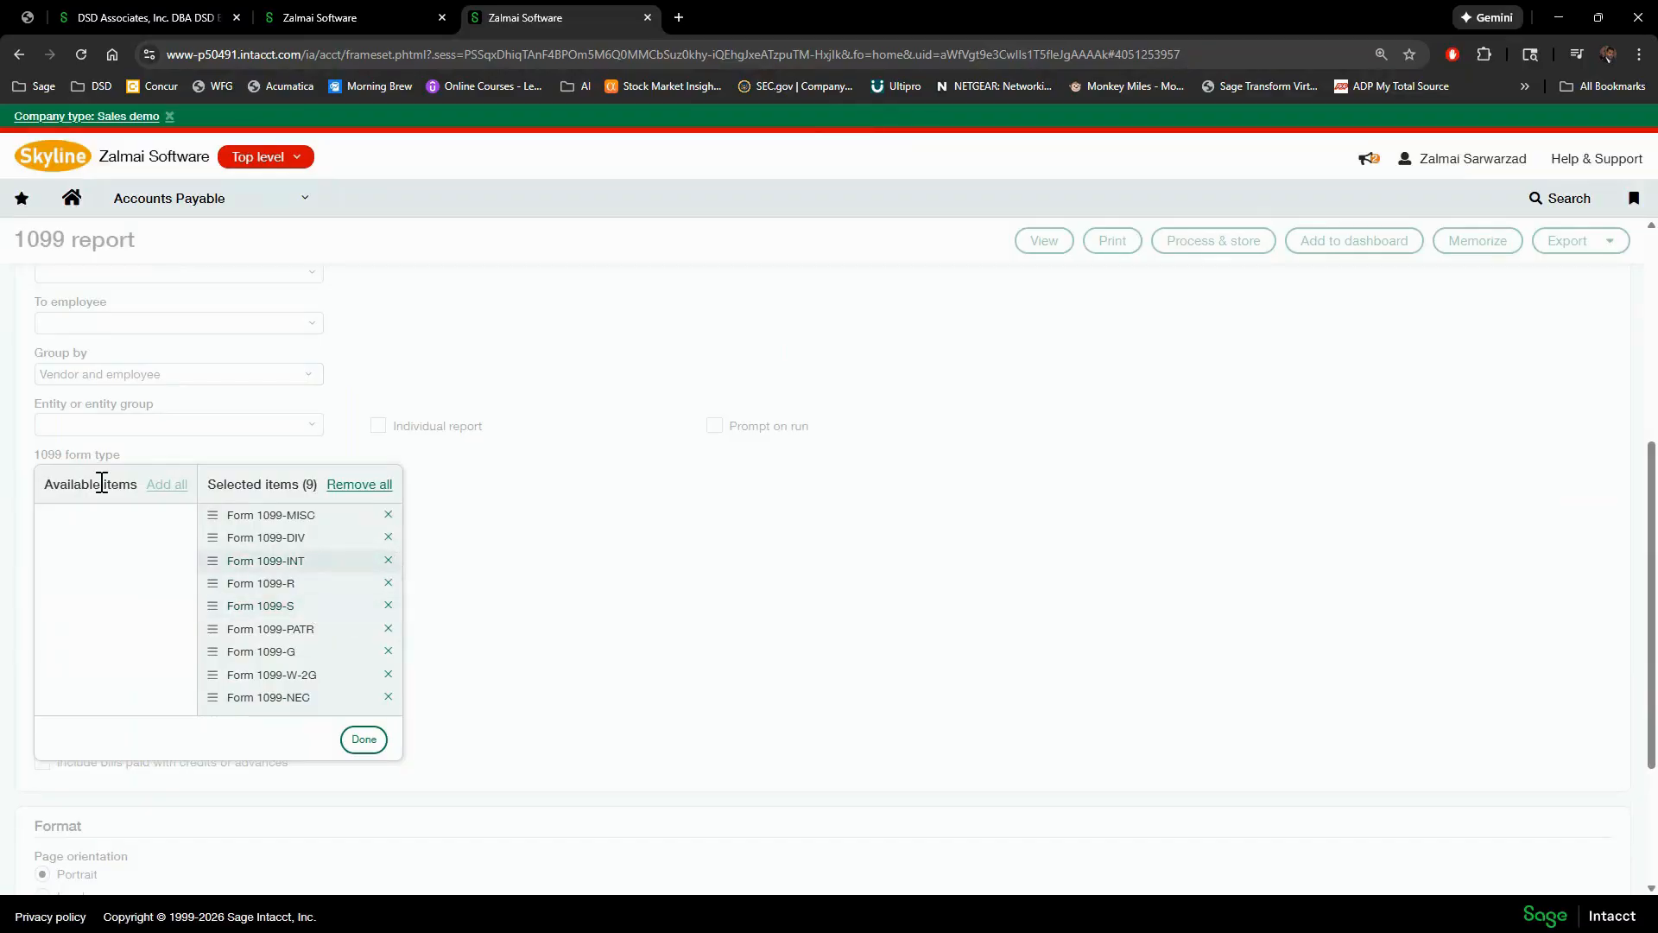
{"action": "left_click", "coordinate": [388, 537]}
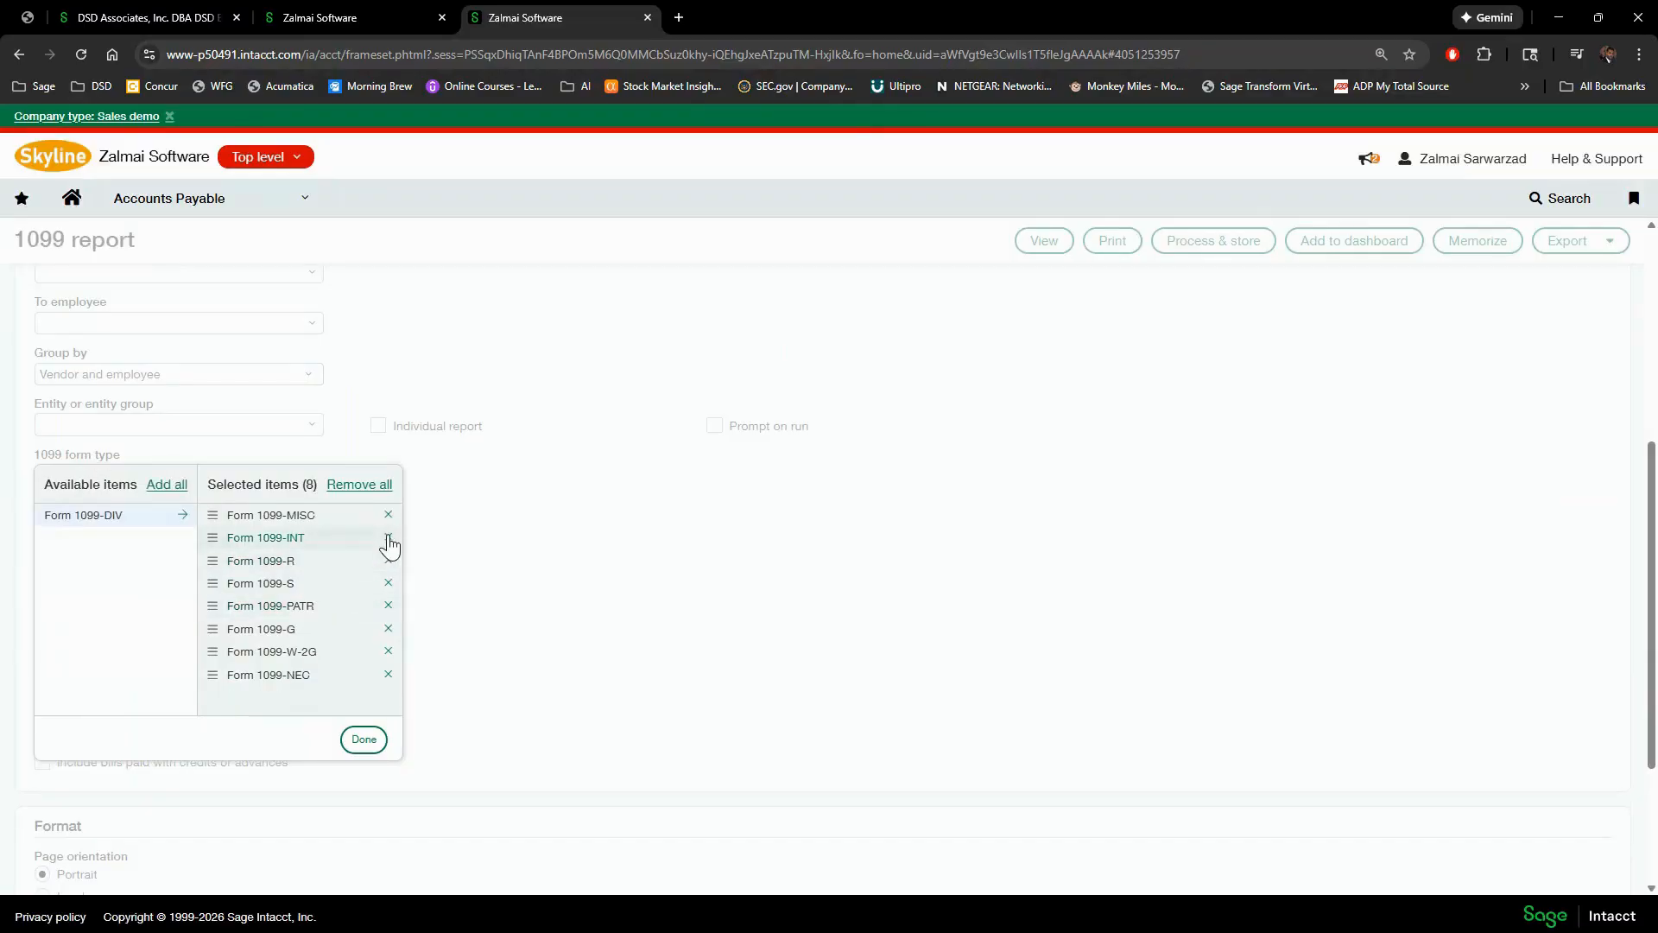
{"action": "left_click", "coordinate": [160, 488]}
{"action": "left_click", "coordinate": [363, 738]}
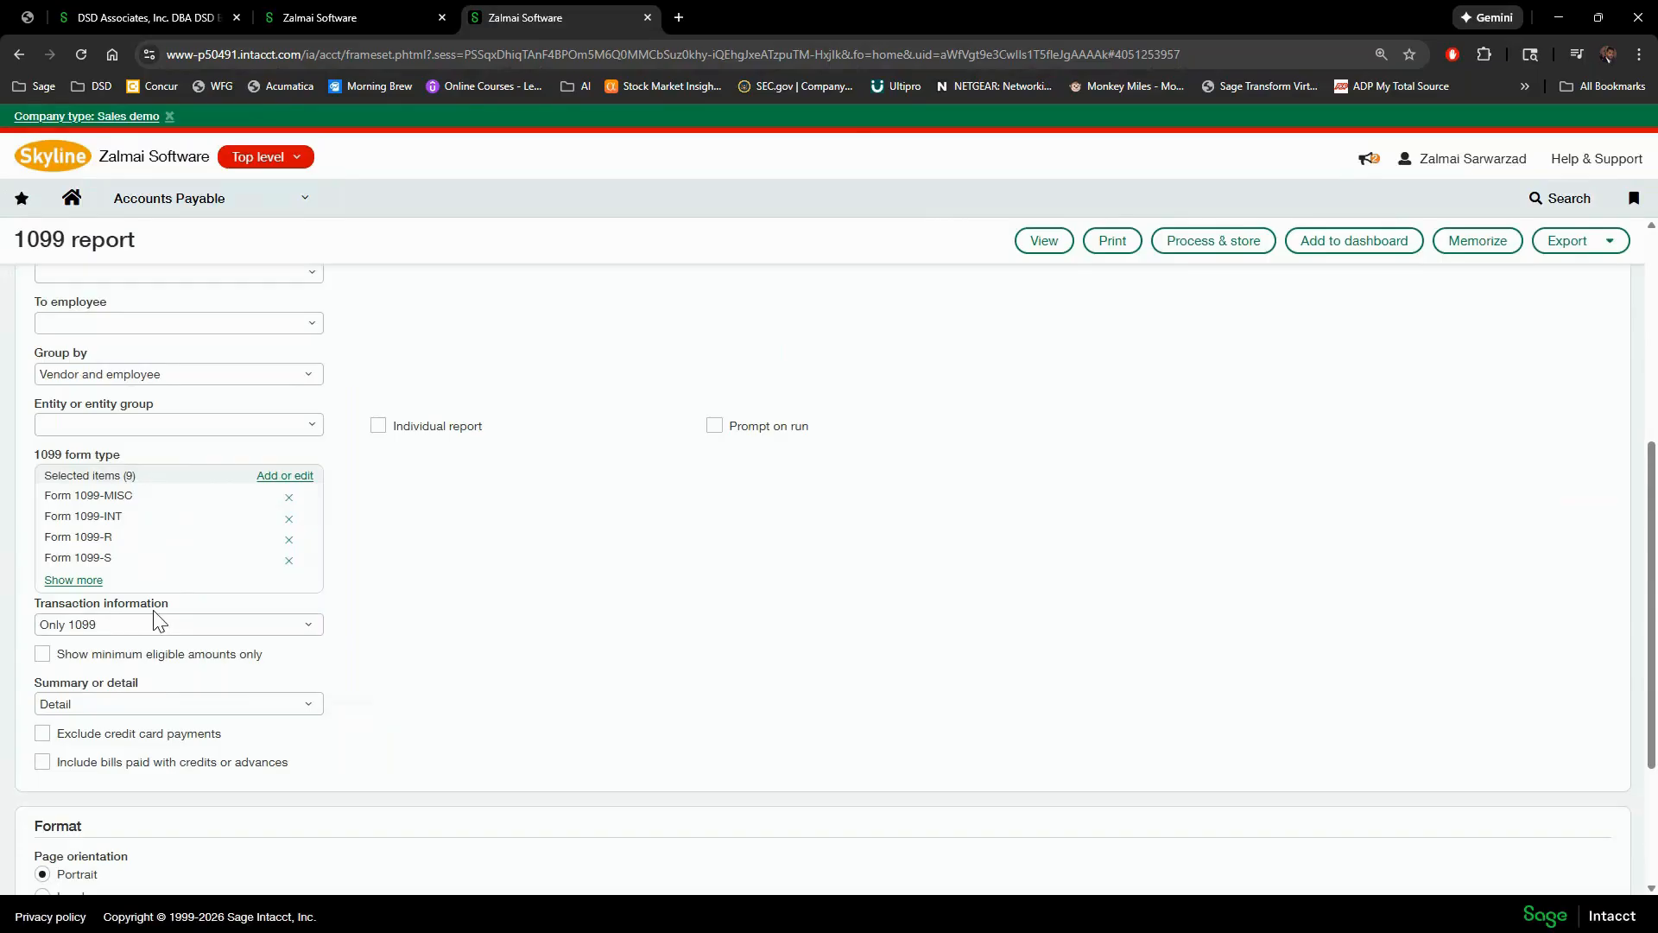
{"action": "left_click", "coordinate": [308, 627]}
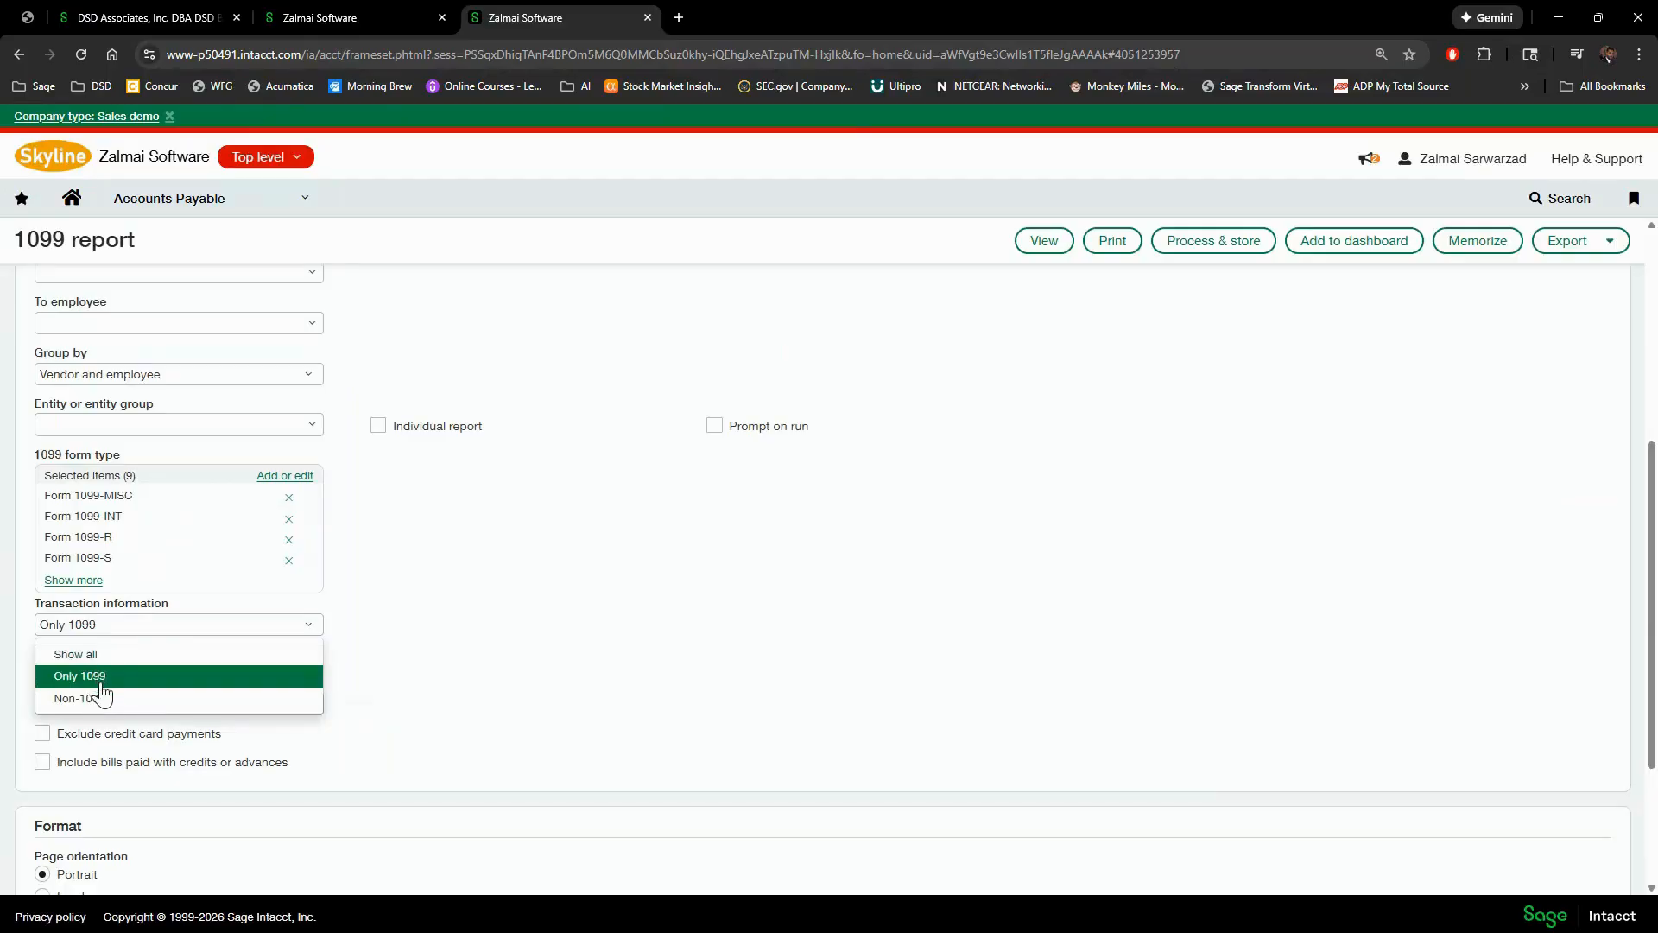
{"action": "left_click", "coordinate": [116, 655]}
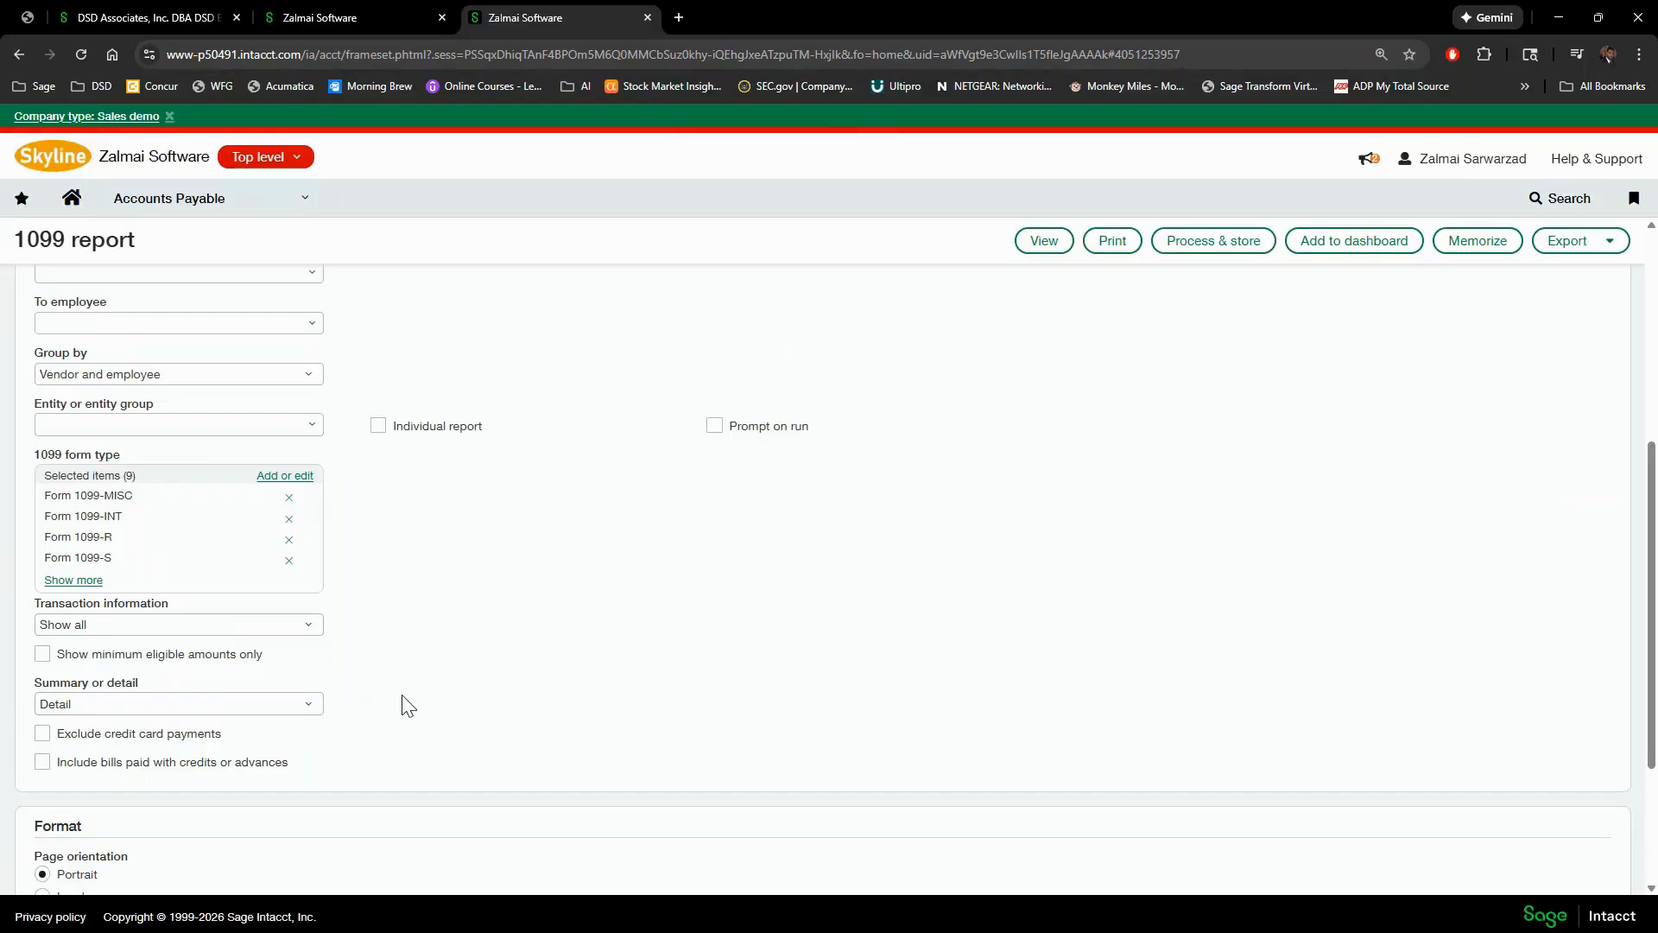
- Choose entity 100--DSD, turn off Individual report, and view the 1099 report
{"action": "scroll", "coordinate": [408, 705], "scroll_direction": "up", "scroll_amount": 3}
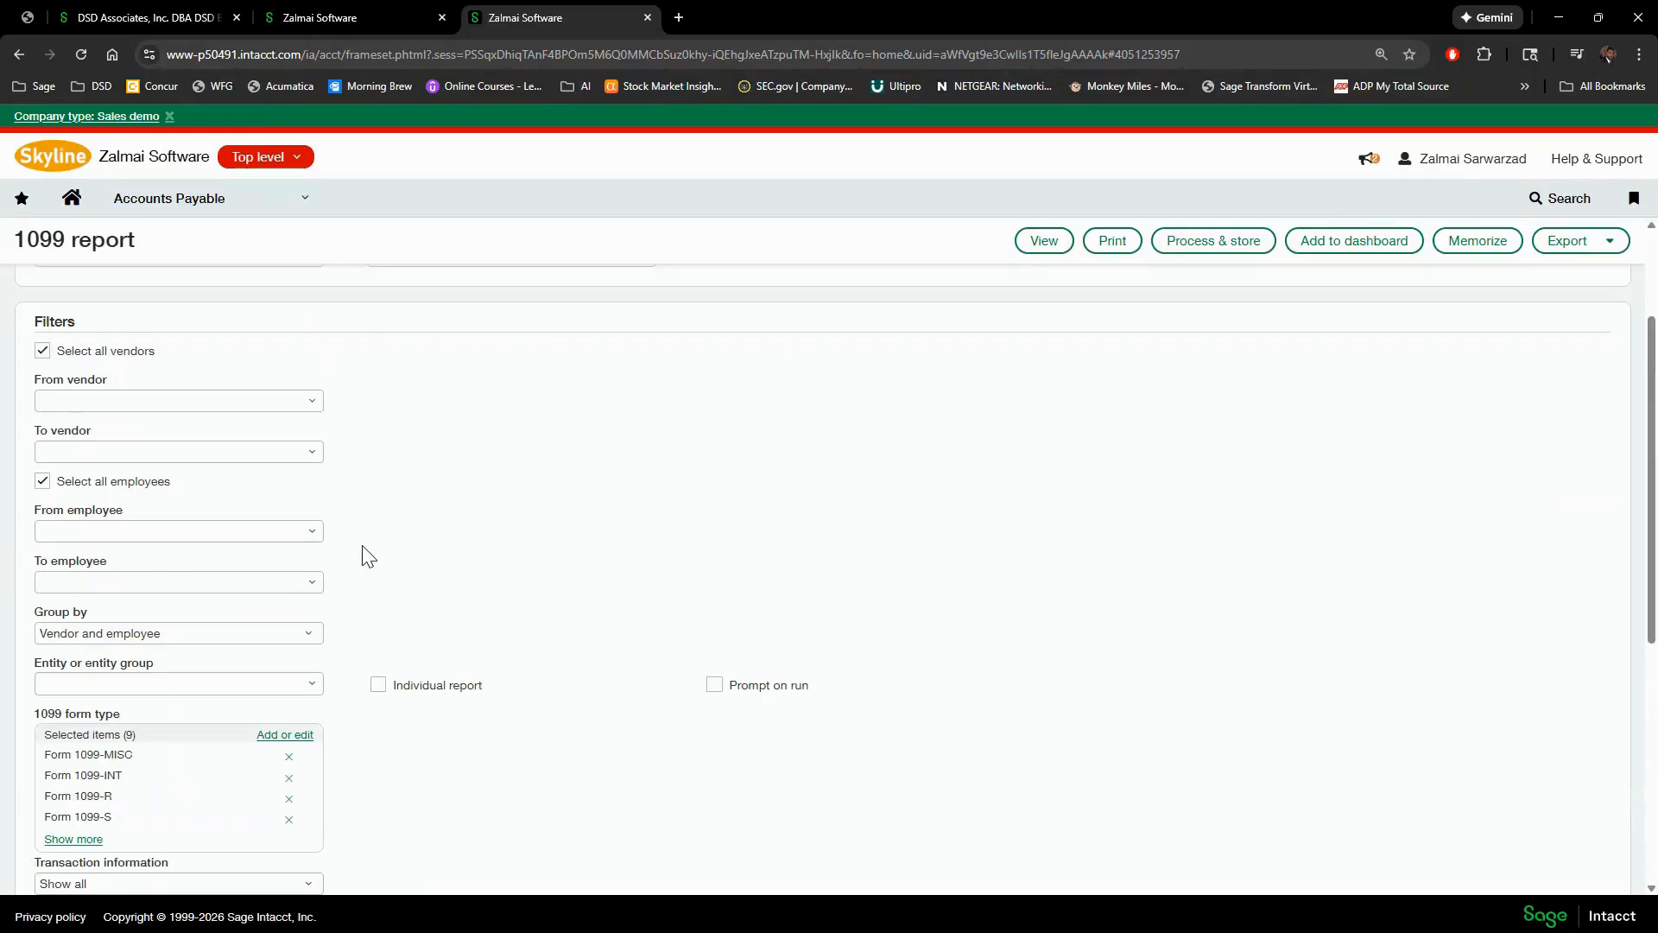
{"action": "scroll", "coordinate": [365, 557], "scroll_direction": "up", "scroll_amount": 2}
{"action": "scroll", "coordinate": [363, 557], "scroll_direction": "down", "scroll_amount": 6}
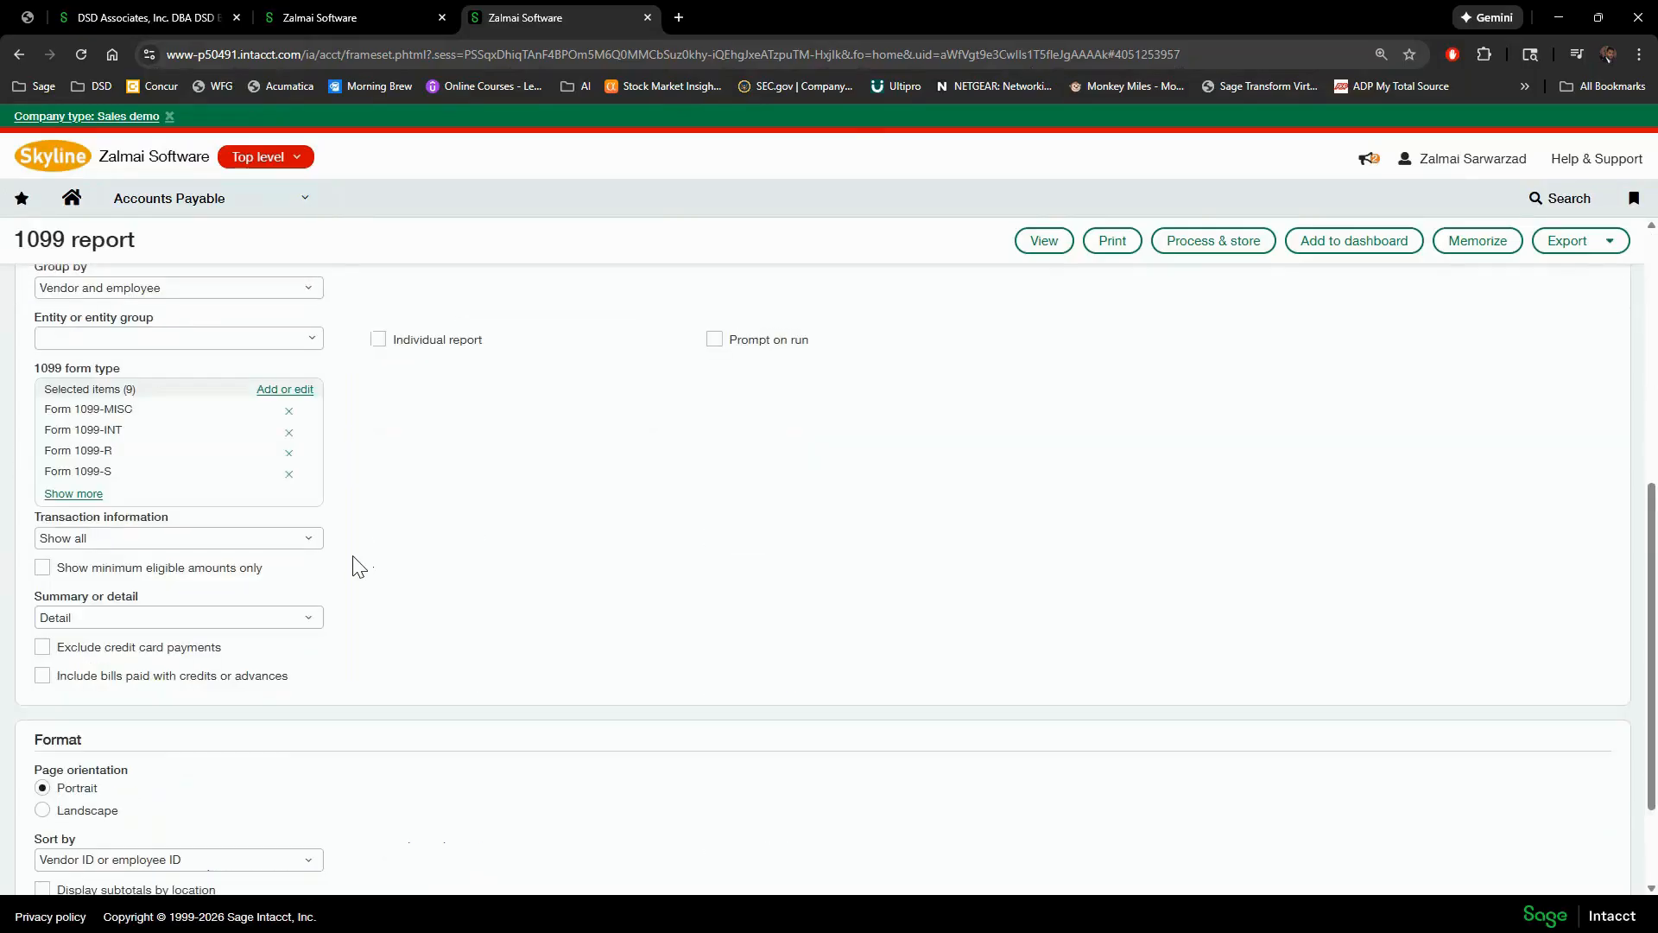
{"action": "scroll", "coordinate": [354, 575], "scroll_direction": "down", "scroll_amount": 2}
{"action": "scroll", "coordinate": [346, 587], "scroll_direction": "up", "scroll_amount": 4}
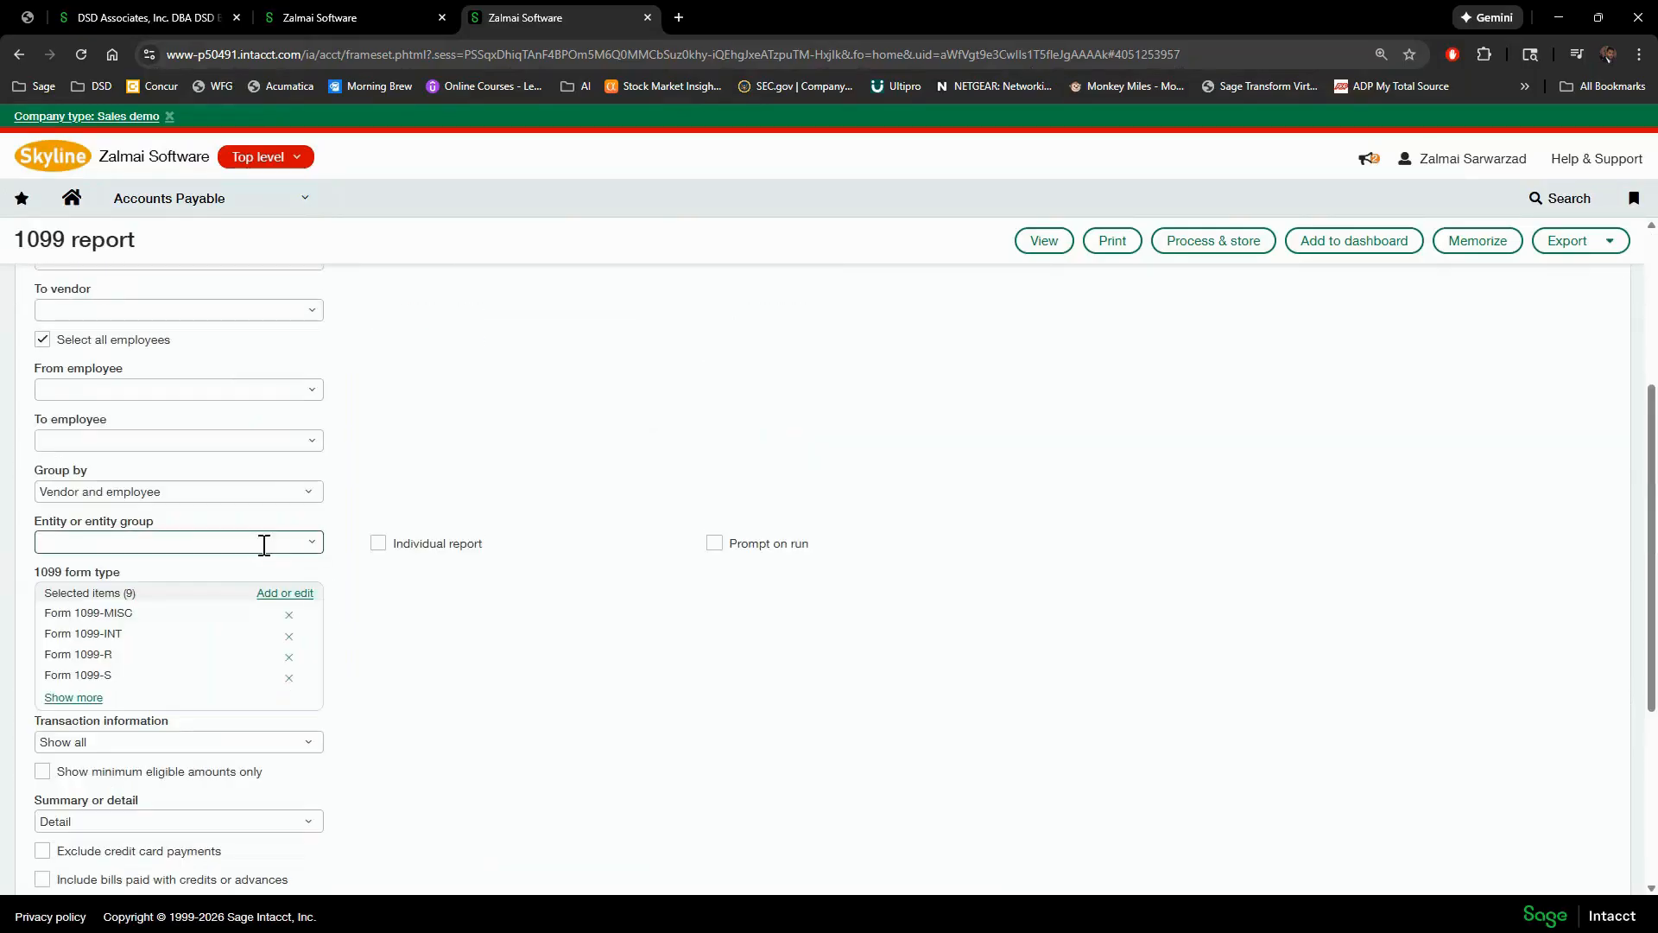
{"action": "left_click", "coordinate": [311, 545]}
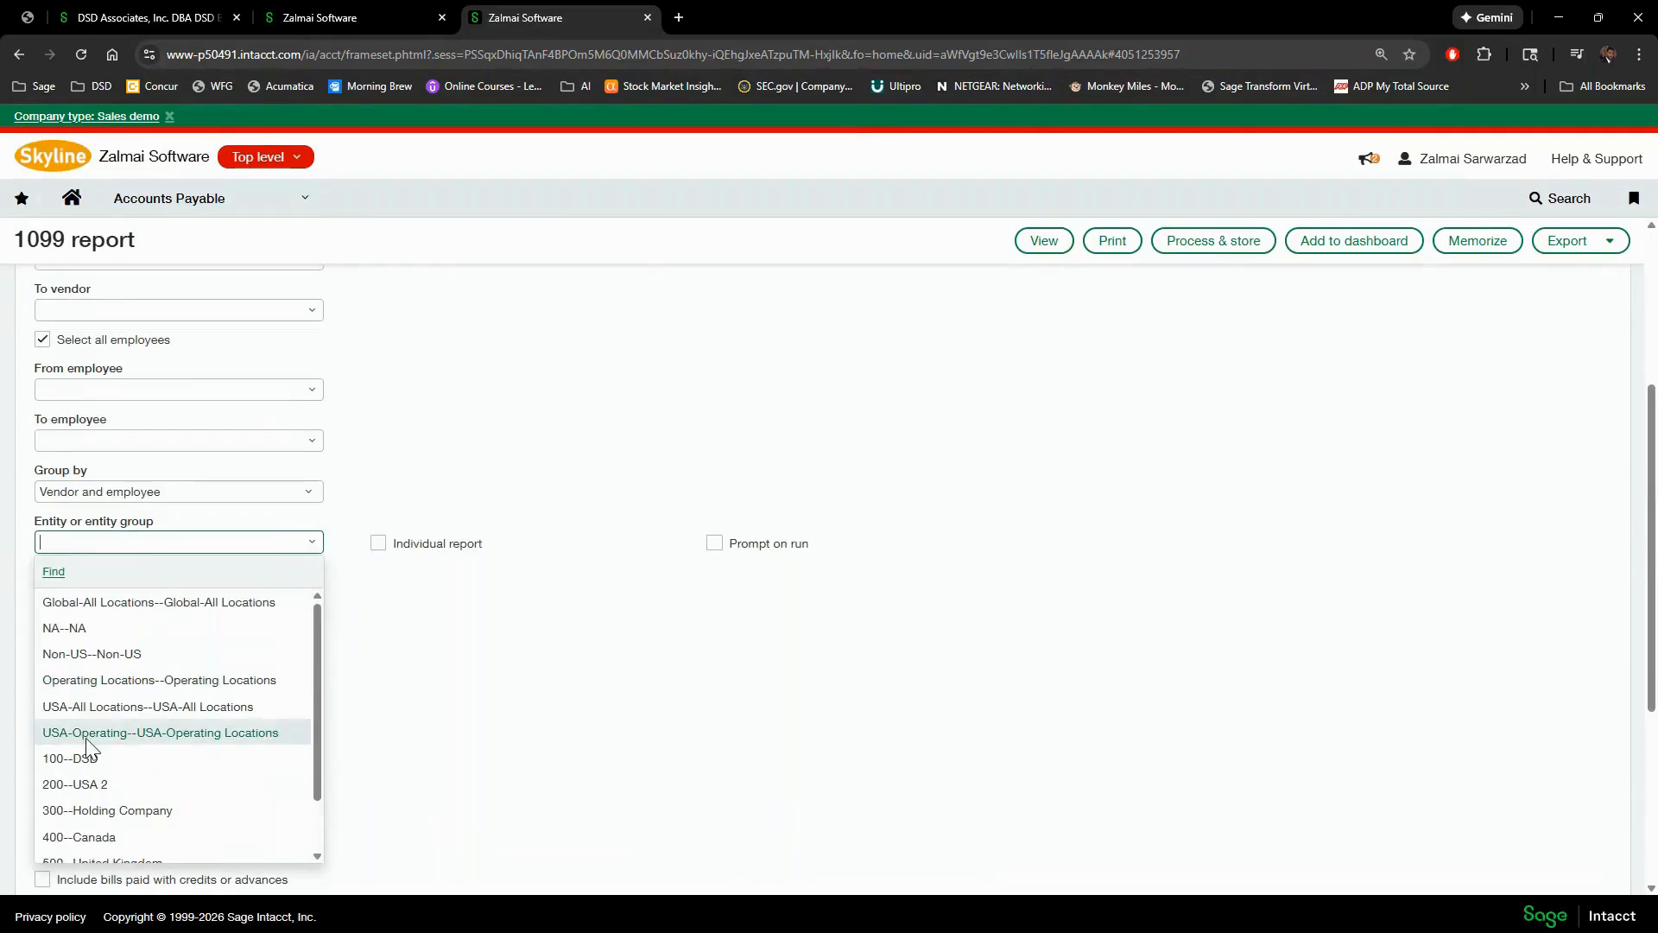
{"action": "left_click", "coordinate": [131, 760]}
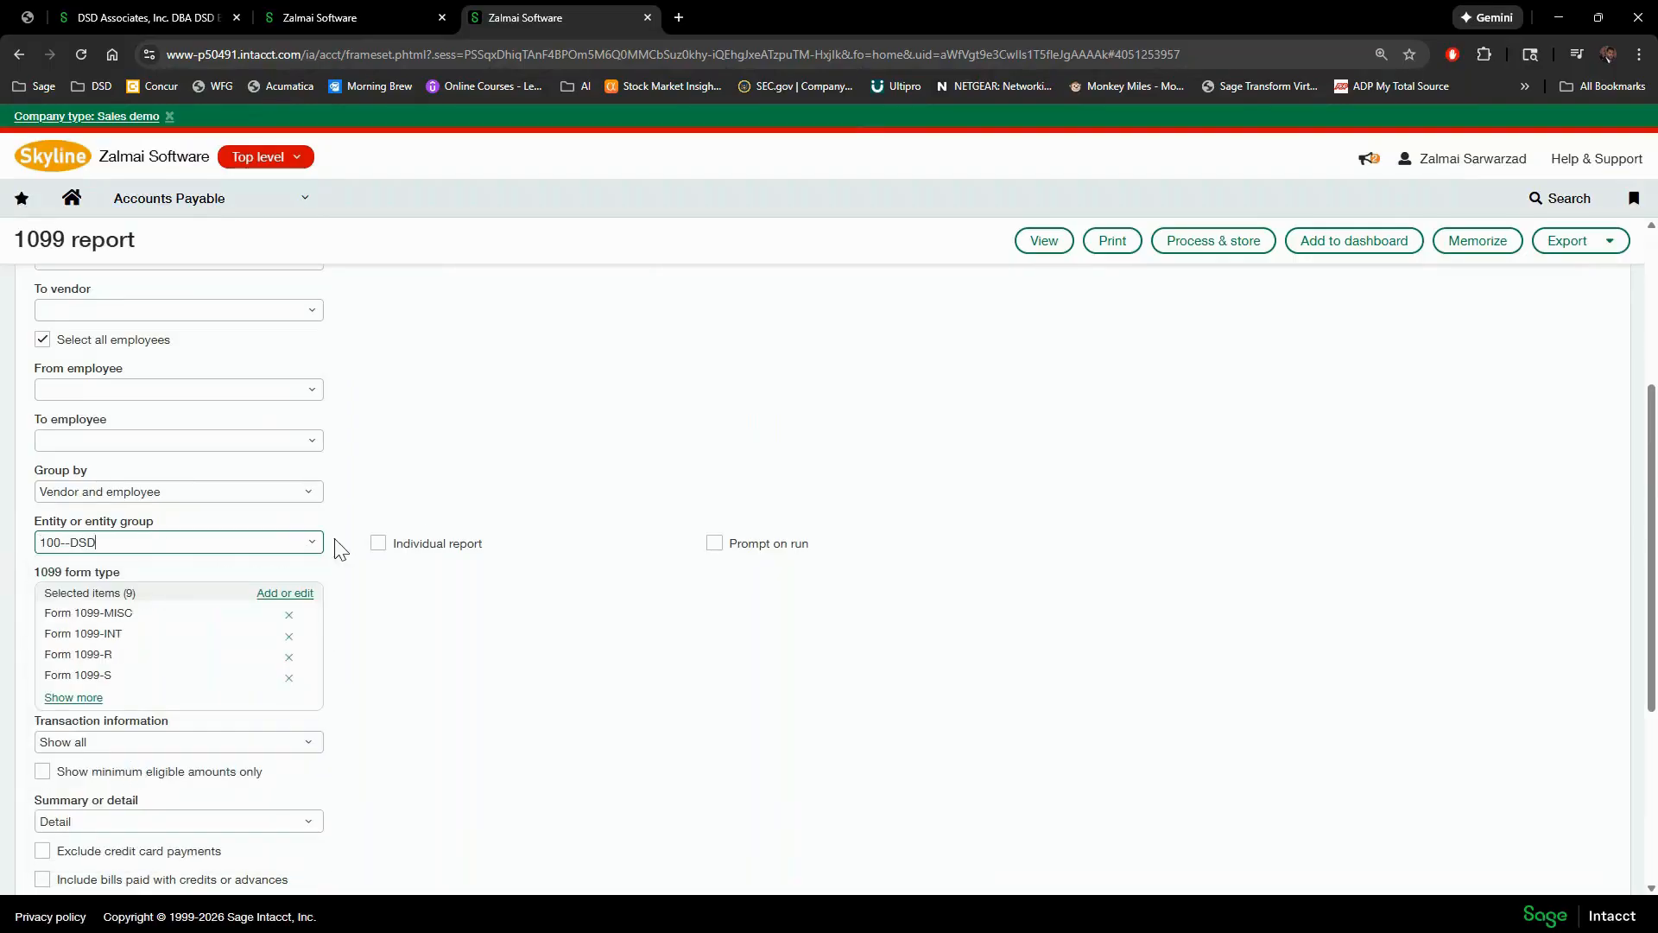
{"action": "left_click", "coordinate": [313, 542]}
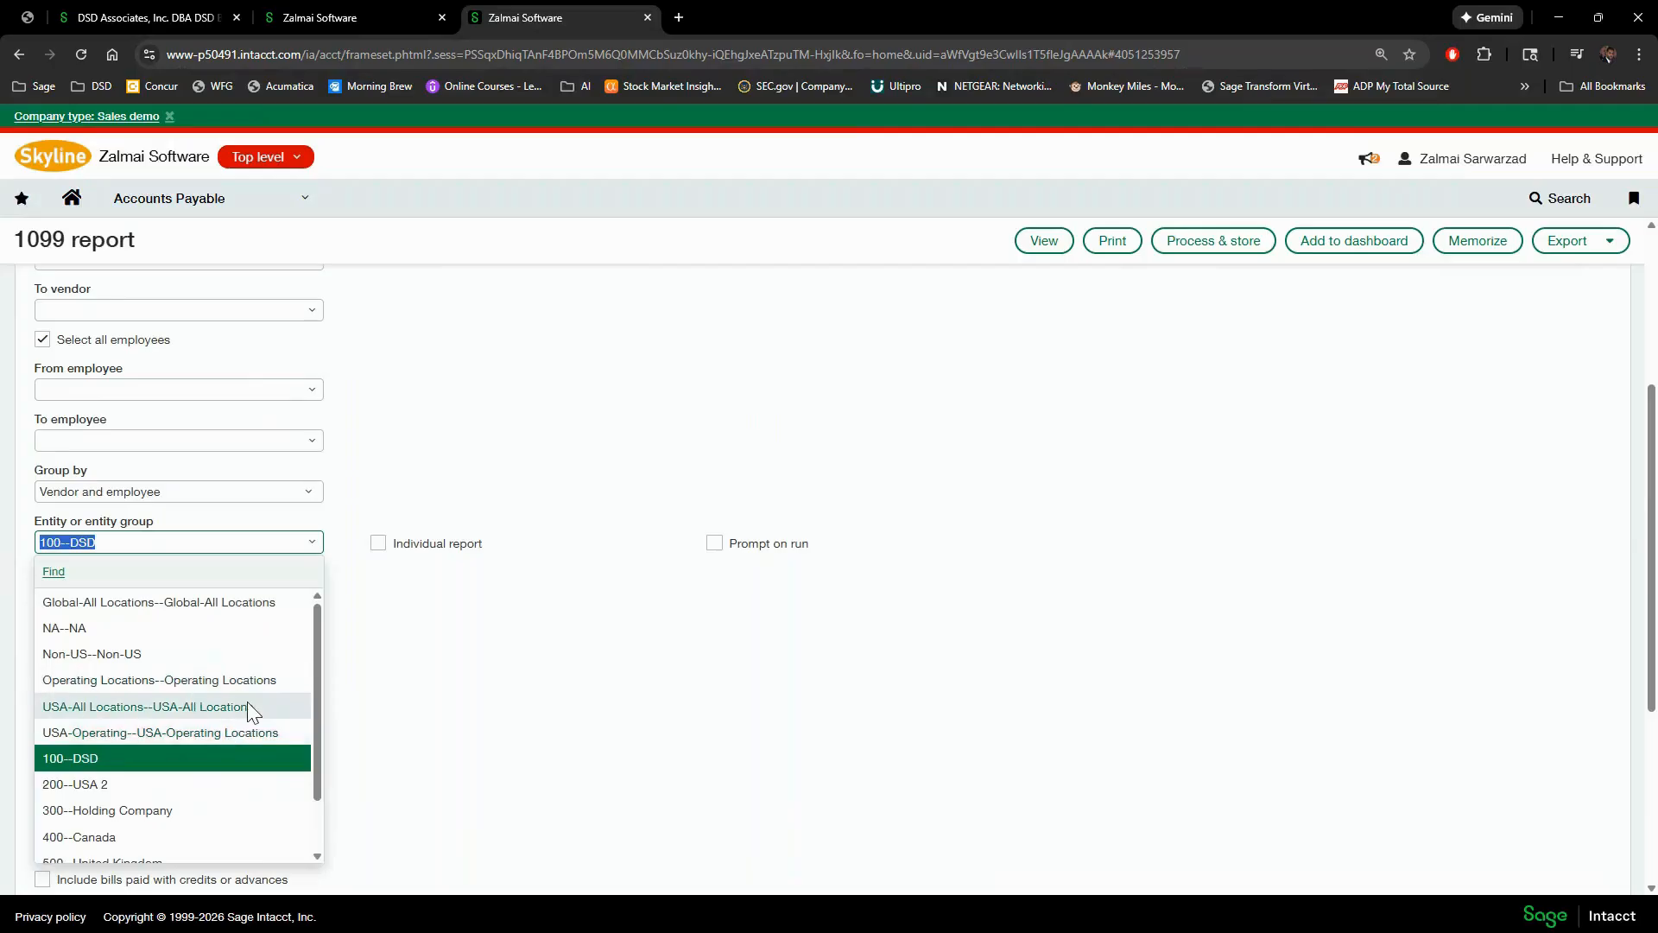
{"action": "scroll", "coordinate": [200, 817], "scroll_direction": "down", "scroll_amount": 1}
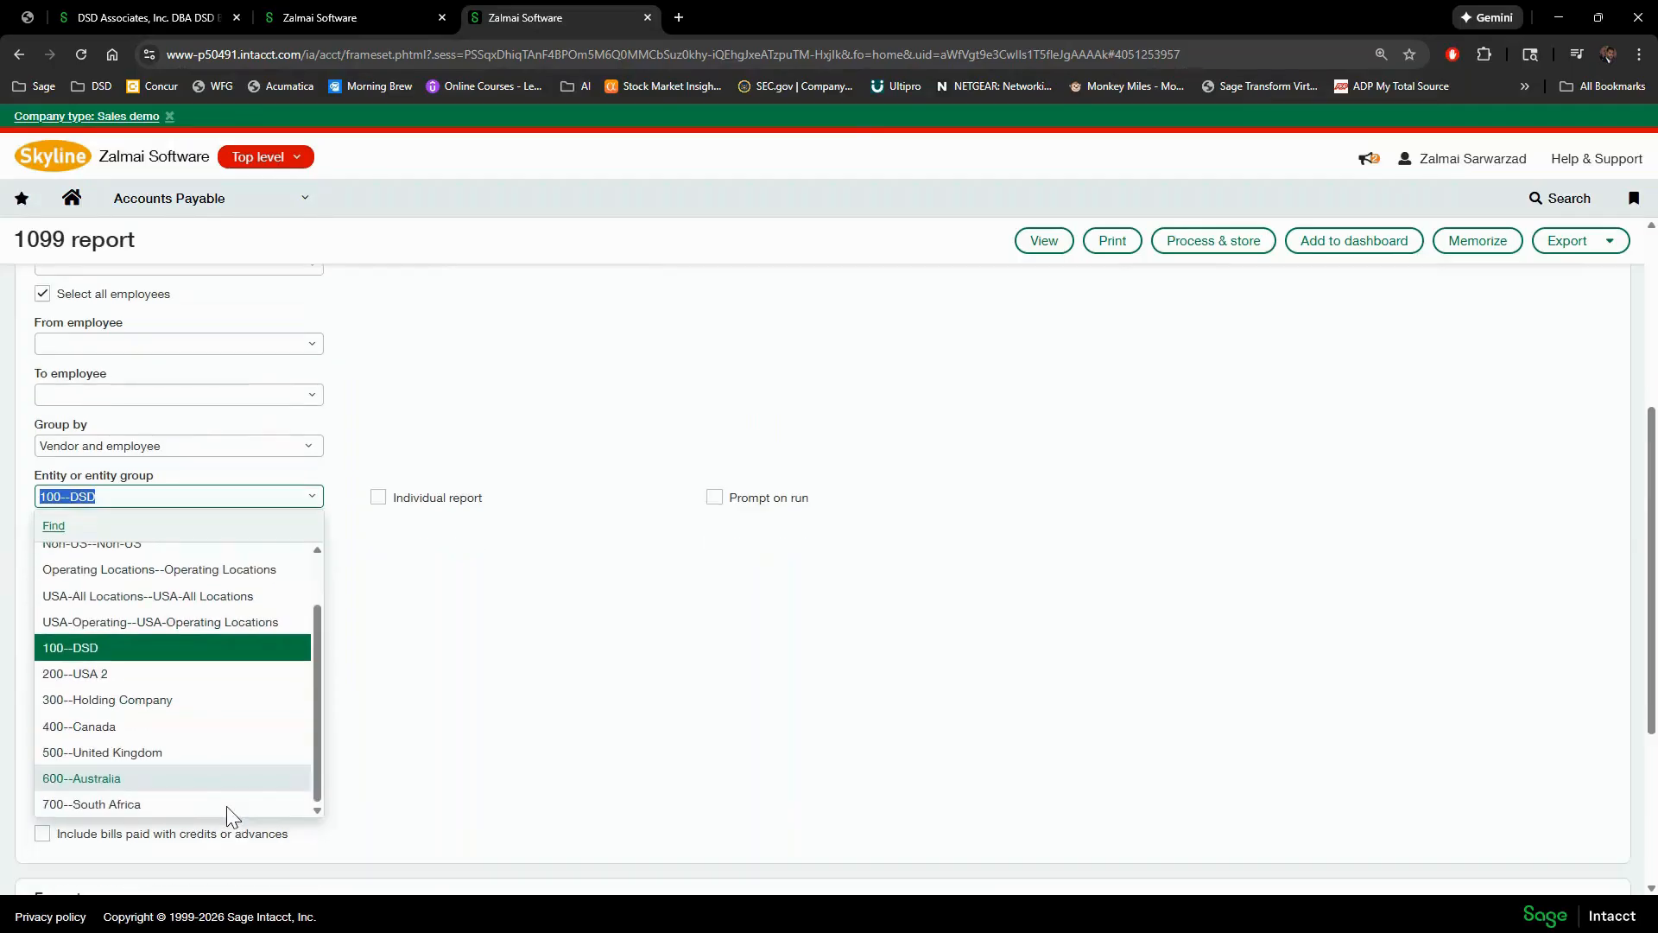
{"action": "scroll", "coordinate": [500, 666], "scroll_direction": "down", "scroll_amount": 1}
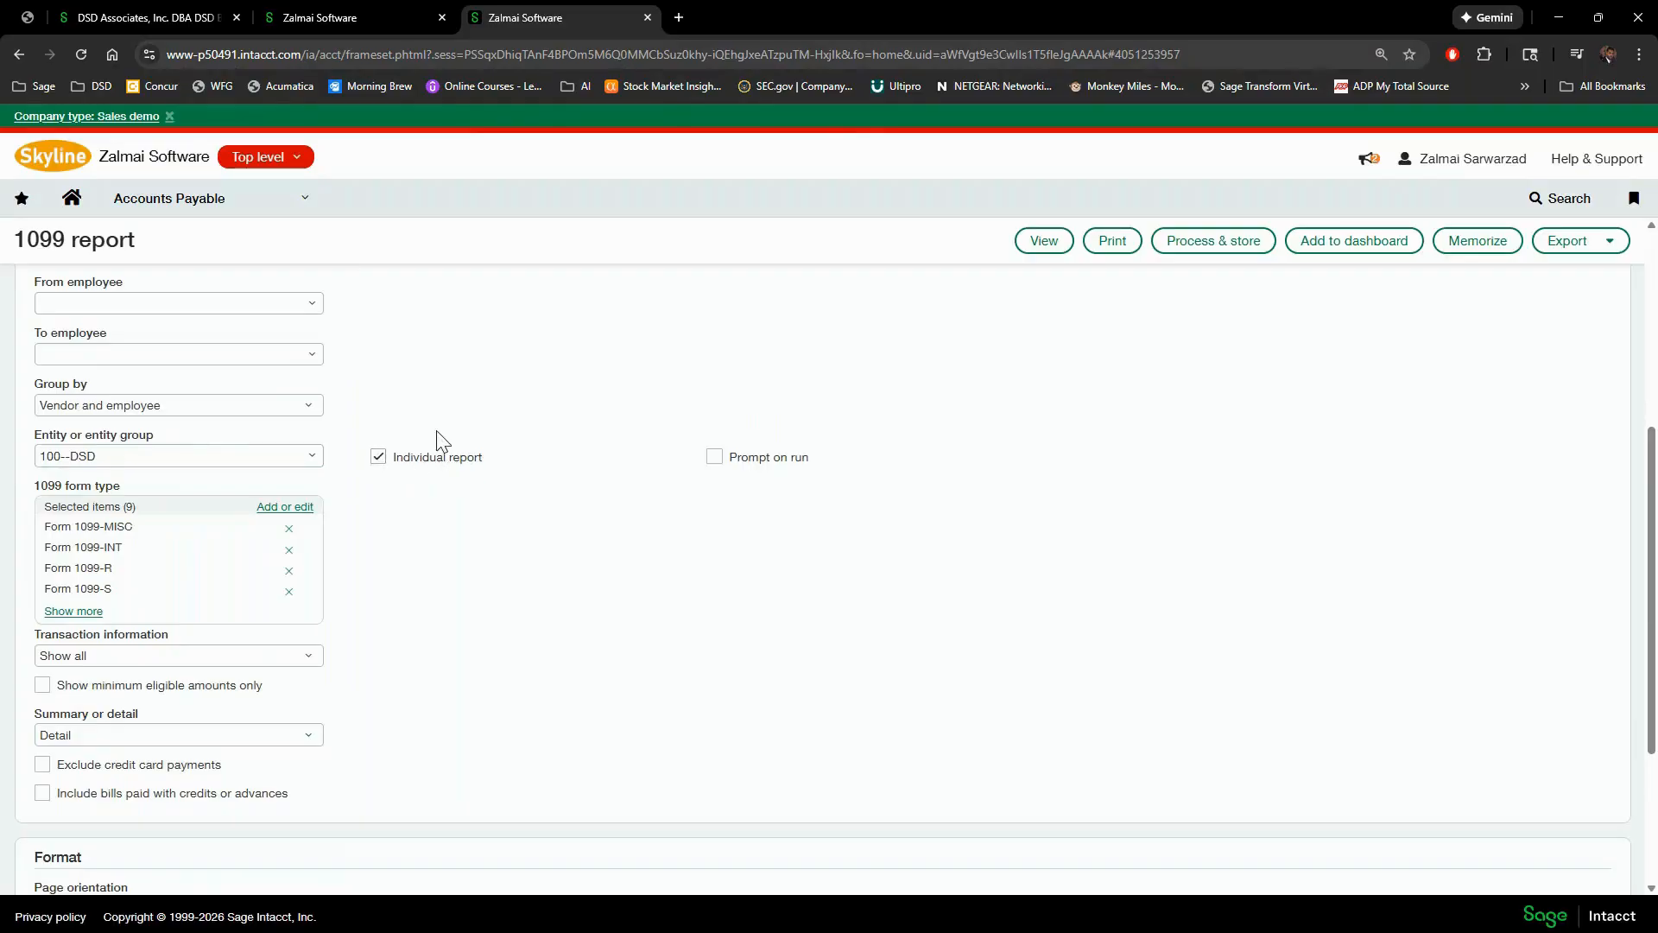
{"action": "left_click", "coordinate": [378, 457]}
{"action": "left_click", "coordinate": [1039, 242]}
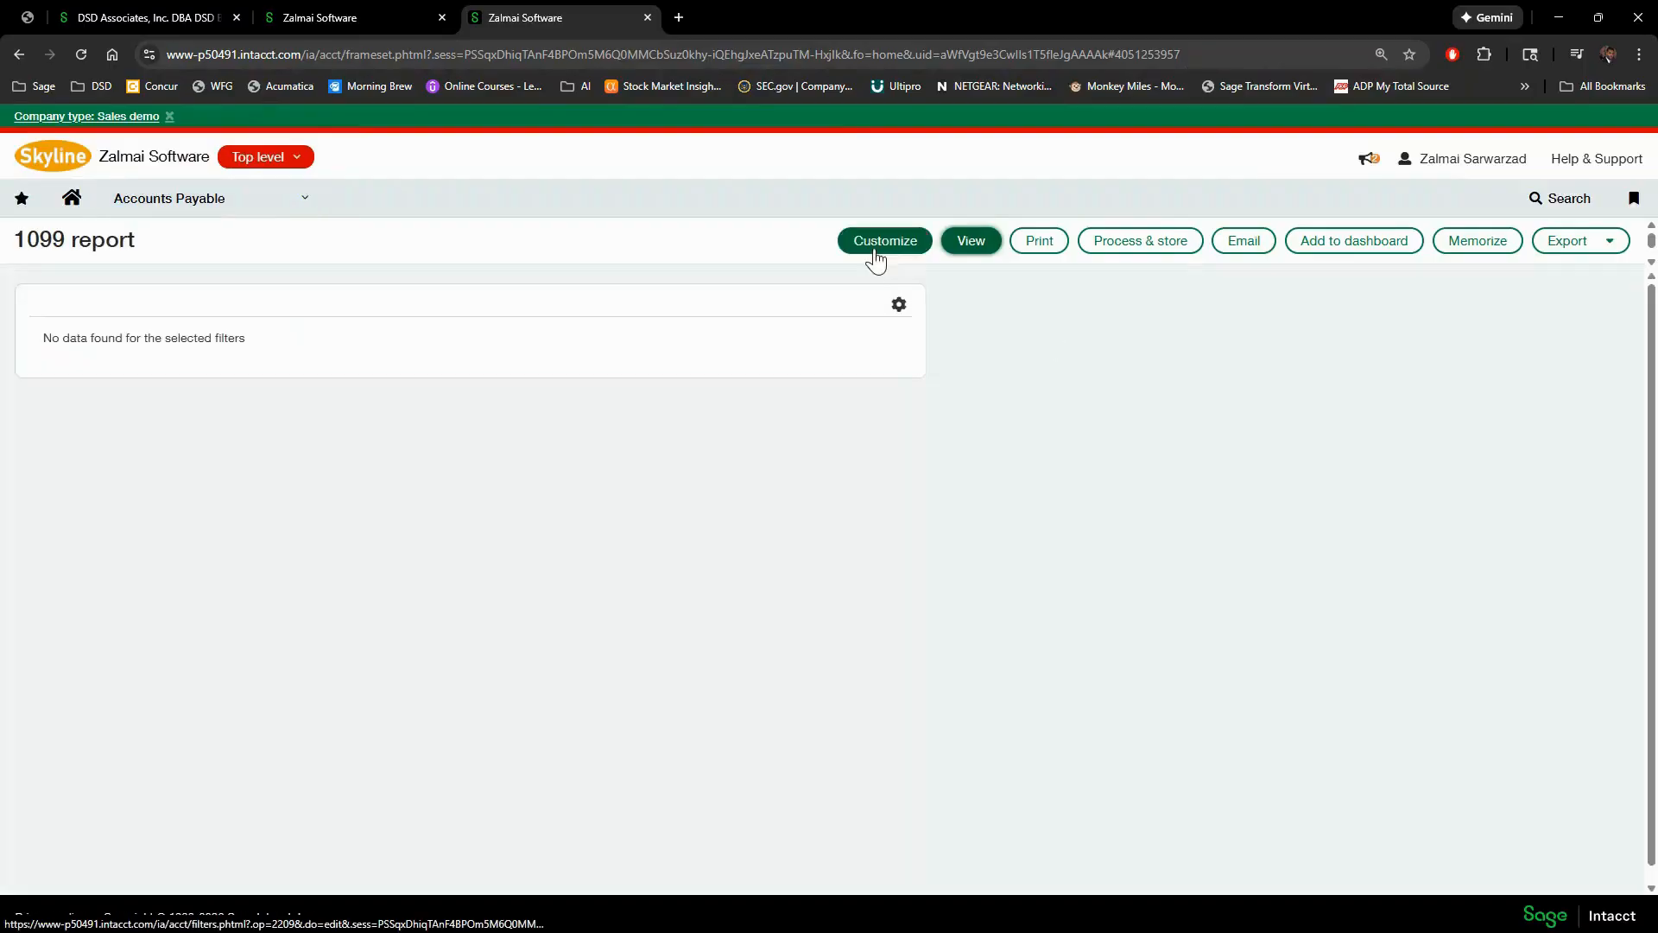
- Change the as-of date to 01/14/2020 and view the 1099 report again
{"action": "left_click", "coordinate": [882, 242]}
{"action": "left_click", "coordinate": [642, 350]}
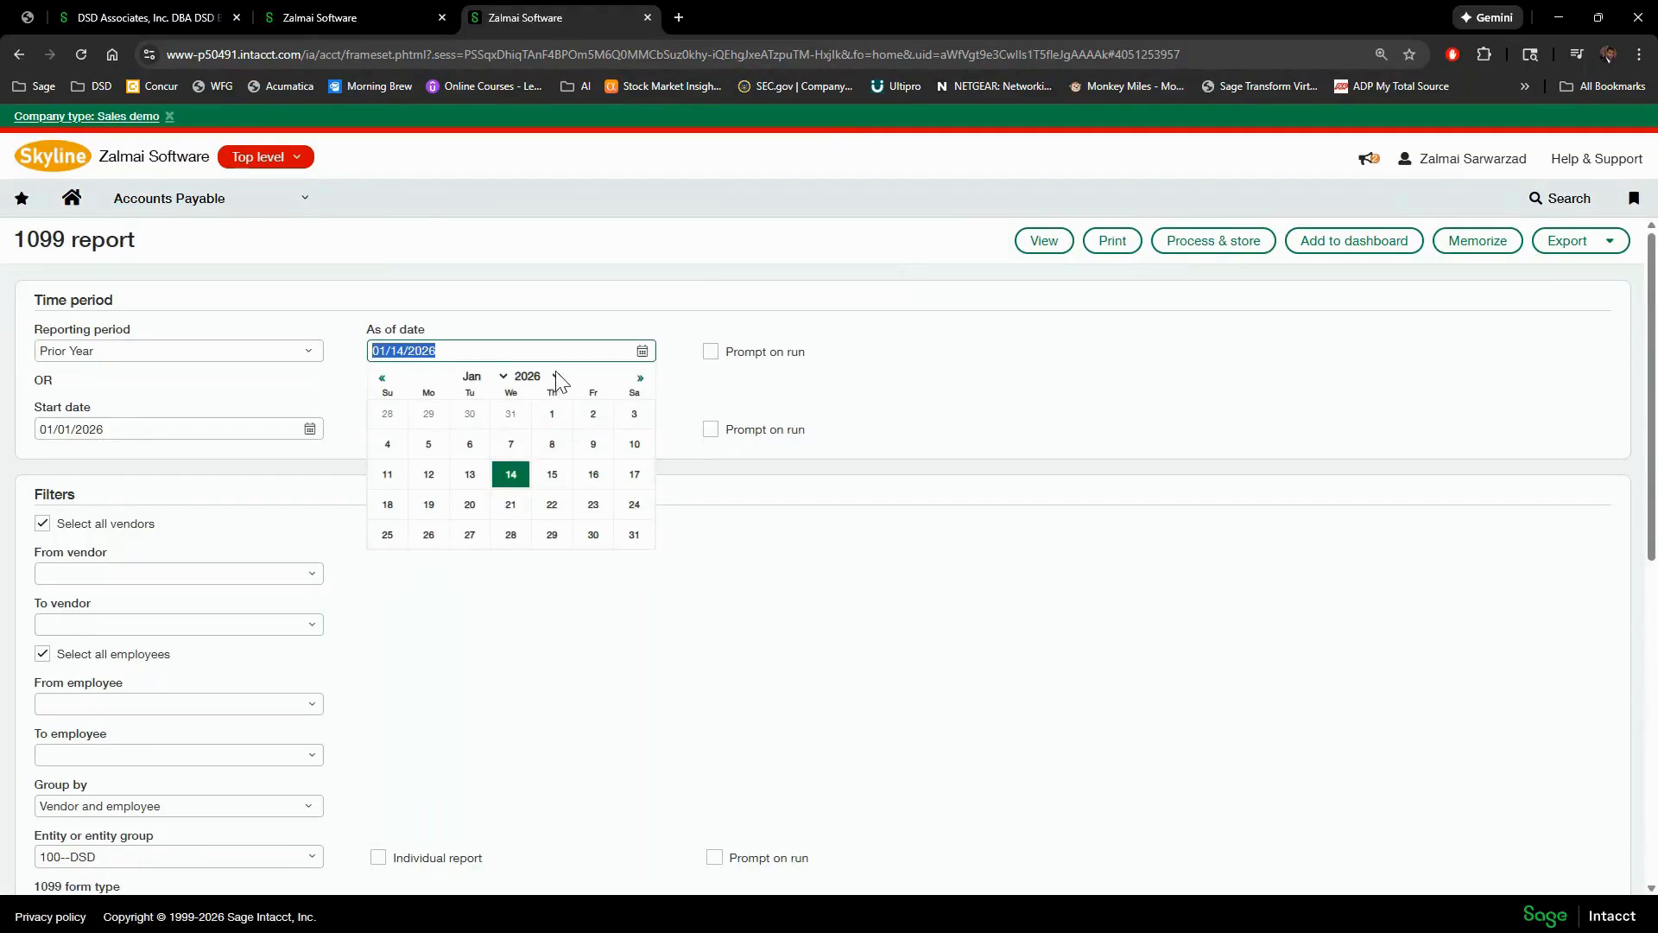
{"action": "left_click", "coordinate": [557, 375]}
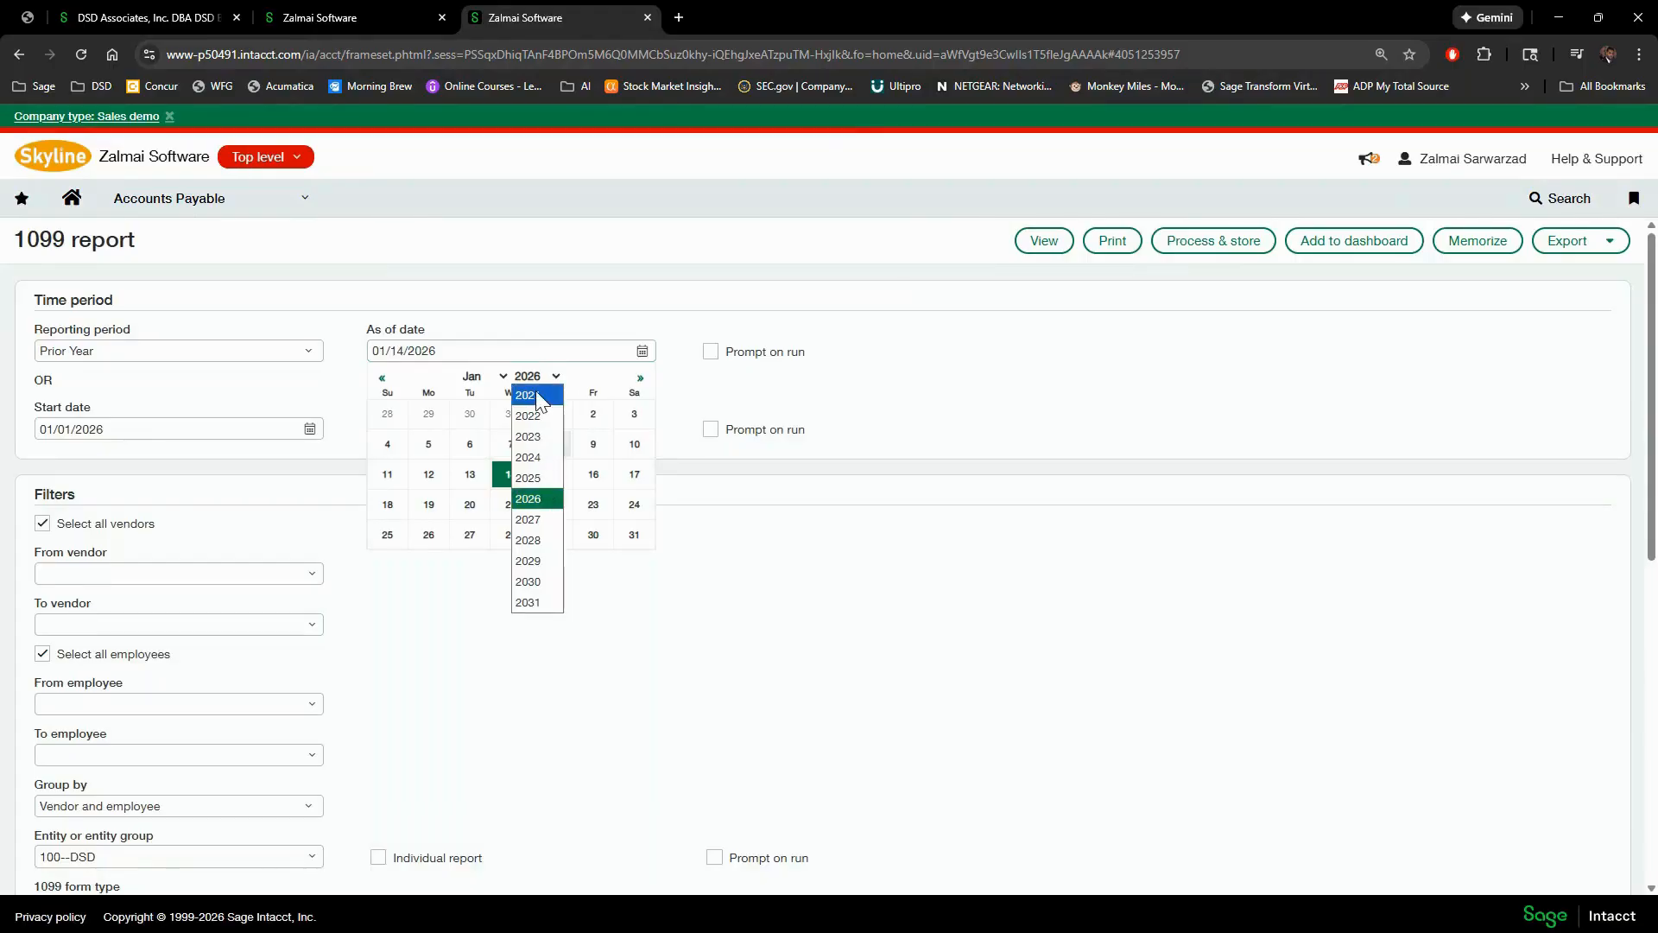
{"action": "left_click", "coordinate": [458, 350]}
{"action": "left_click", "coordinate": [458, 350]}
{"action": "left_click_drag", "start_coordinate": [428, 350], "coordinate": [446, 350]}
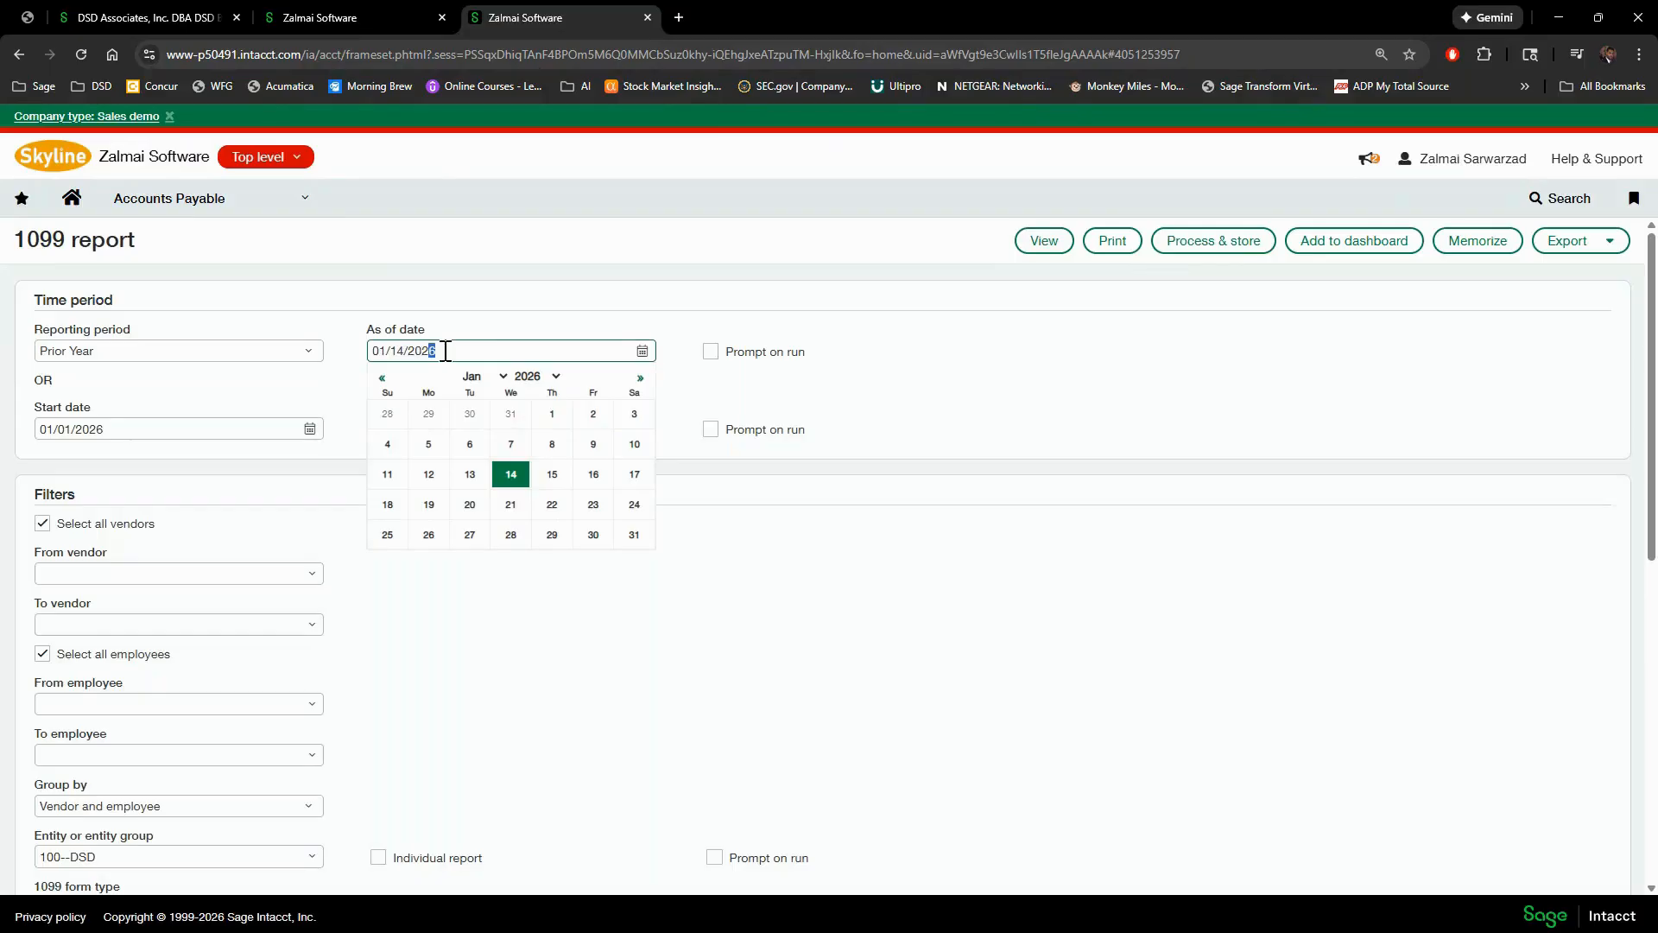
{"action": "type", "text": "0"}
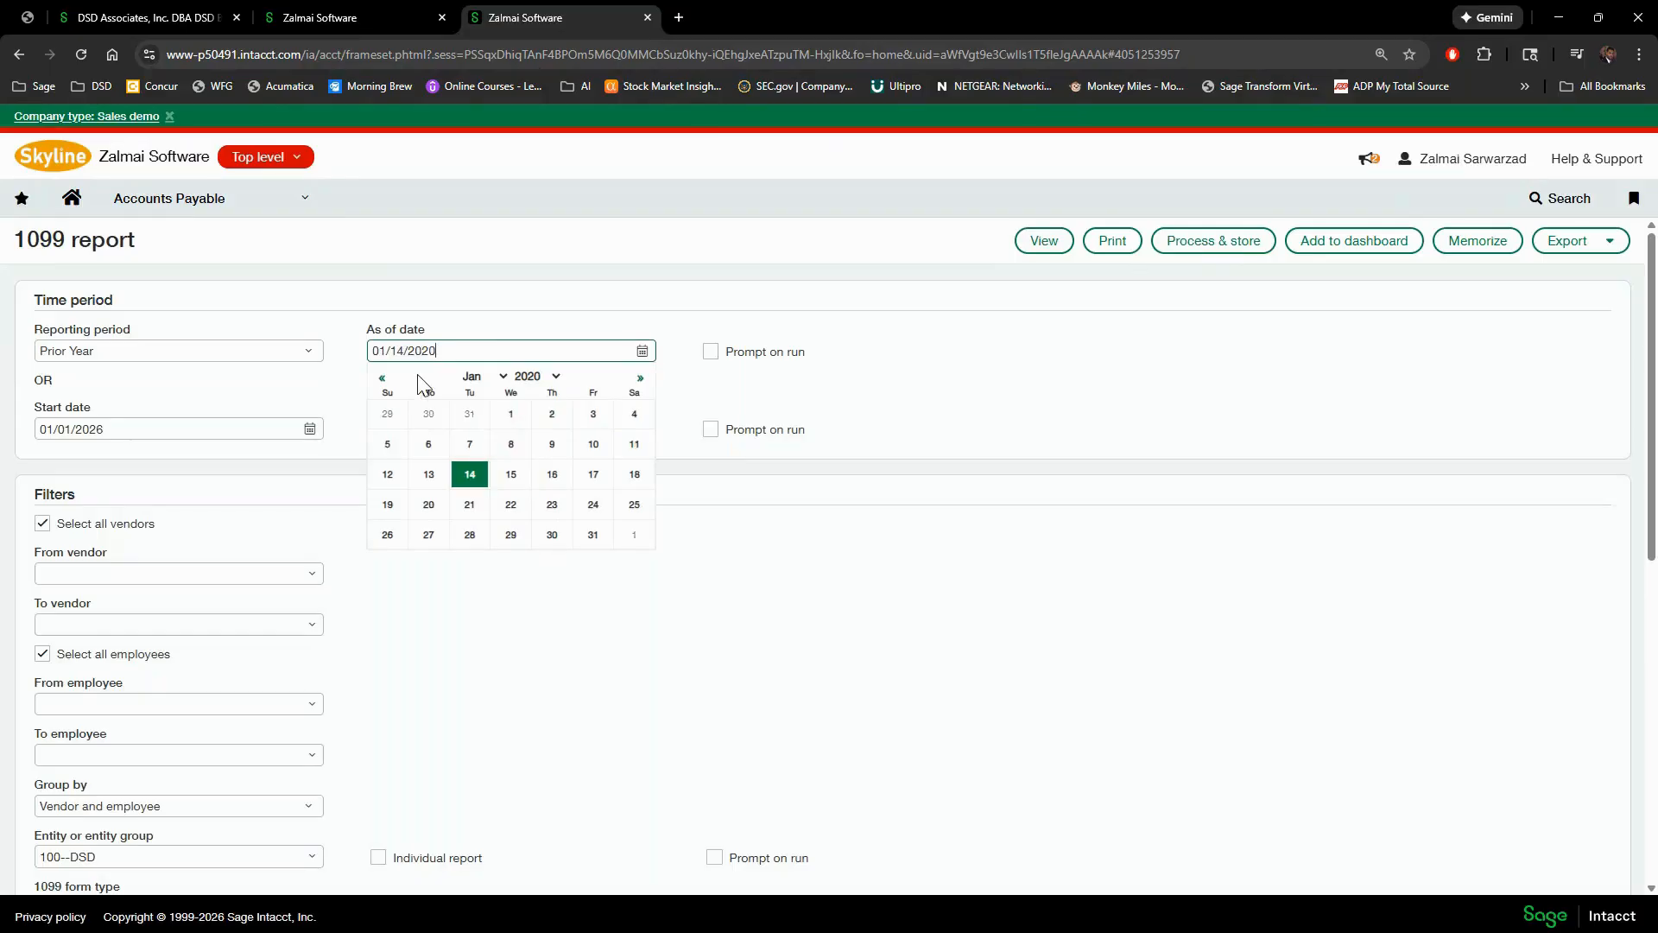
{"action": "left_click", "coordinate": [500, 329]}
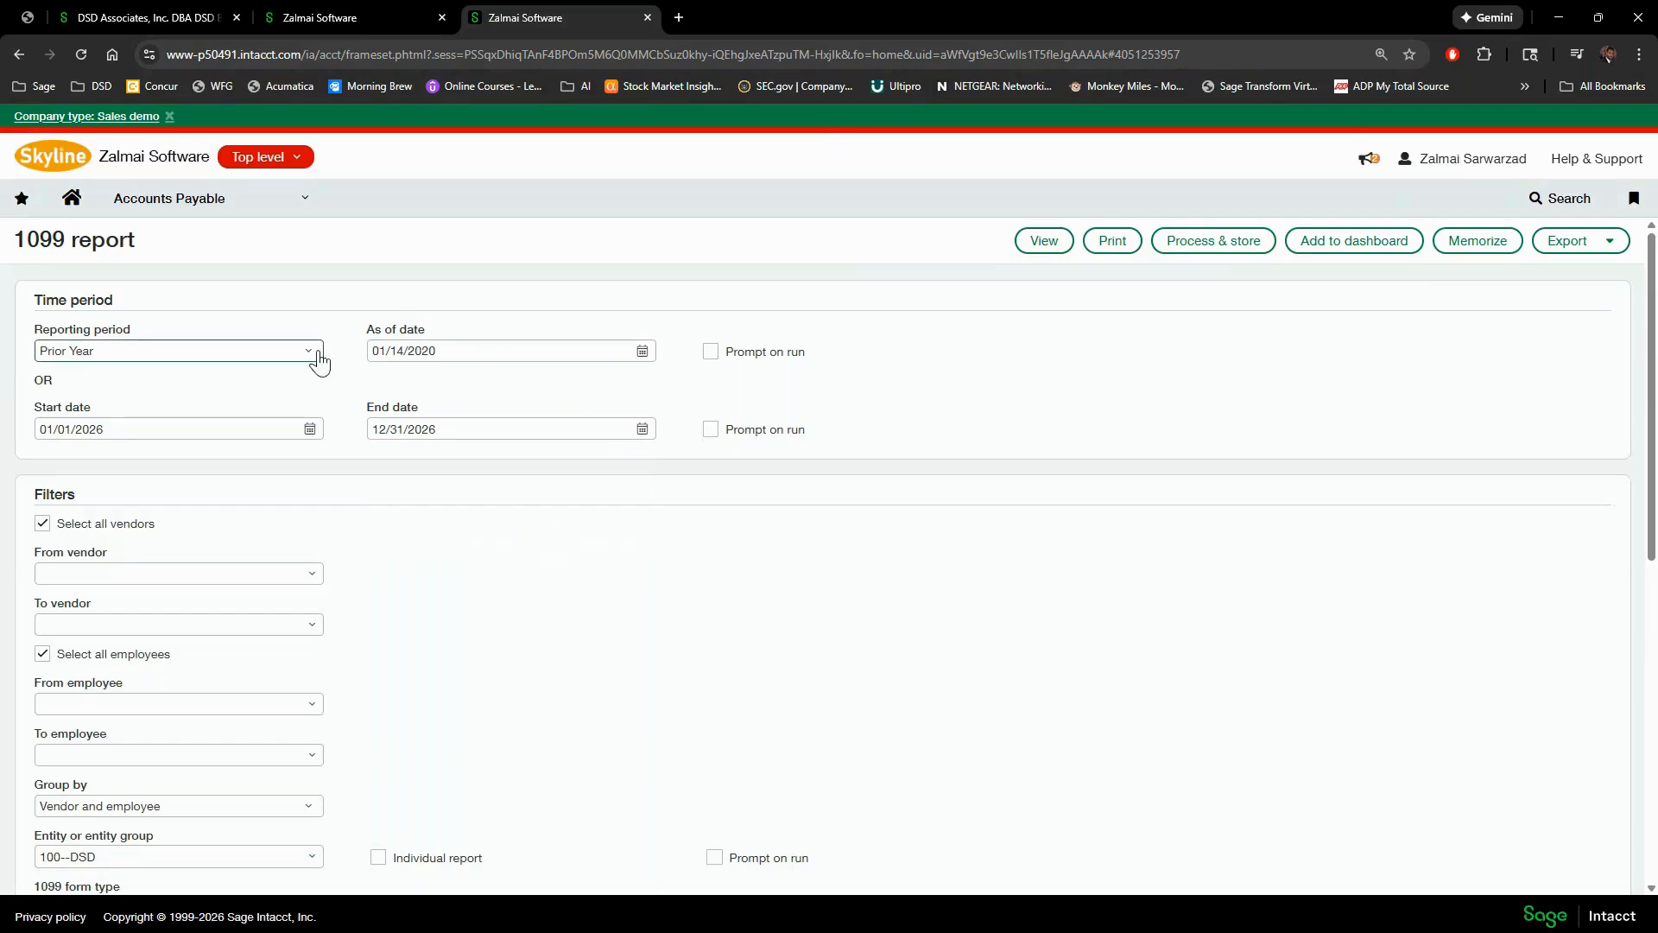
{"action": "left_click", "coordinate": [1044, 241]}
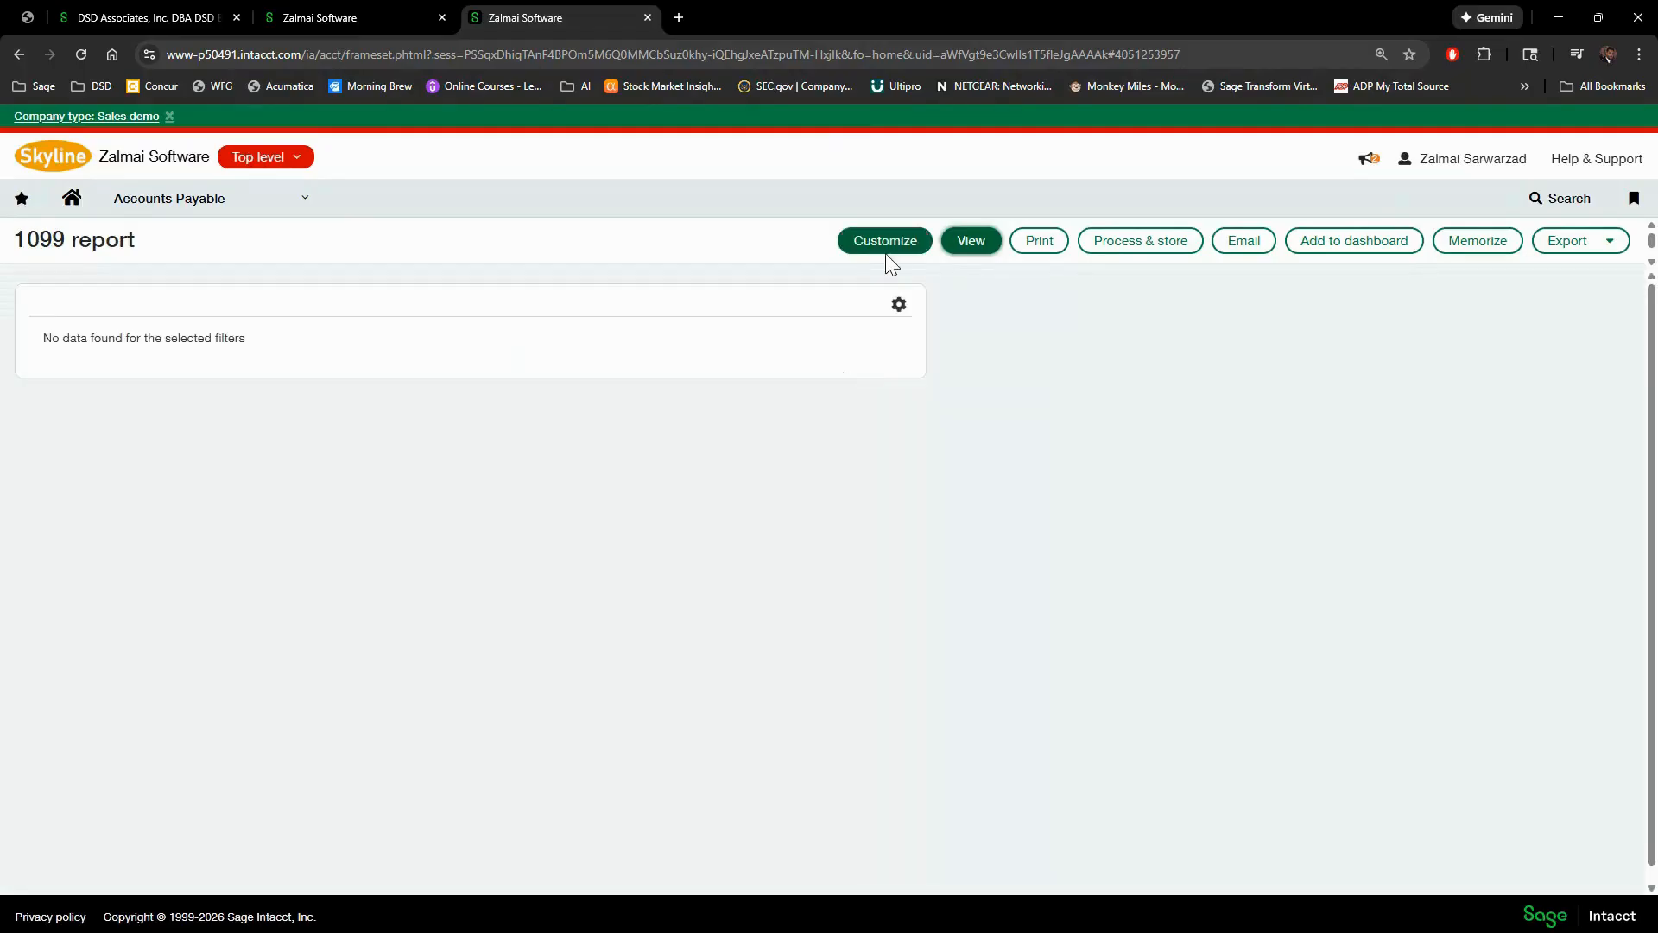
- Run the 1099 report for USA-All Locations, which fails with a federal ID error
{"action": "left_click", "coordinate": [887, 245]}
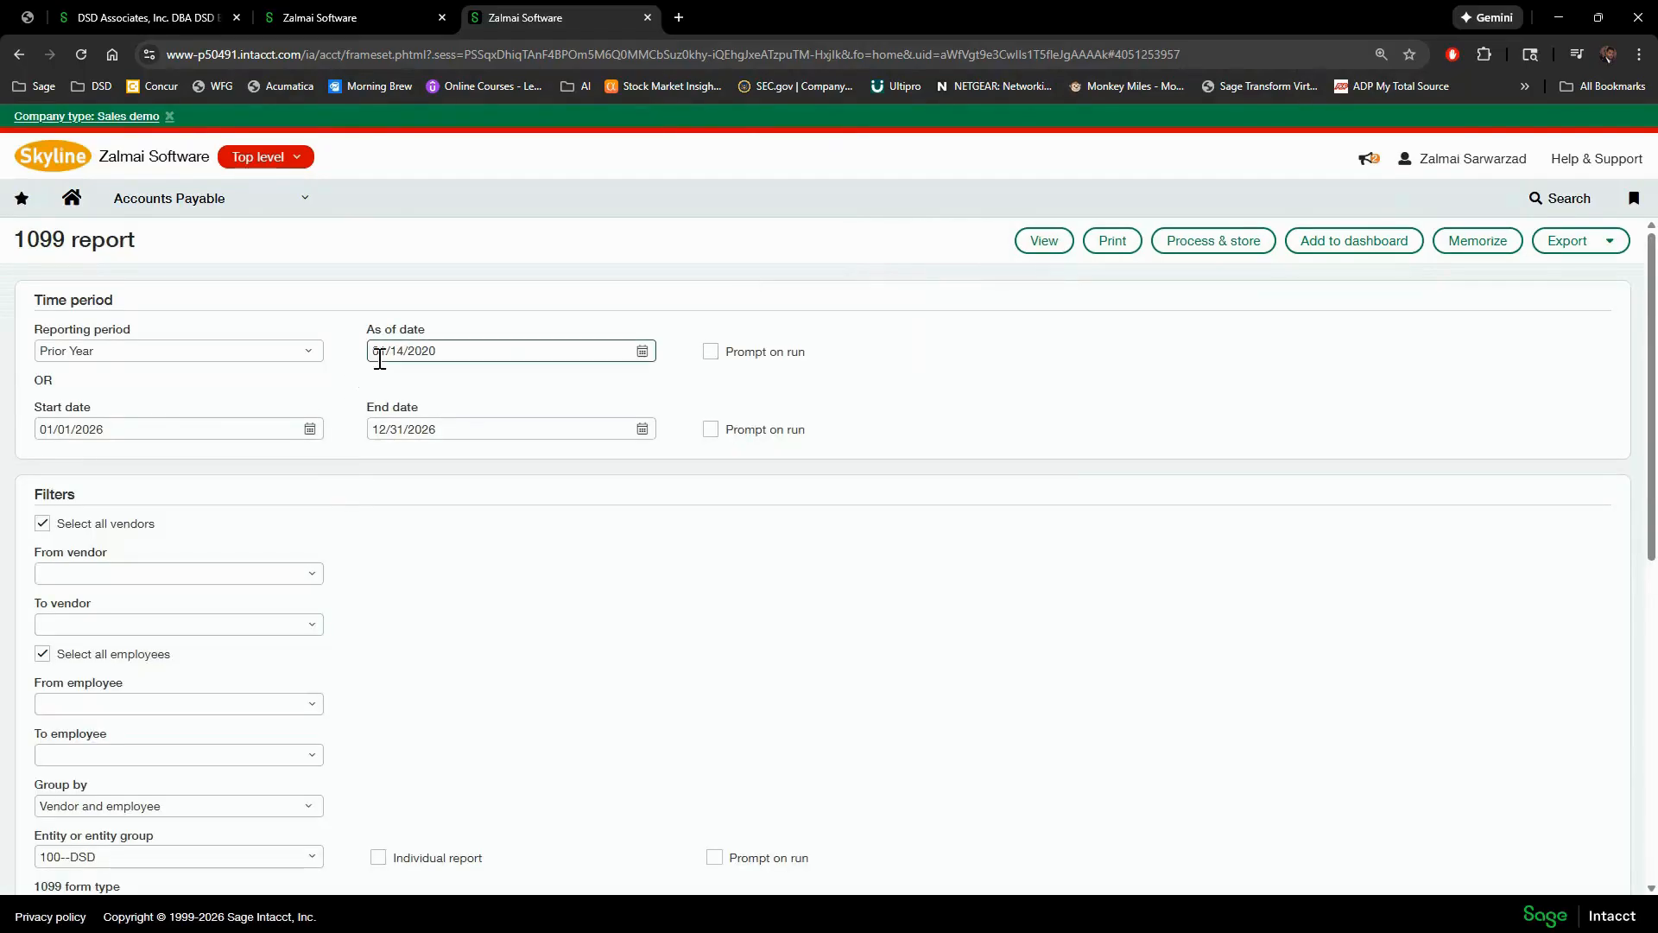
{"action": "scroll", "coordinate": [350, 447], "scroll_direction": "down", "scroll_amount": 5}
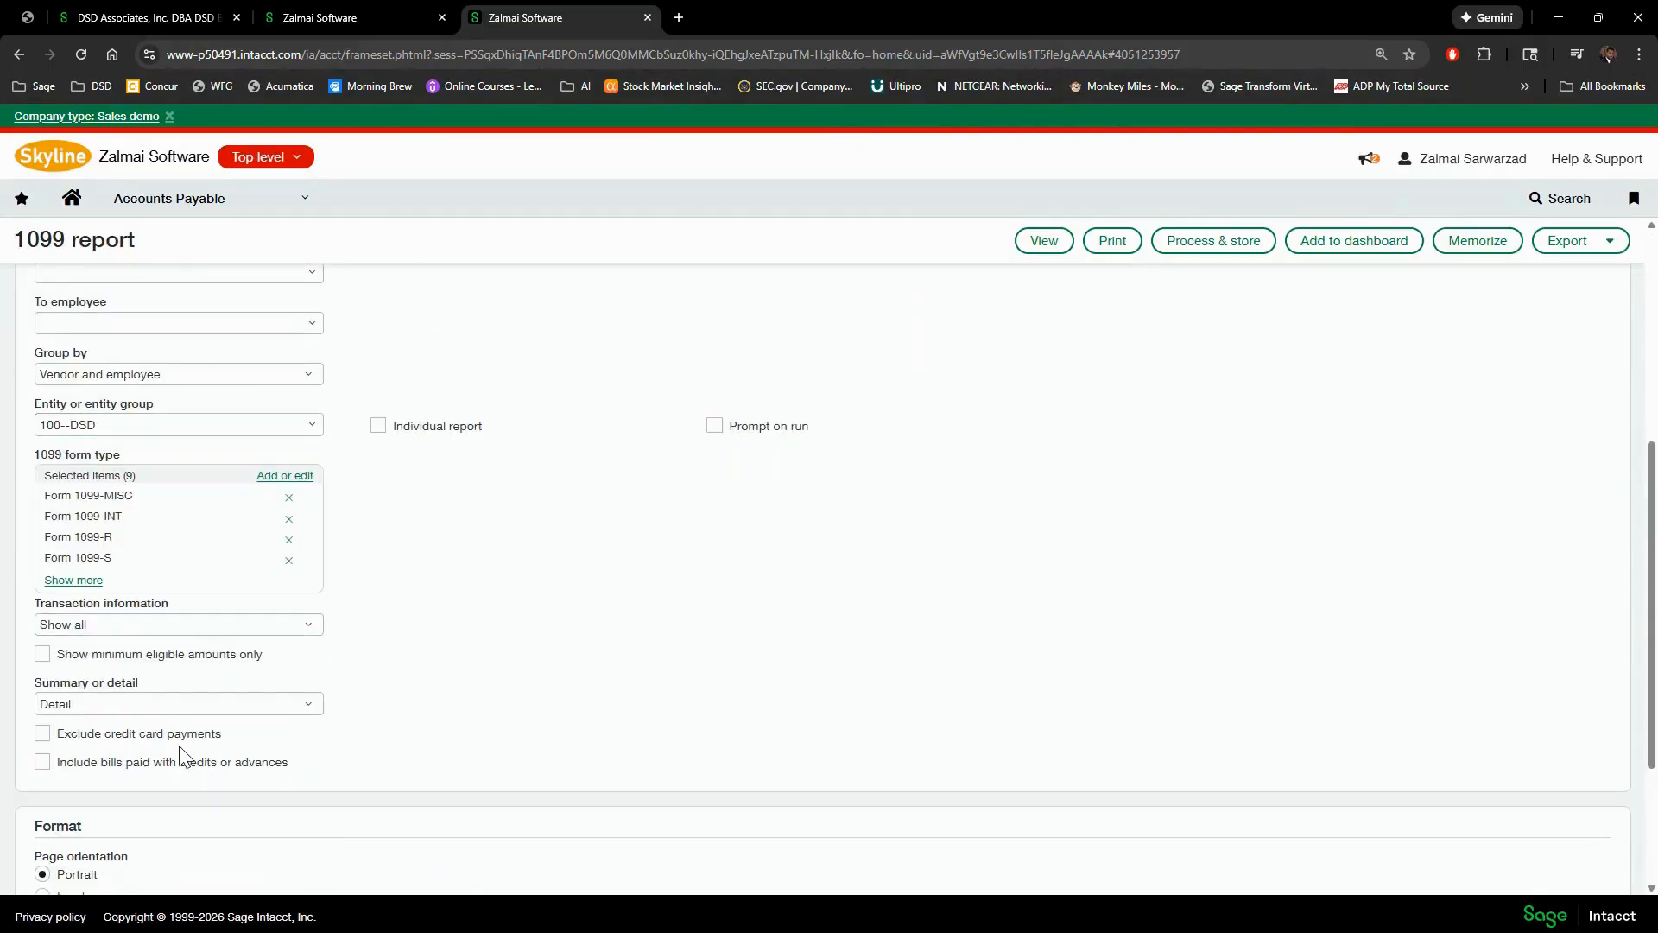
{"action": "scroll", "coordinate": [357, 558], "scroll_direction": "up", "scroll_amount": 1}
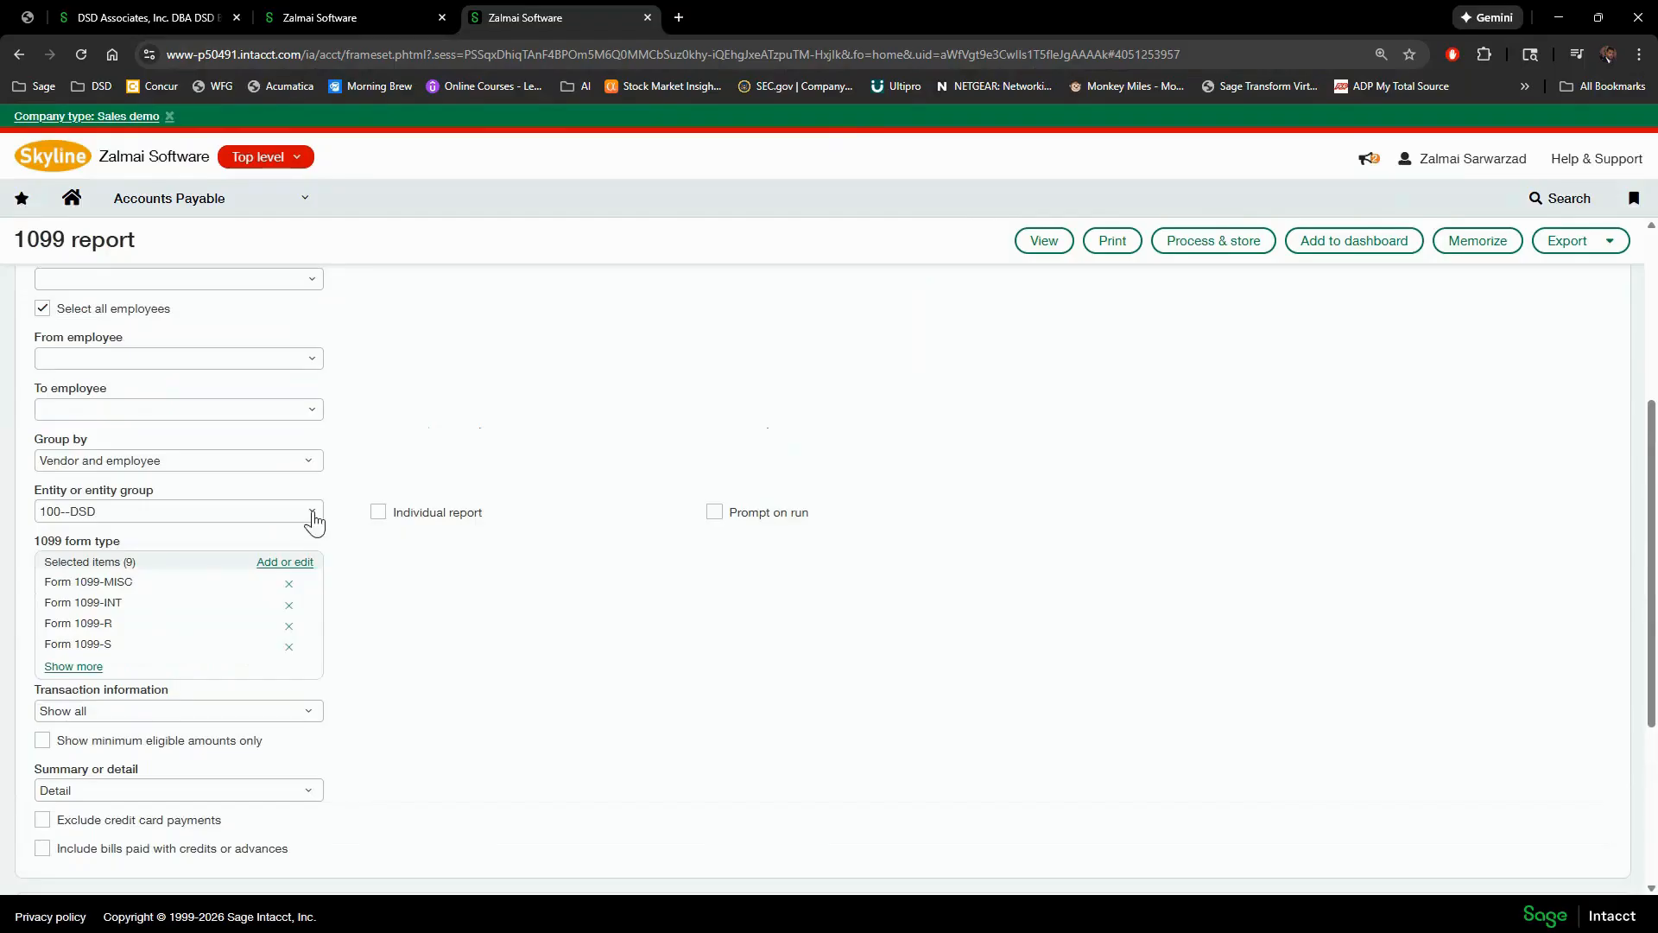
{"action": "left_click", "coordinate": [312, 513]}
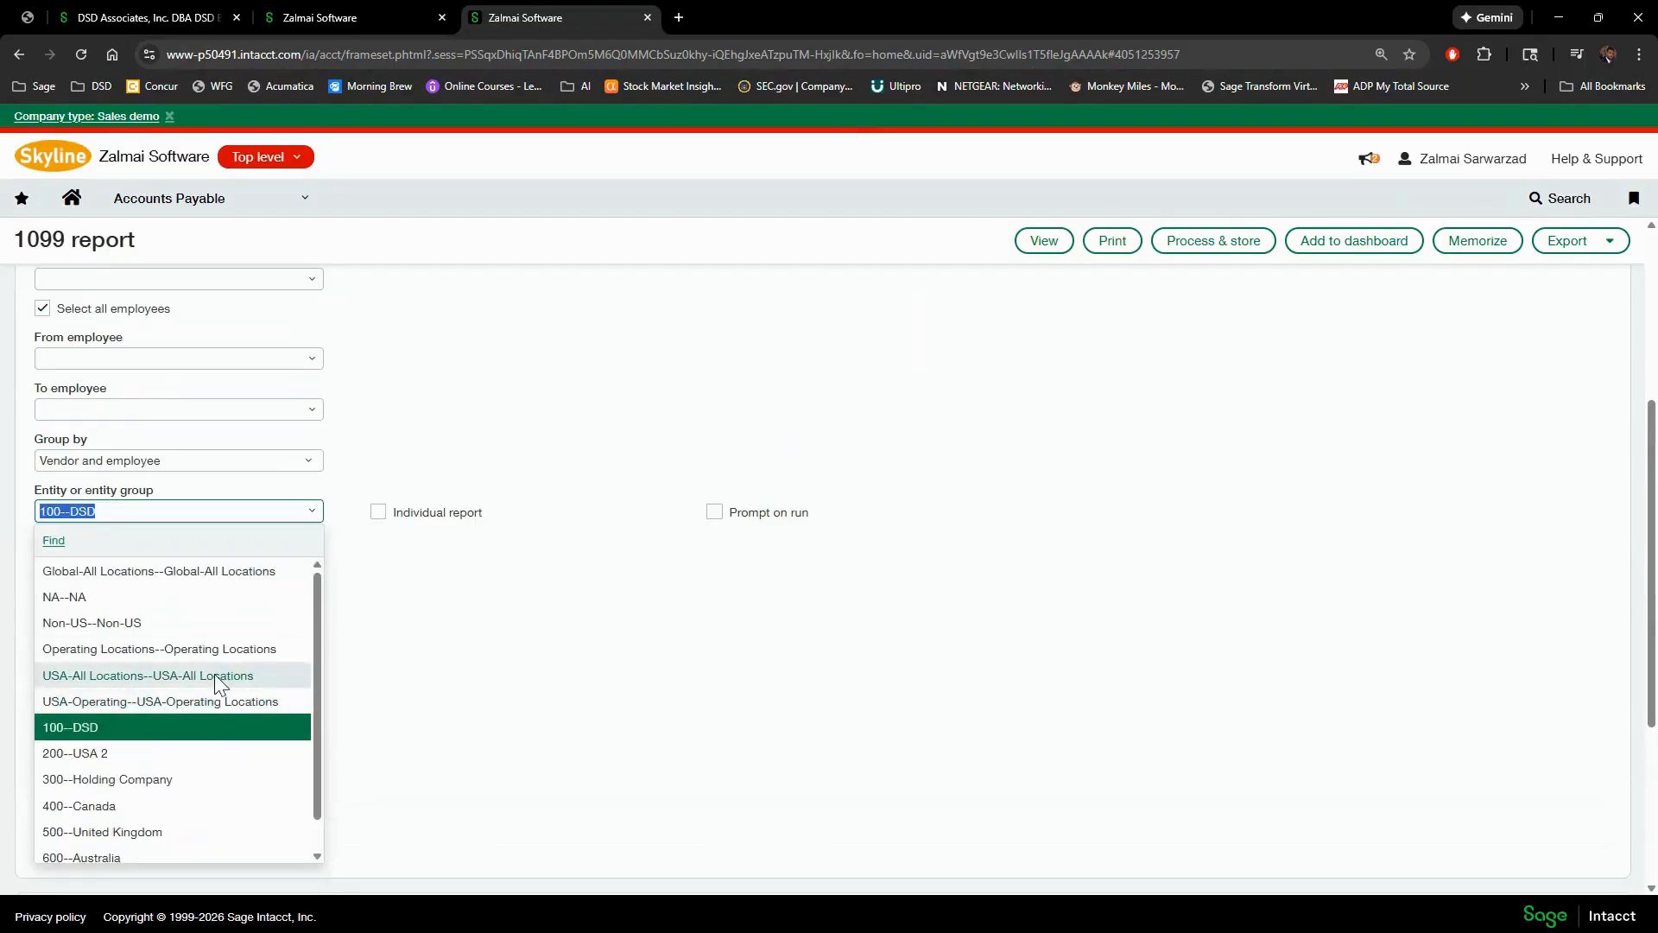
{"action": "left_click", "coordinate": [215, 674]}
{"action": "left_click", "coordinate": [1045, 242]}
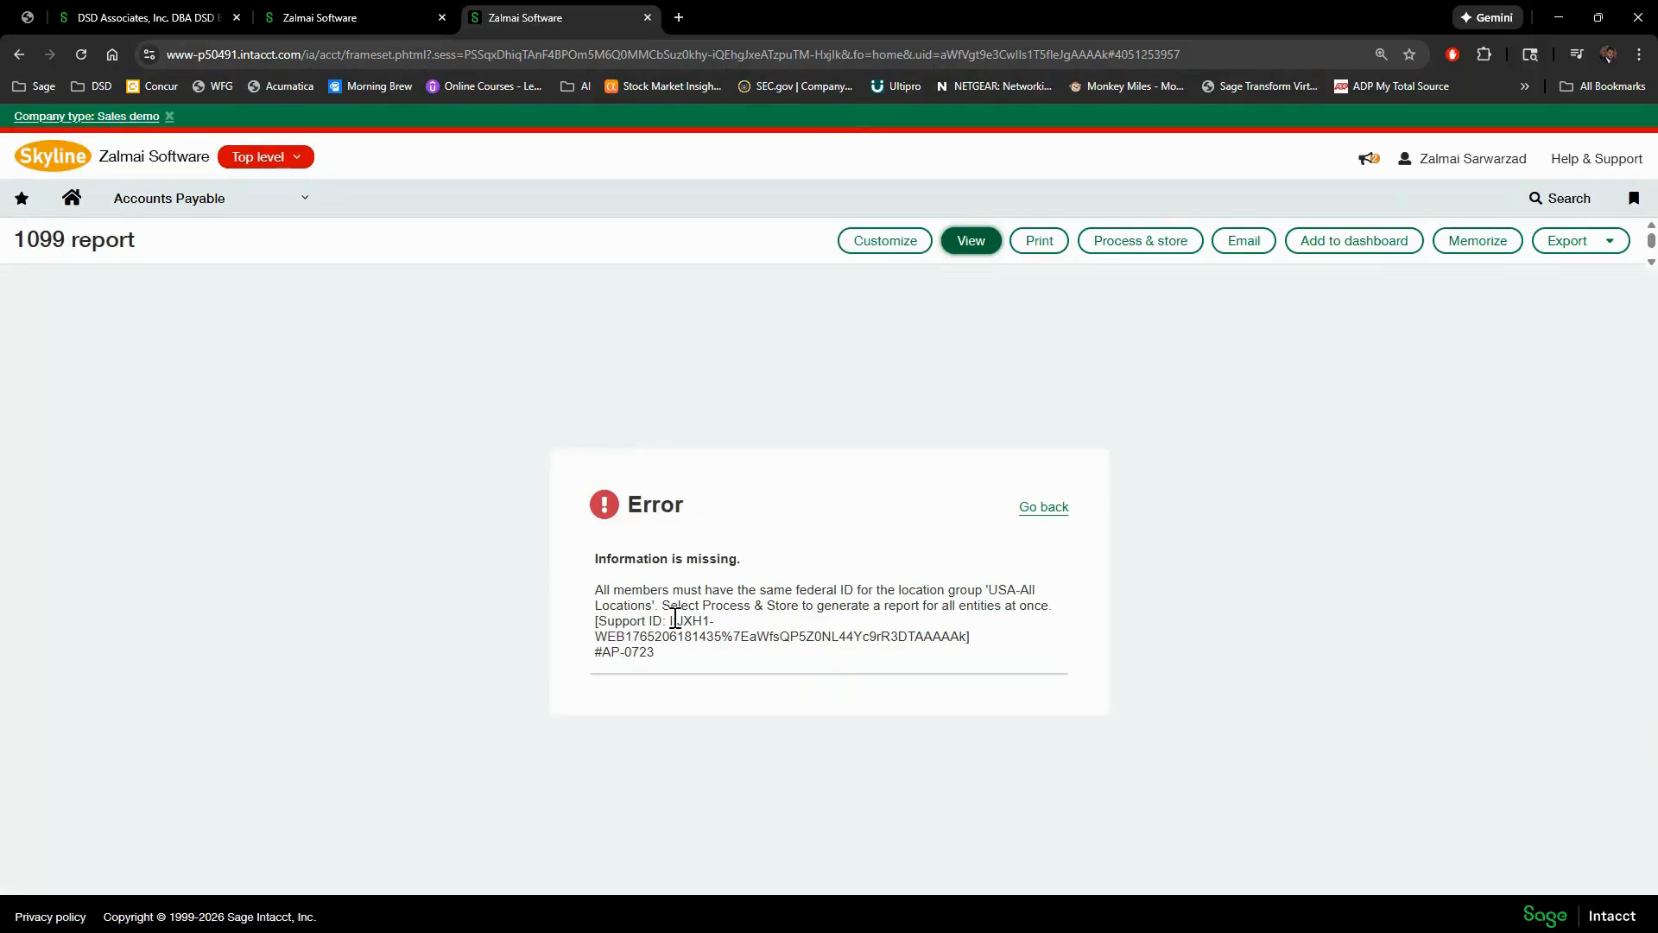
- Go back, switch the entity to 200--USA 2, and view the report again
{"action": "left_click", "coordinate": [1037, 512]}
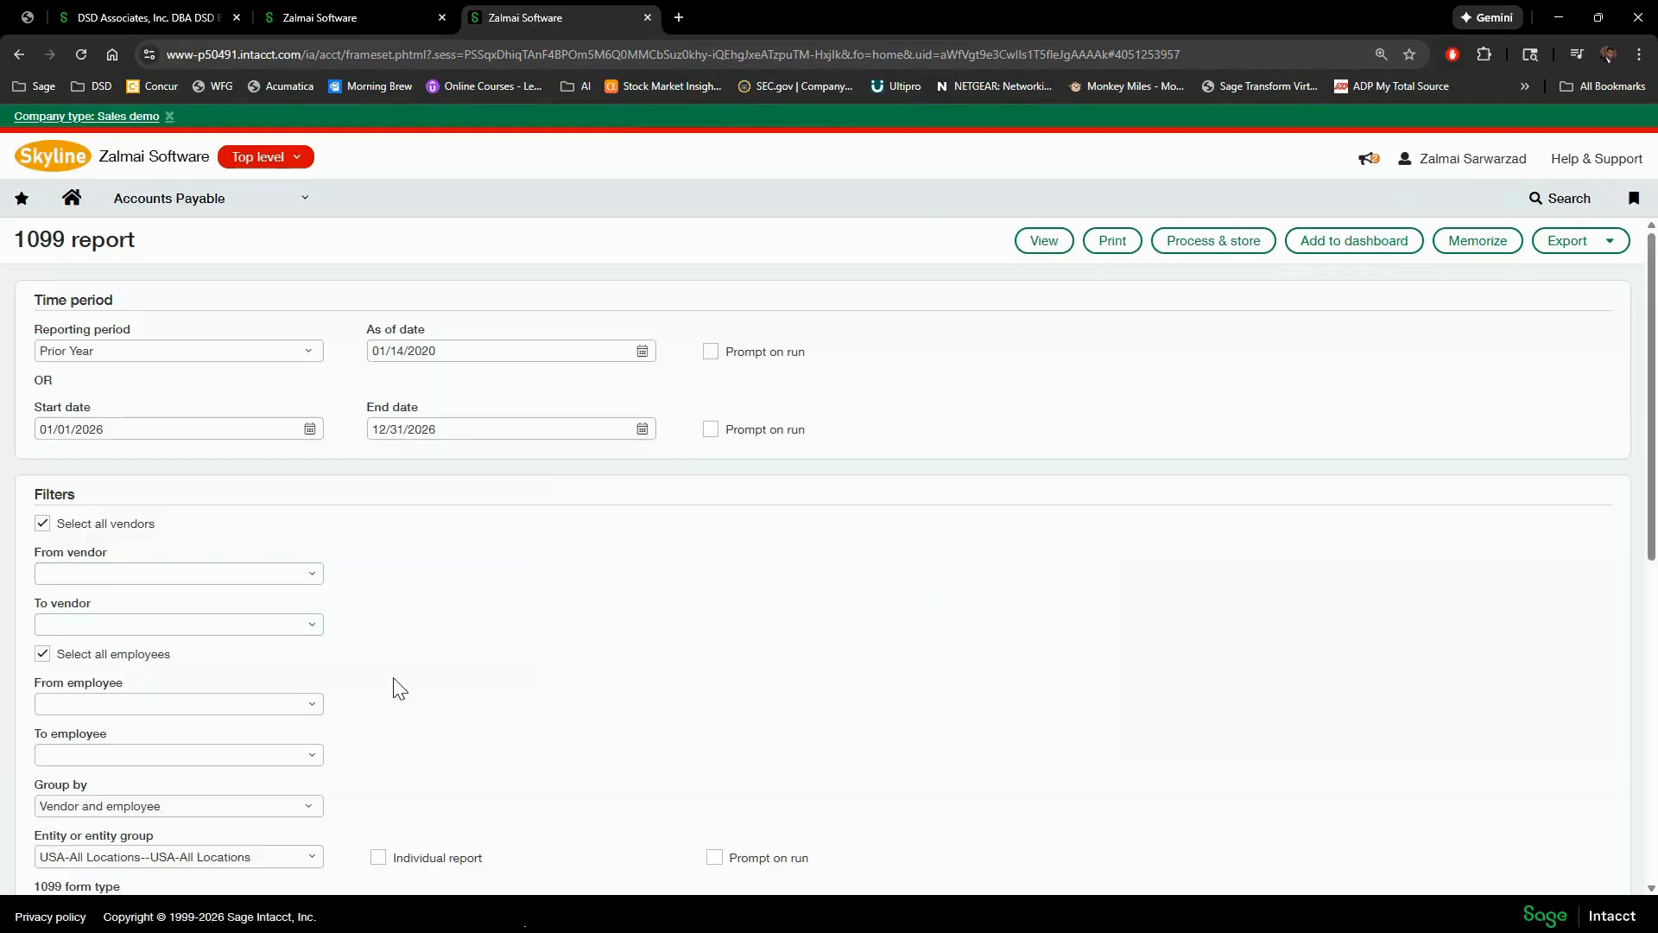
{"action": "scroll", "coordinate": [399, 688], "scroll_direction": "down", "scroll_amount": 4}
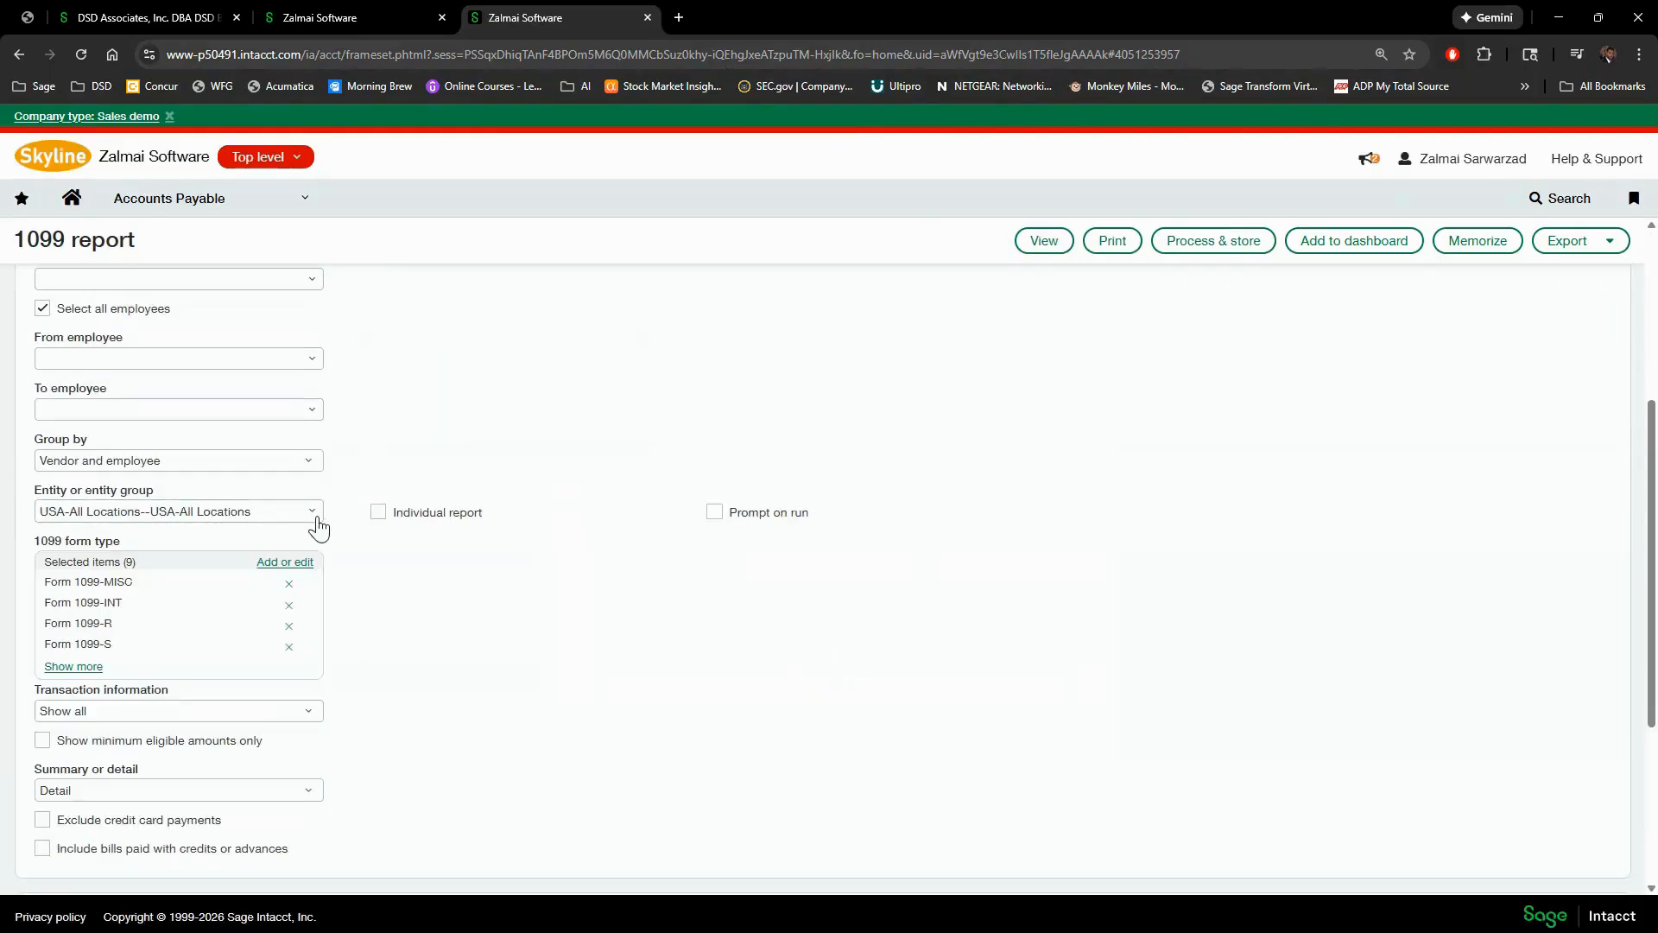
{"action": "left_click", "coordinate": [317, 518]}
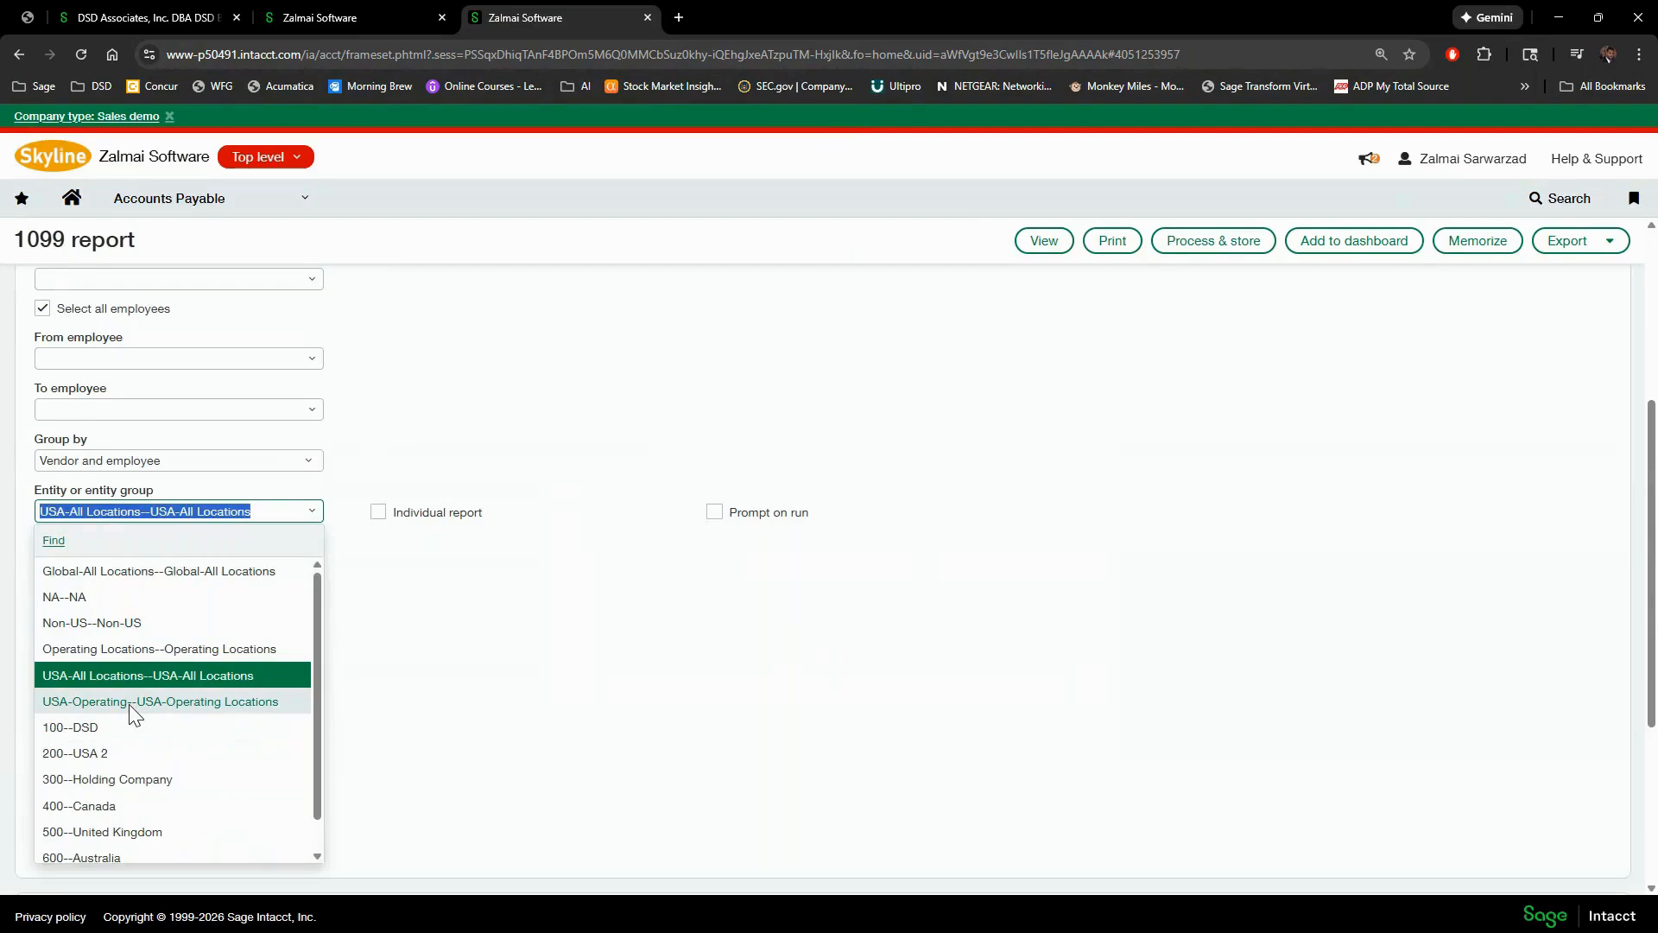
{"action": "left_click", "coordinate": [121, 753]}
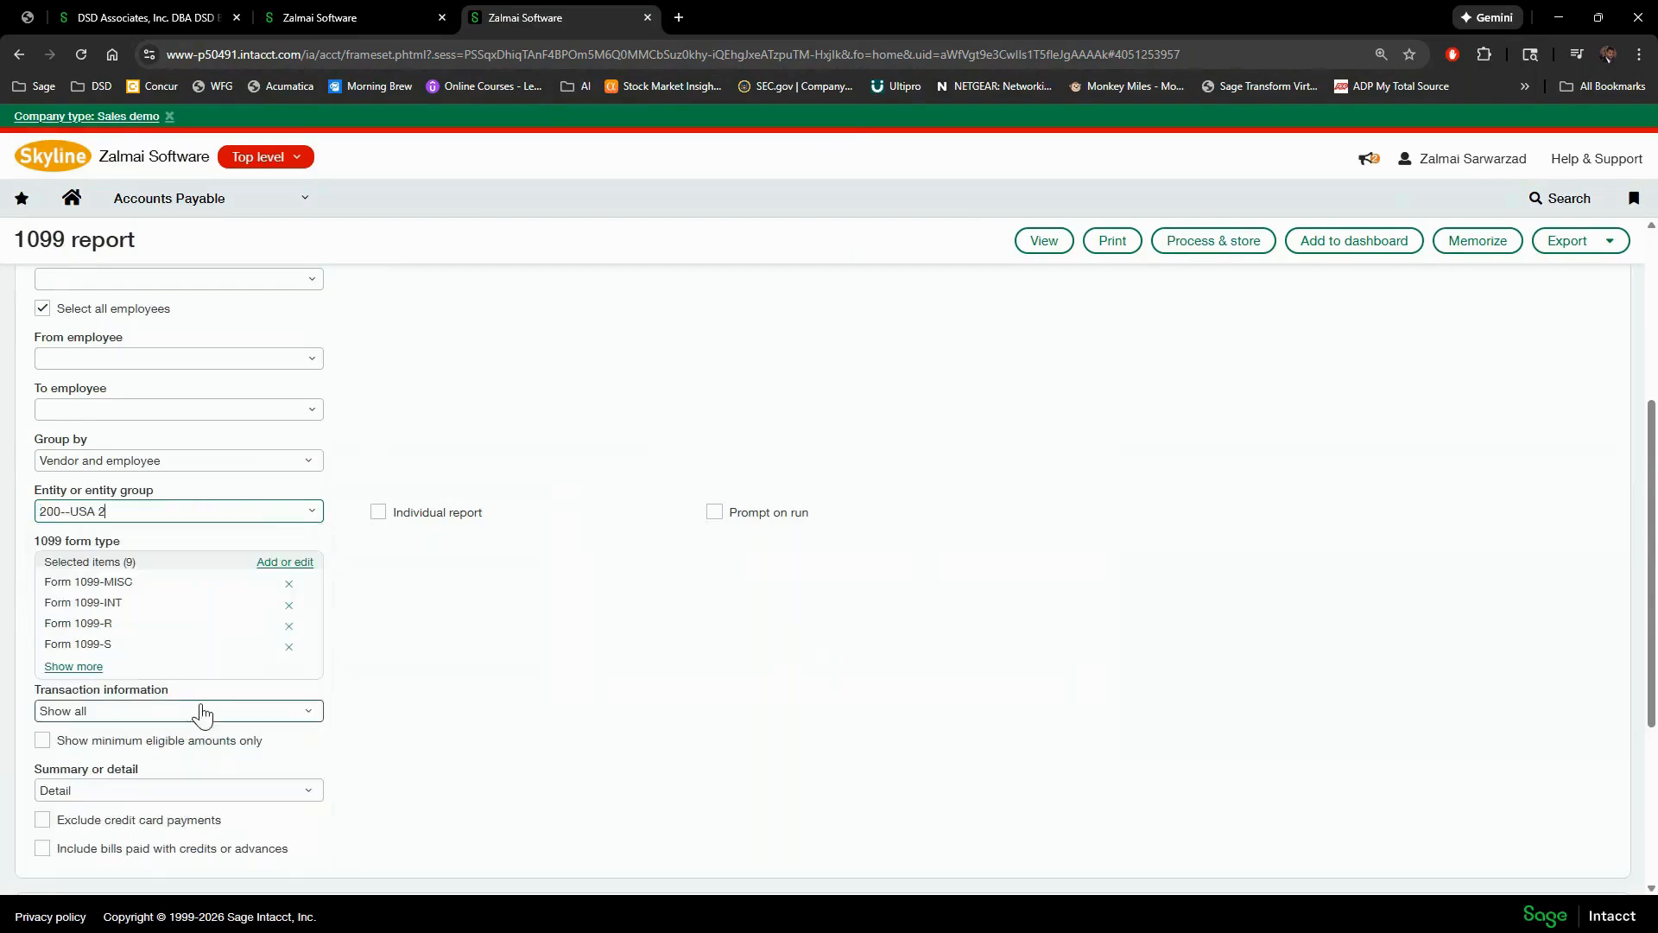
{"action": "left_click", "coordinate": [1044, 243]}
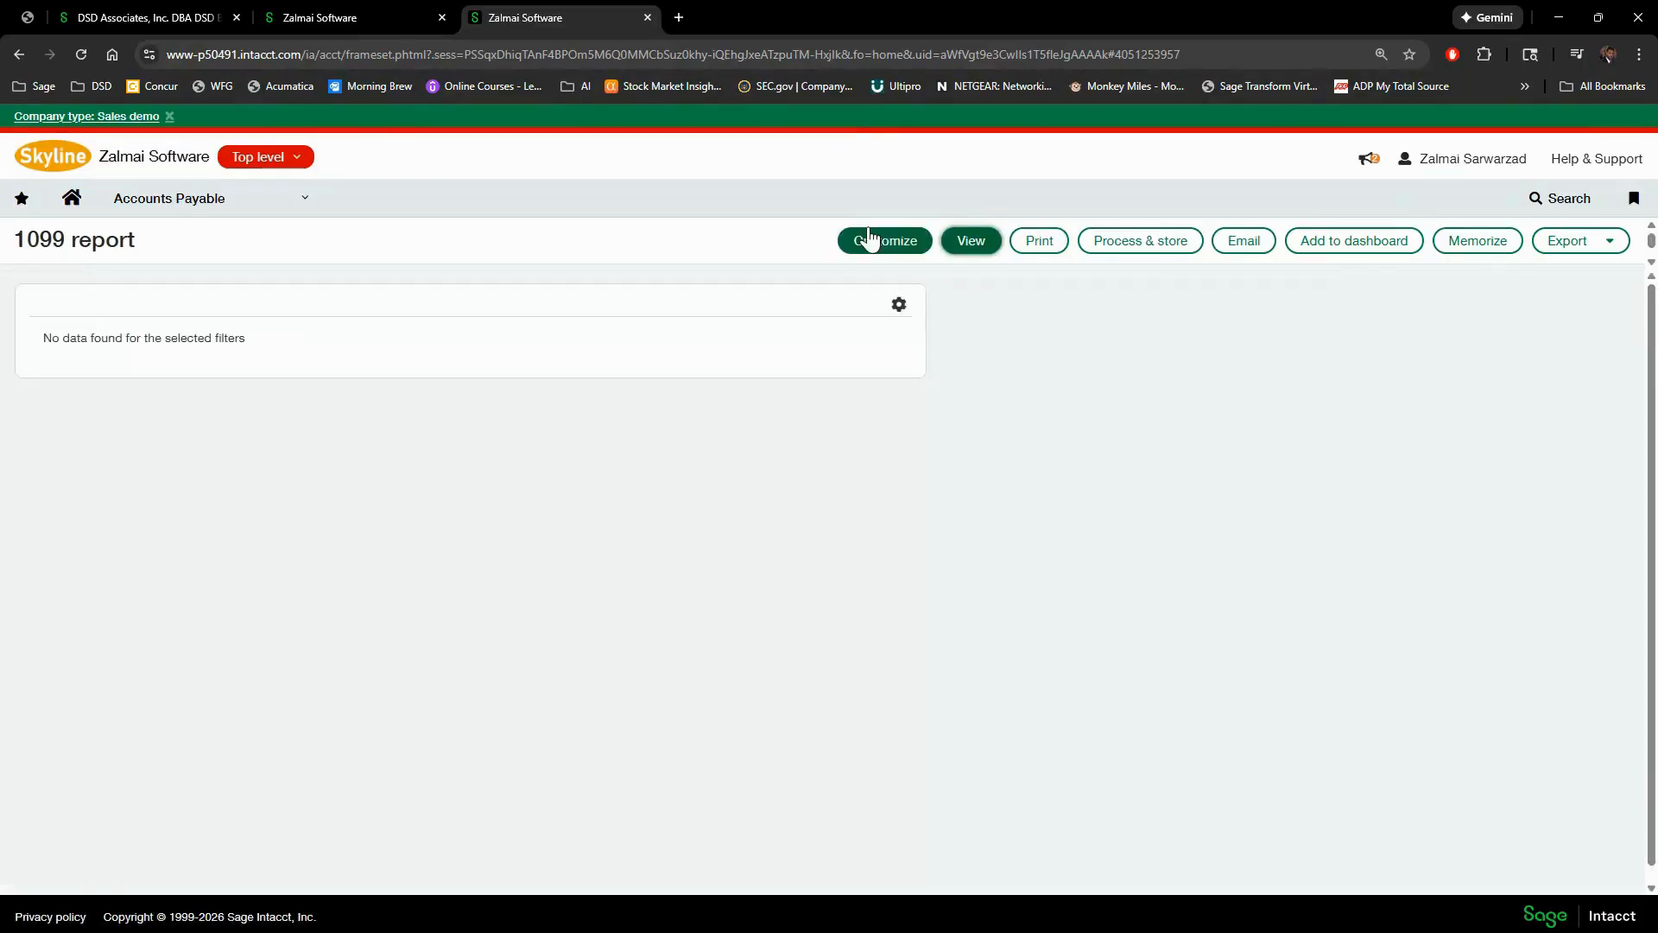
- Reopen the report filters, check the 1099 form types unchanged, and pick entity 100--DSD
{"action": "left_click", "coordinate": [872, 241]}
{"action": "scroll", "coordinate": [375, 686], "scroll_direction": "down", "scroll_amount": 5}
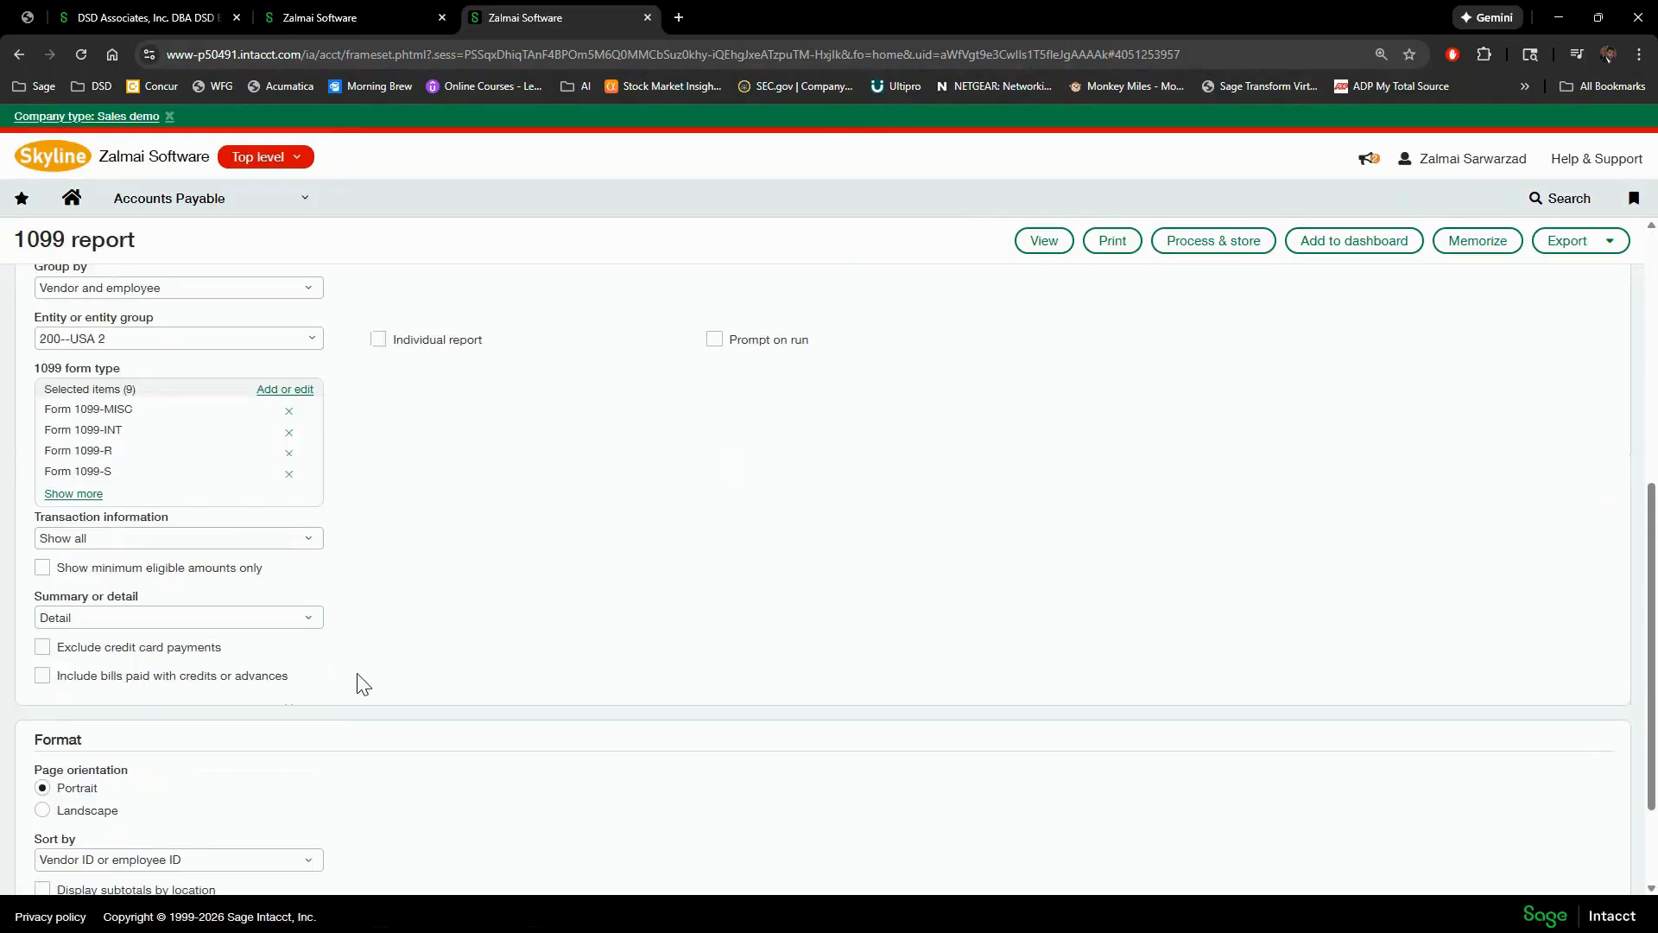
{"action": "left_click", "coordinate": [301, 390]}
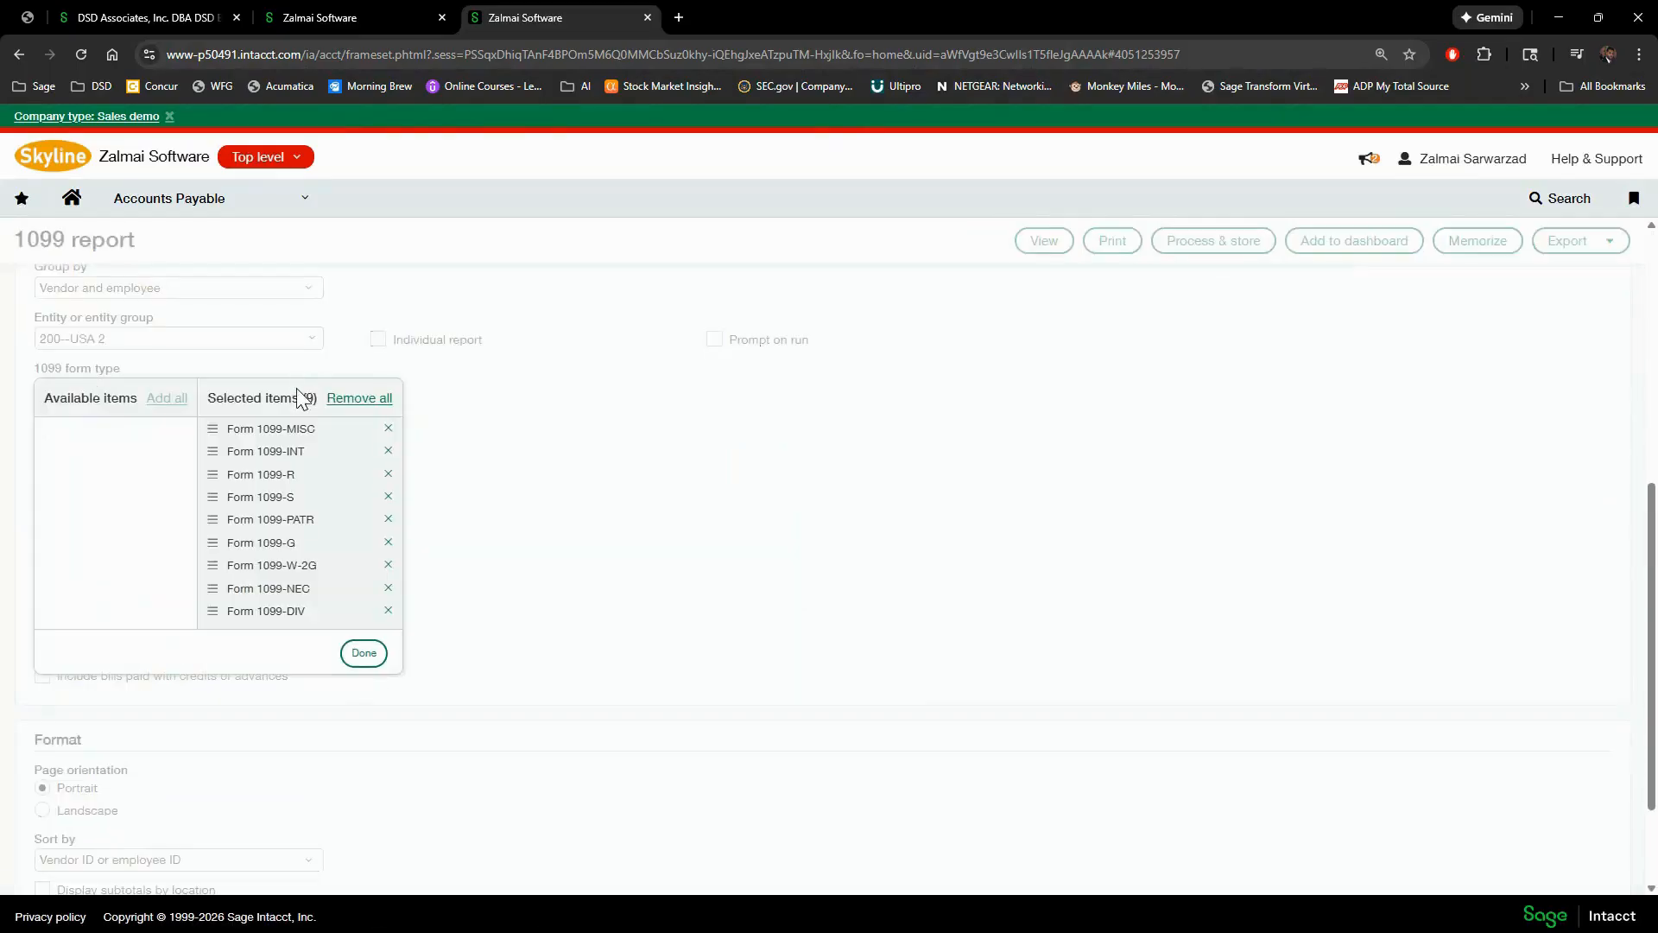
{"action": "left_click", "coordinate": [634, 450]}
{"action": "scroll", "coordinate": [320, 337], "scroll_direction": "up", "scroll_amount": 1}
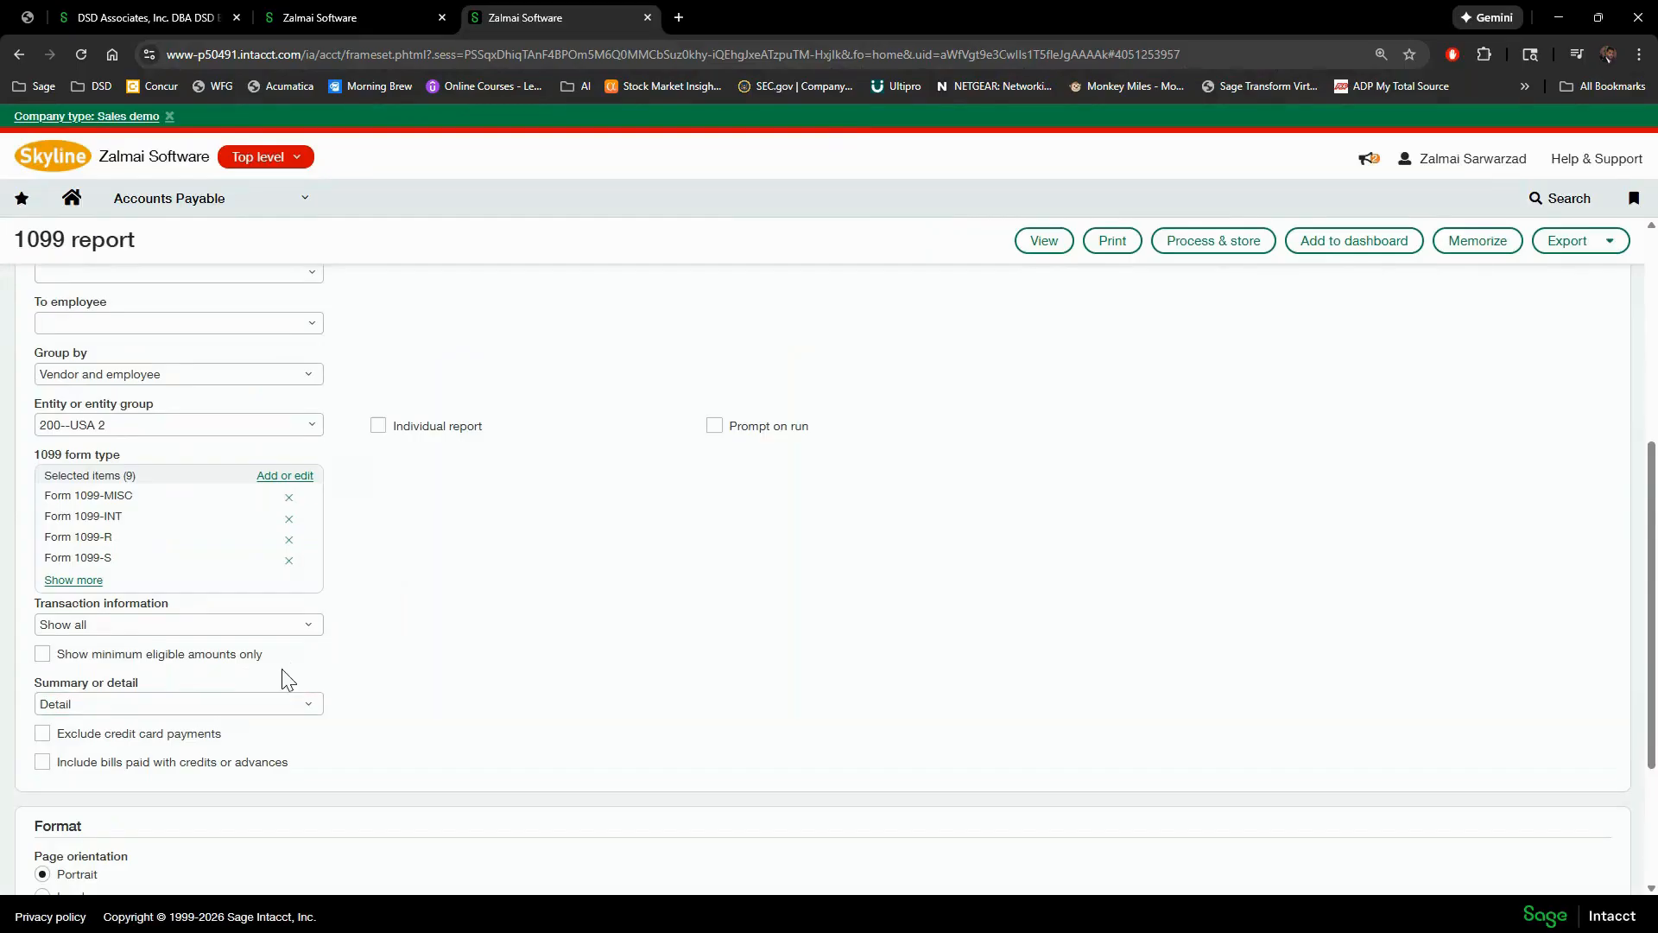
{"action": "left_click", "coordinate": [311, 427]}
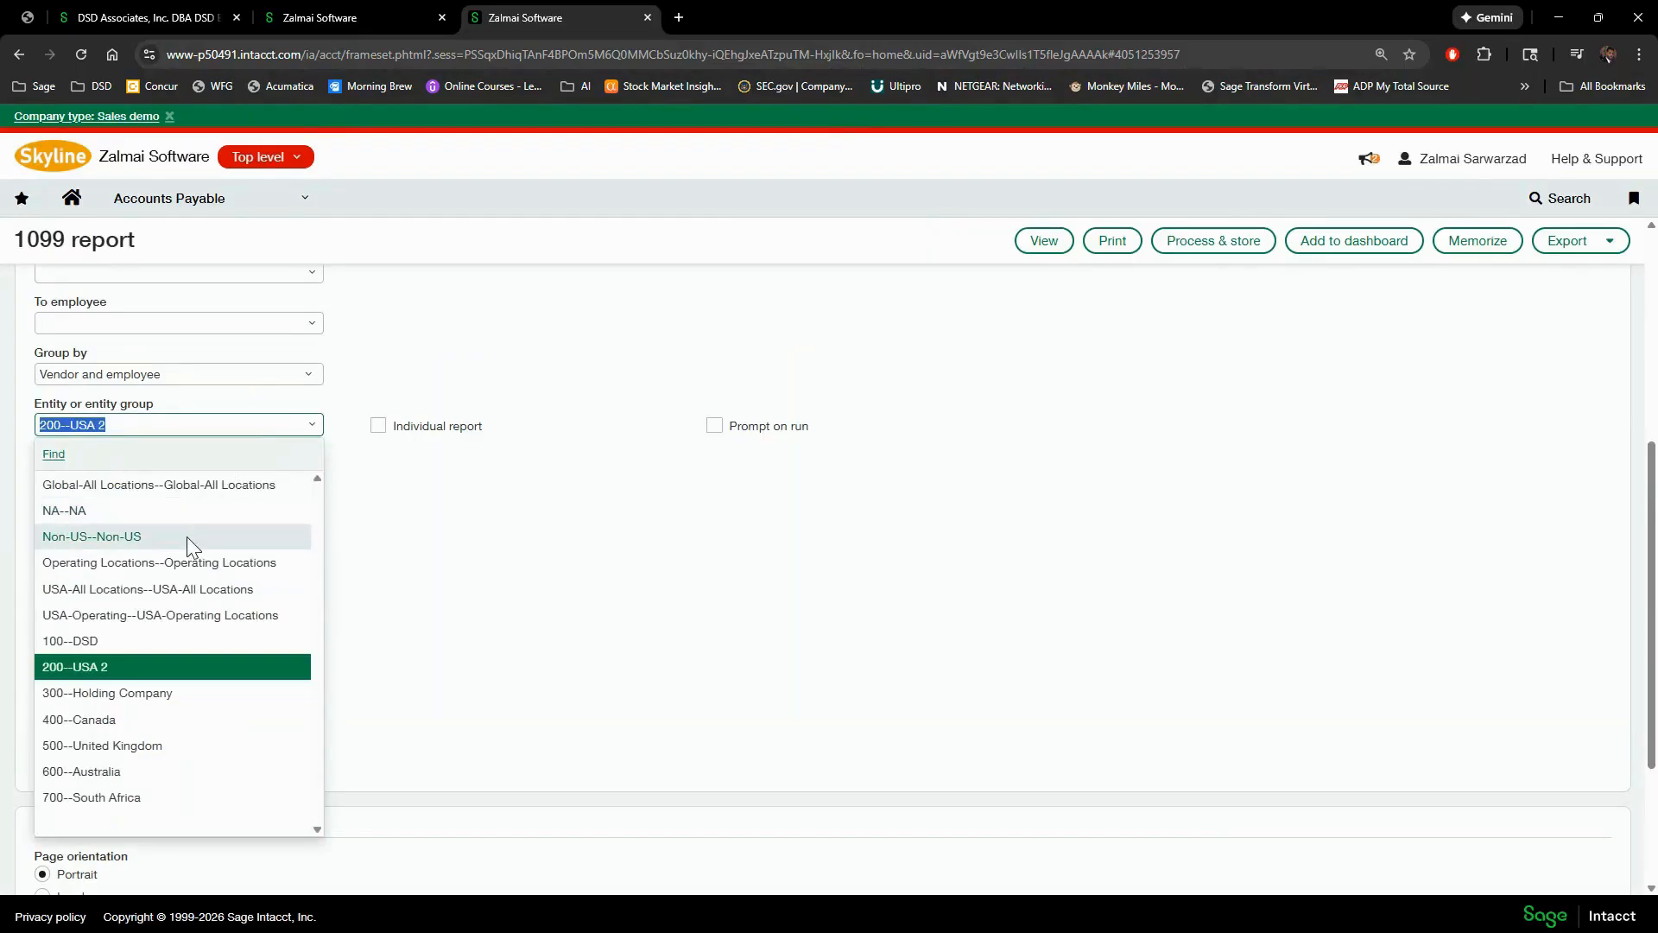
{"action": "left_click", "coordinate": [166, 641]}
- Clear the start and end dates and view the 1099 report, which now lists bills
{"action": "scroll", "coordinate": [363, 510], "scroll_direction": "up", "scroll_amount": 5}
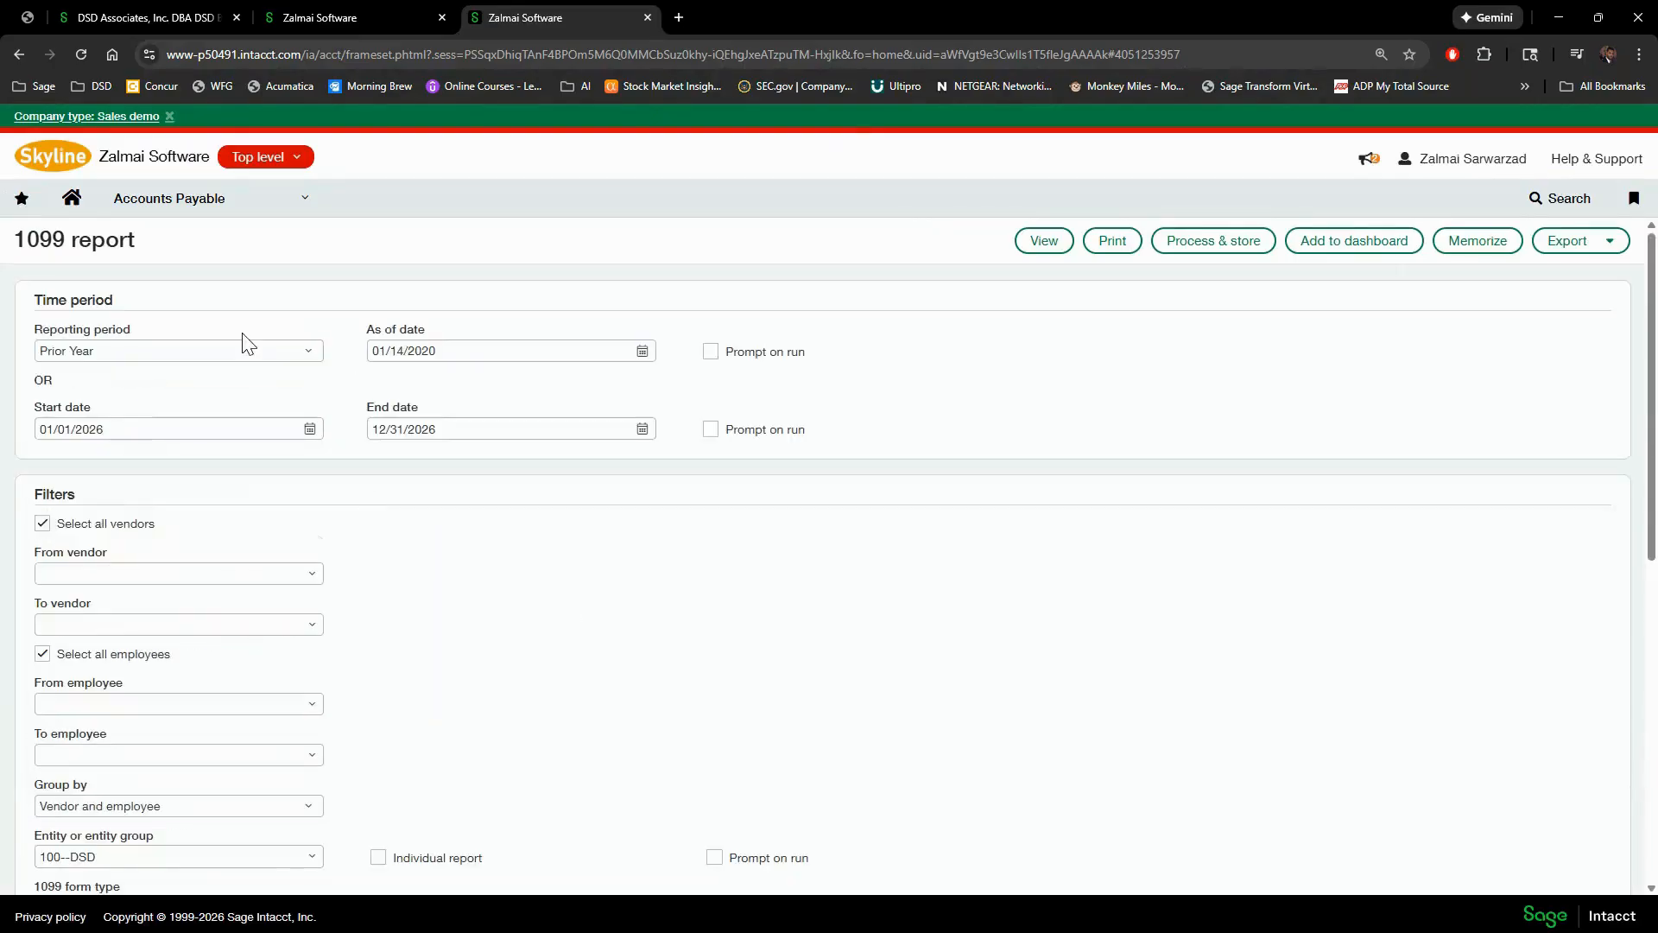
{"action": "left_click_drag", "start_coordinate": [437, 429], "coordinate": [385, 432]}
{"action": "key", "text": "BackSpace"}
{"action": "key", "text": "BackSpace"}
{"action": "key", "text": "BackSpace"}
{"action": "left_click_drag", "start_coordinate": [195, 430], "coordinate": [9, 434]}
{"action": "key", "text": "BackSpace"}
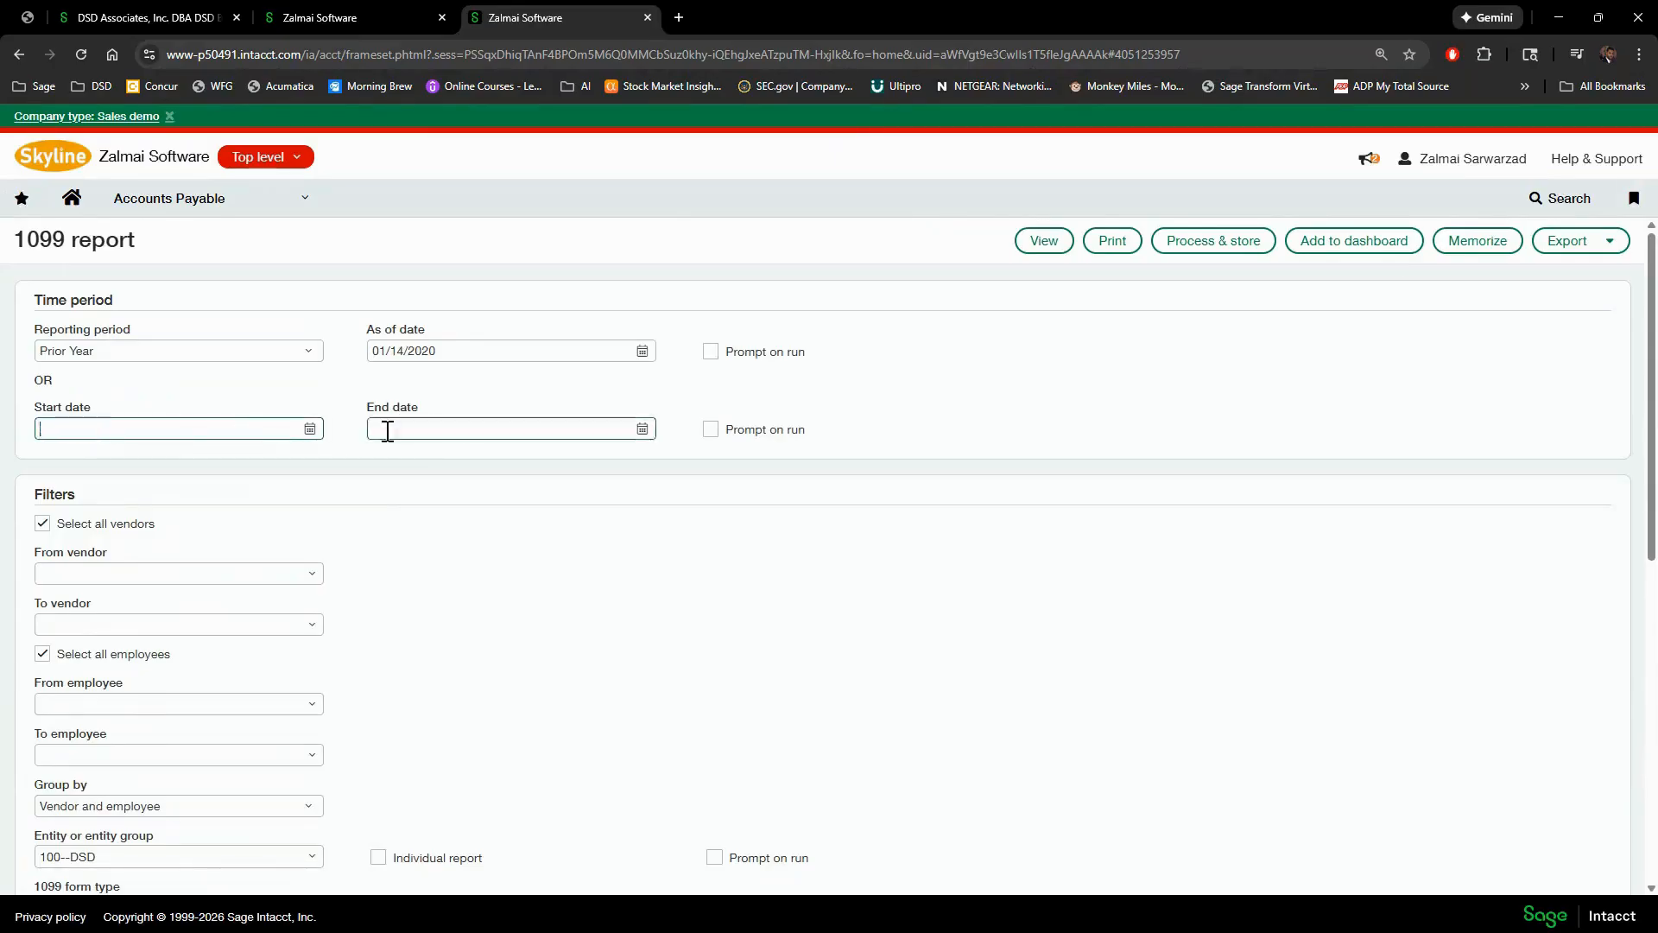
{"action": "left_click", "coordinate": [1047, 243]}
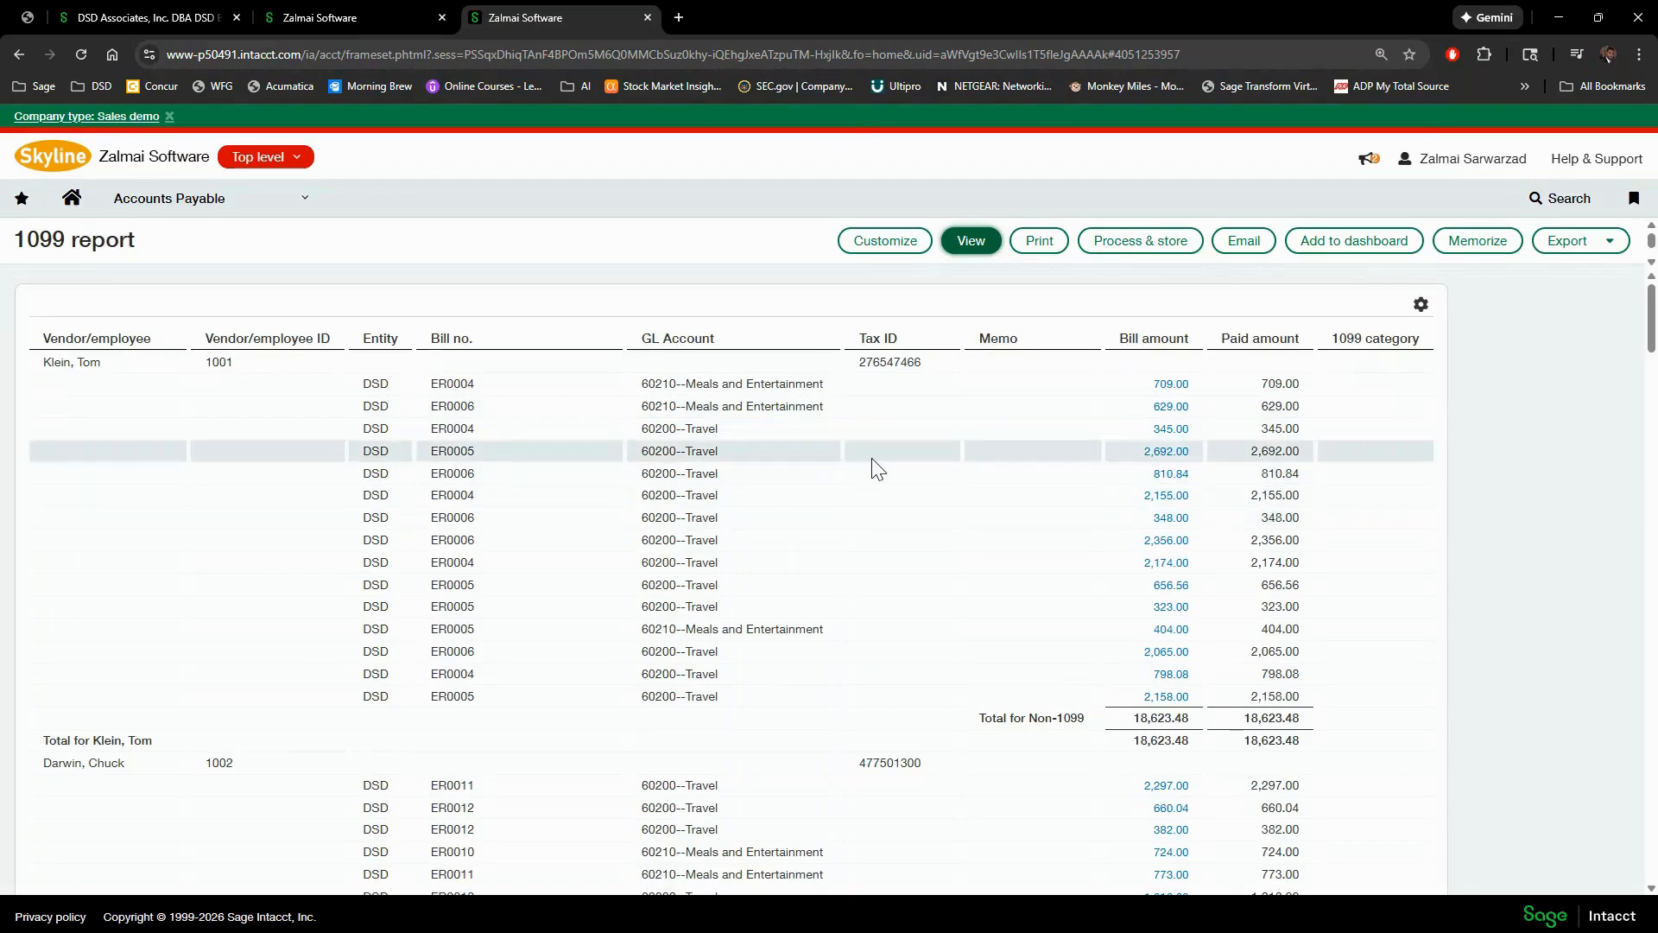
- Scroll through the 100--DSD 1099 report's vendor and employee rows showing Non-1099 bill totals
{"action": "scroll", "coordinate": [890, 475], "scroll_direction": "down", "scroll_amount": 1}
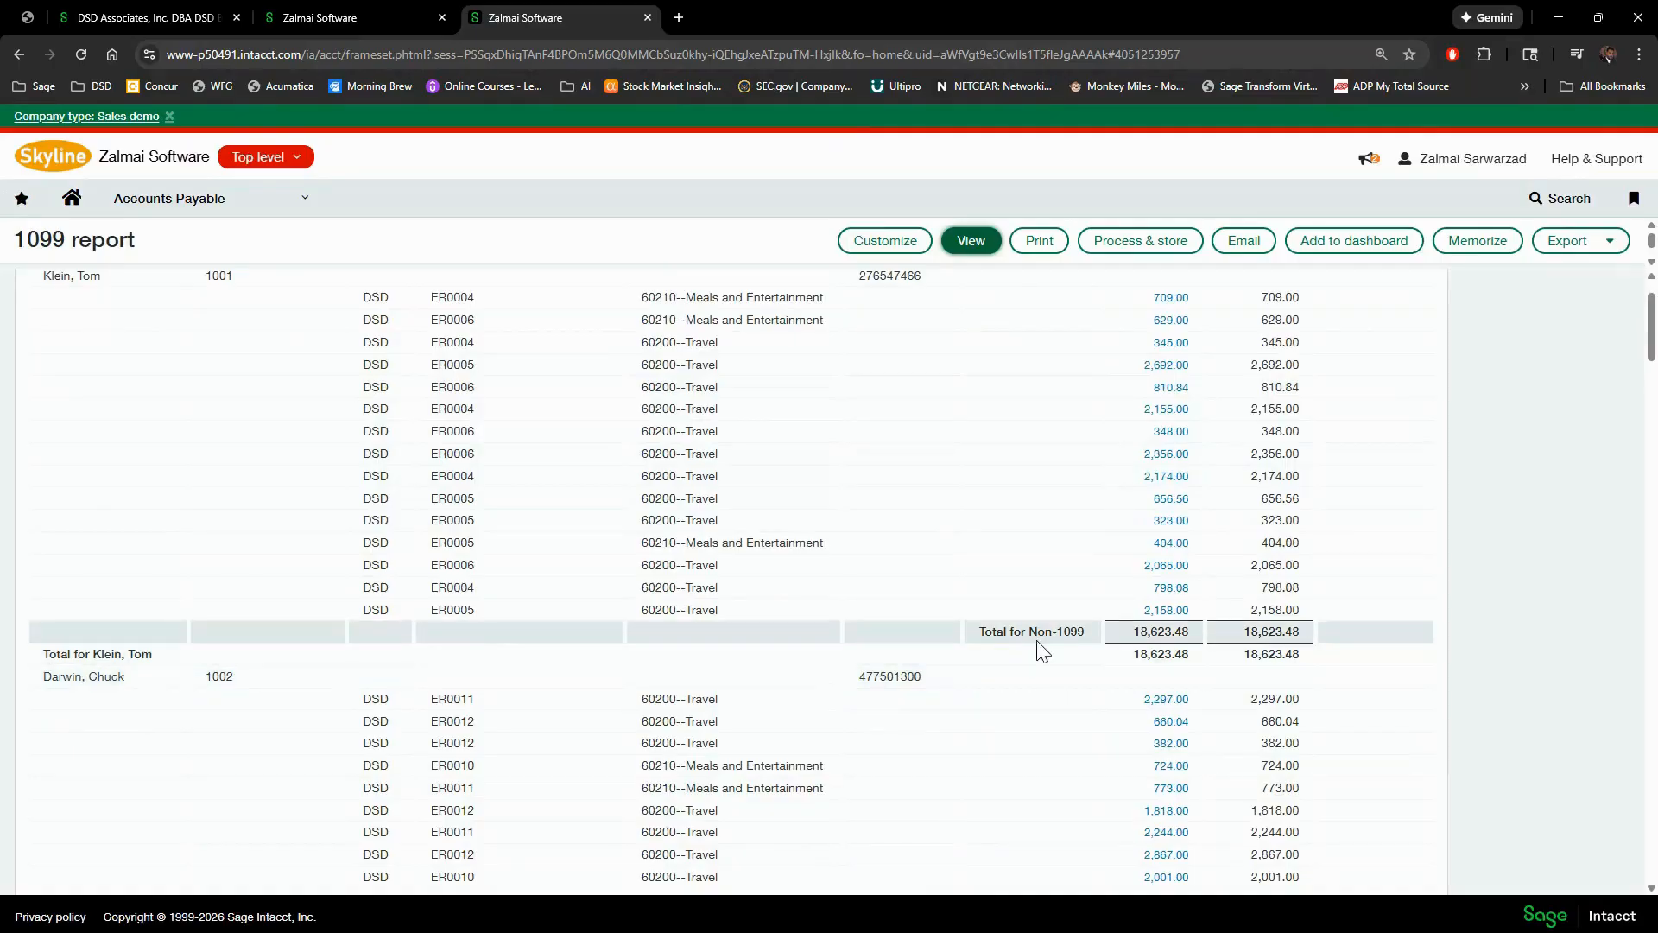
{"action": "scroll", "coordinate": [40, 378], "scroll_direction": "up", "scroll_amount": 1}
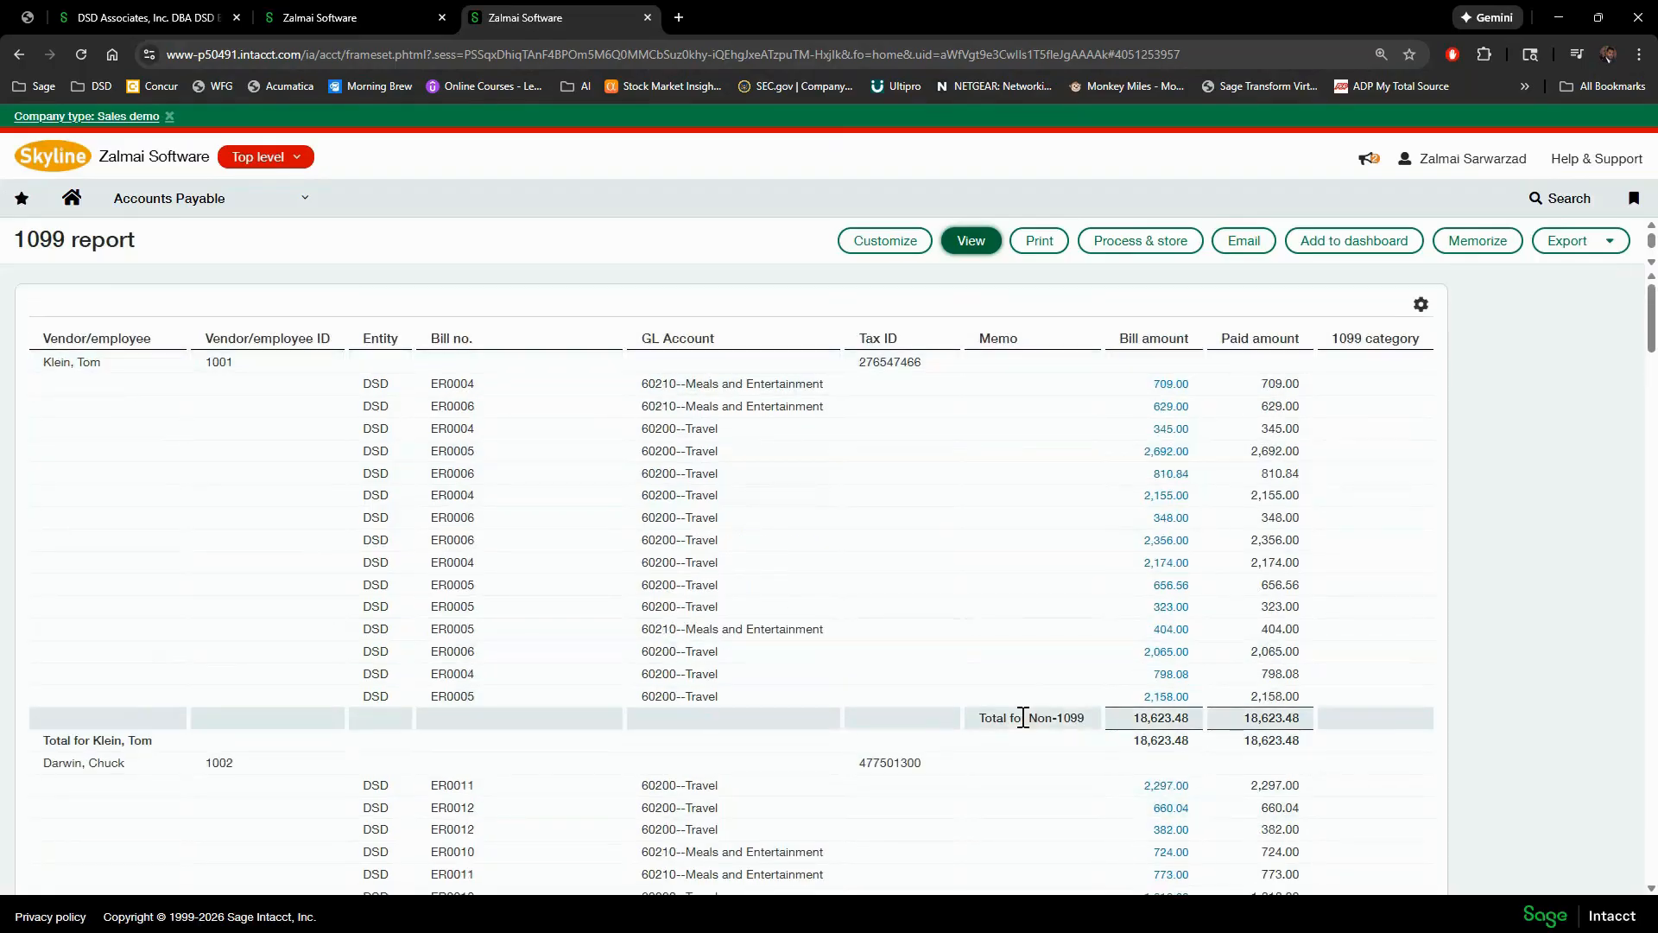
{"action": "double_click", "coordinate": [1062, 718]}
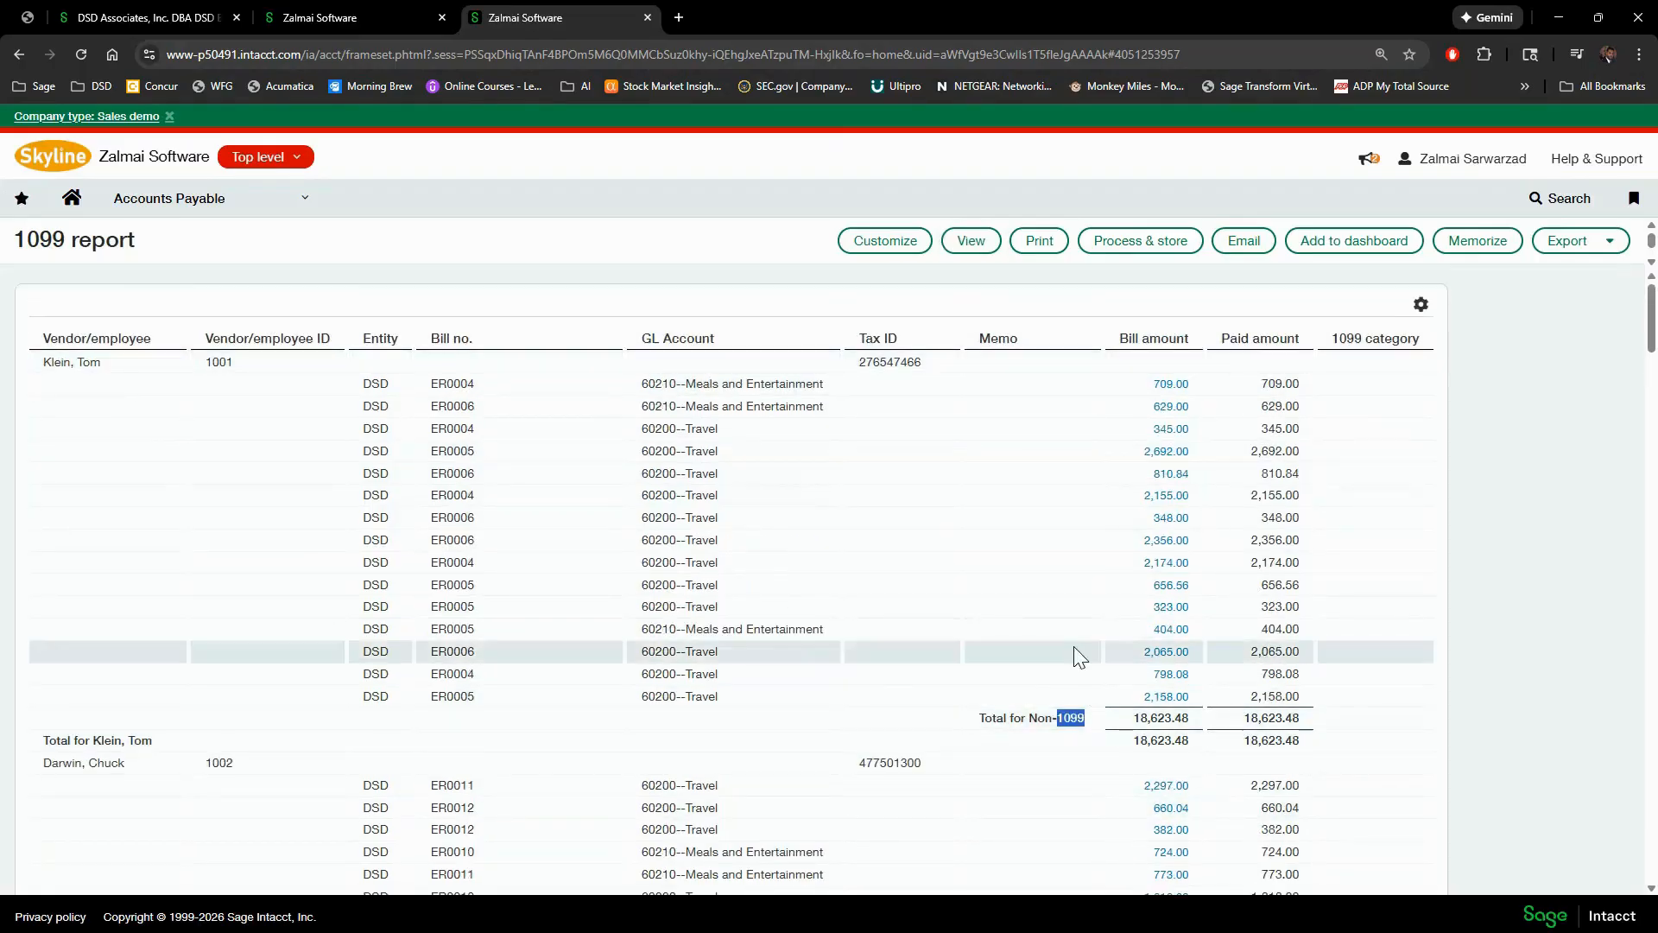
{"action": "scroll", "coordinate": [1321, 596], "scroll_direction": "down", "scroll_amount": 15}
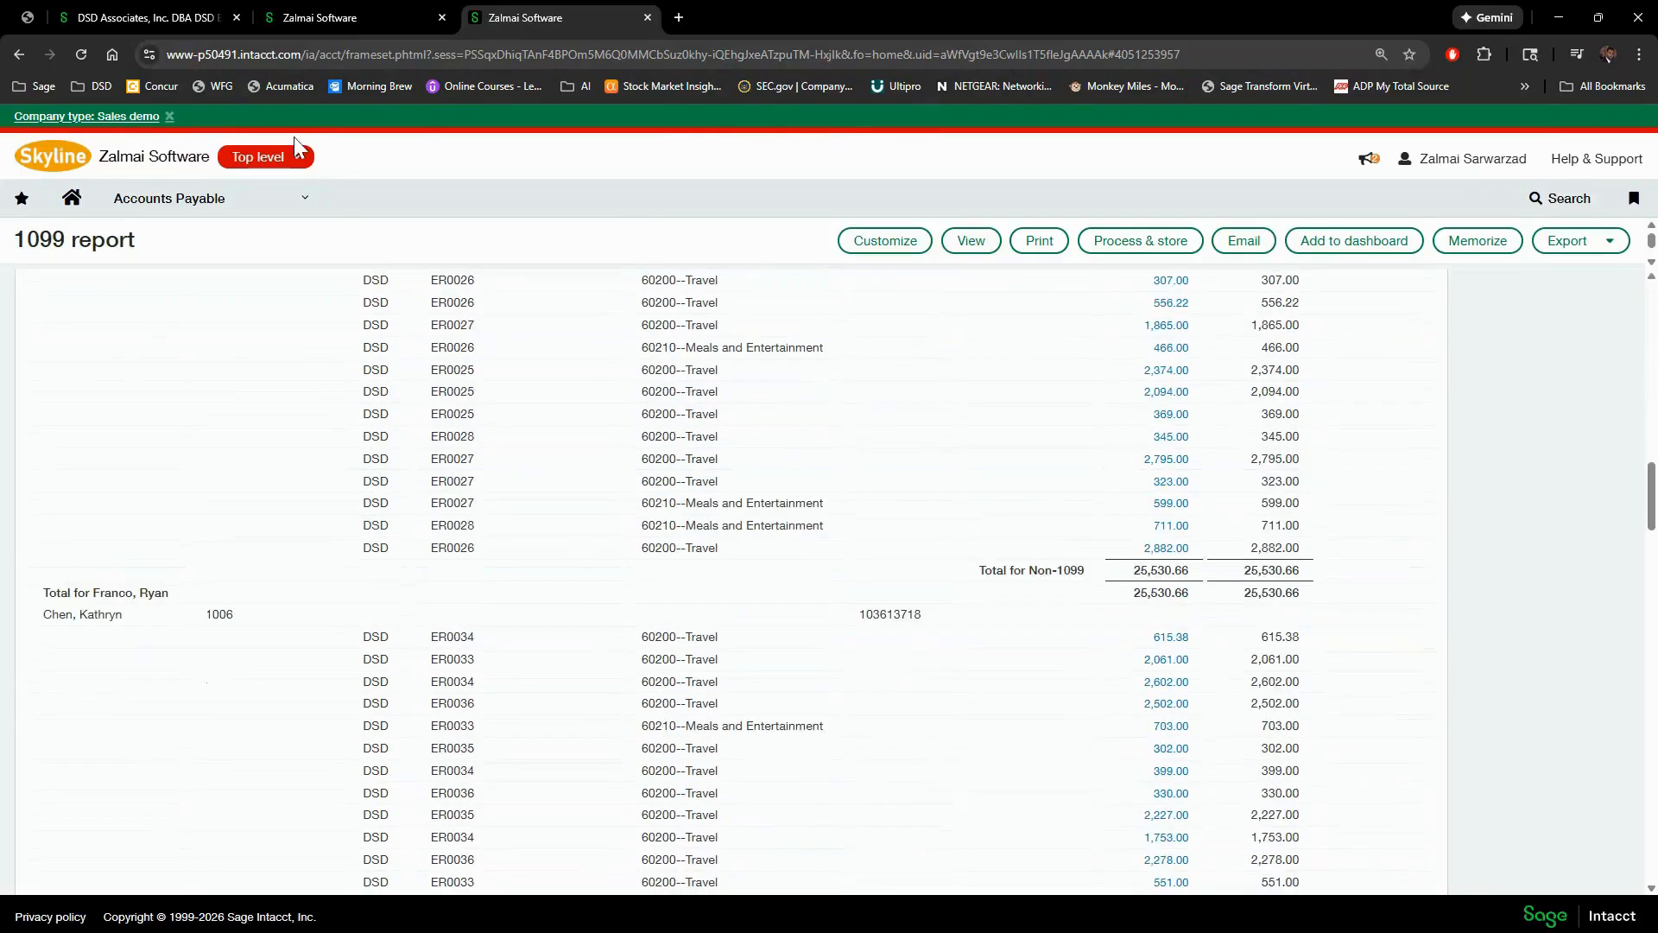
- Go from the 1099 report to the Accounts Payable Vendors list in its 1099 view
{"action": "left_click", "coordinate": [288, 202]}
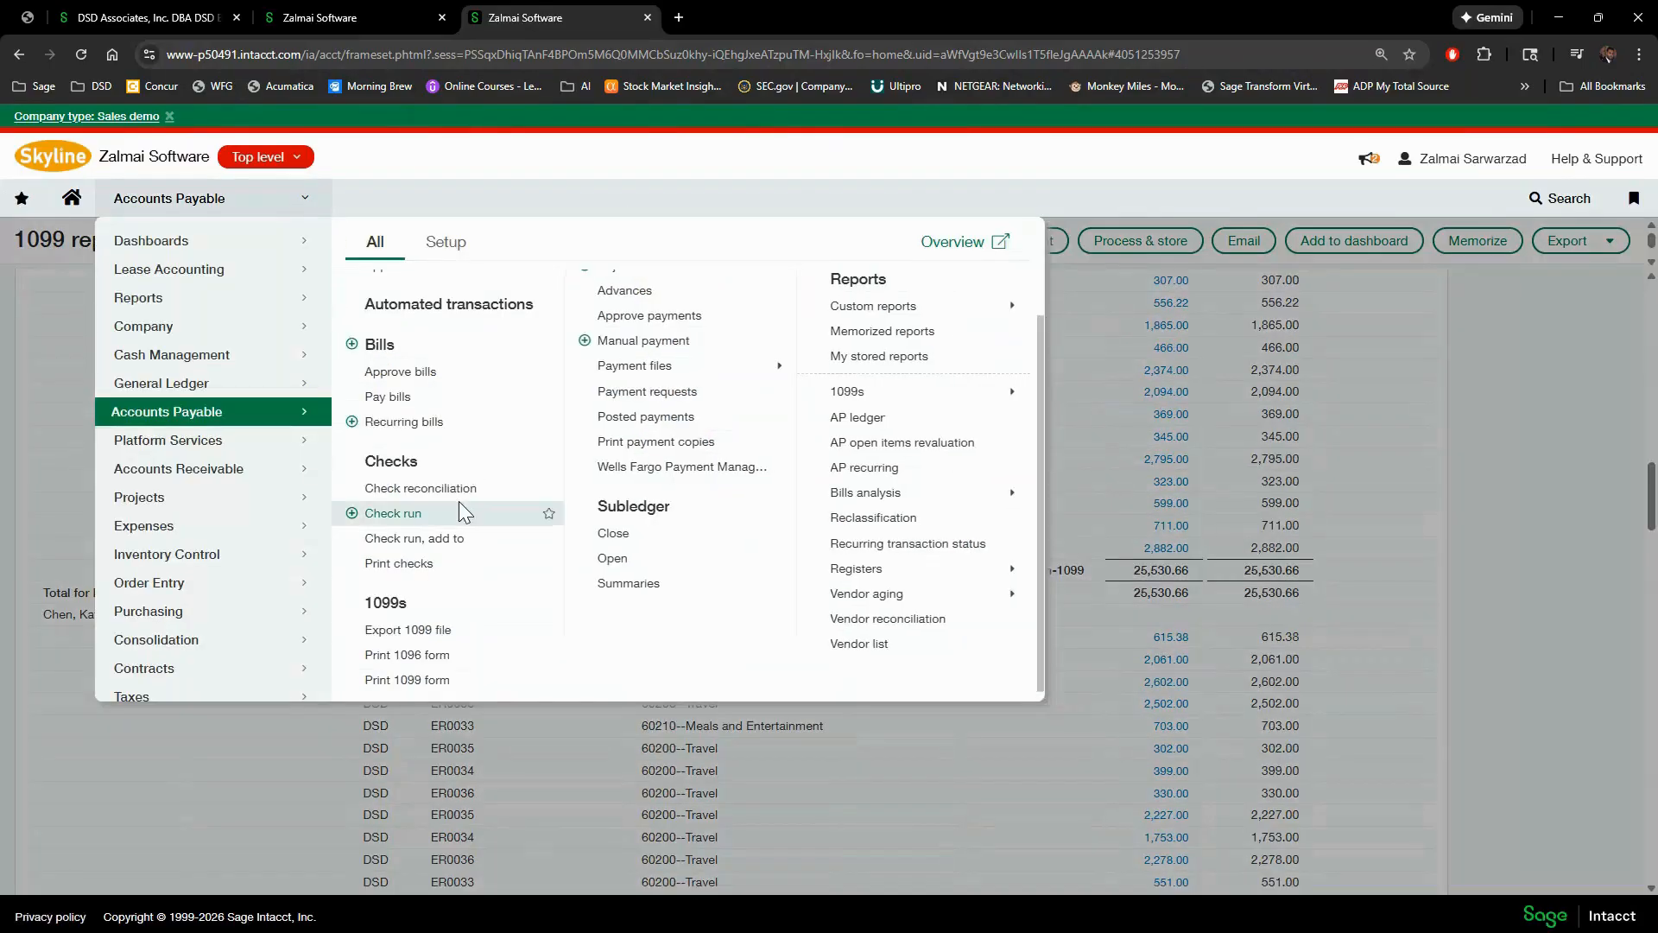
{"action": "scroll", "coordinate": [417, 361], "scroll_direction": "up", "scroll_amount": 1}
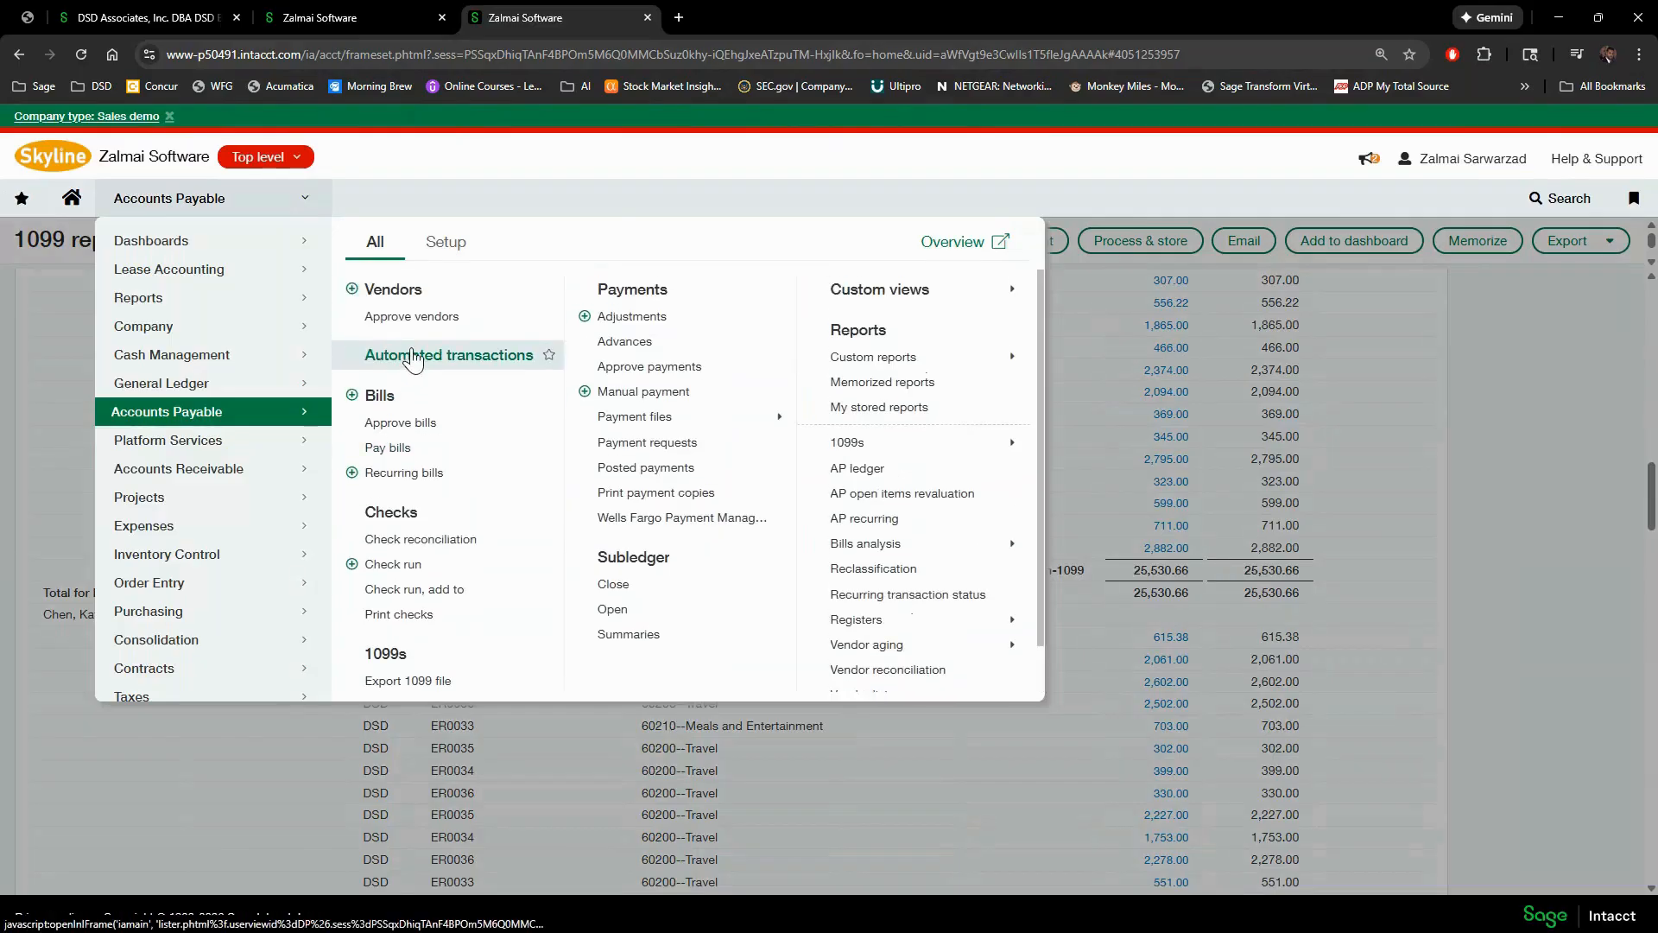
{"action": "left_click", "coordinate": [390, 287]}
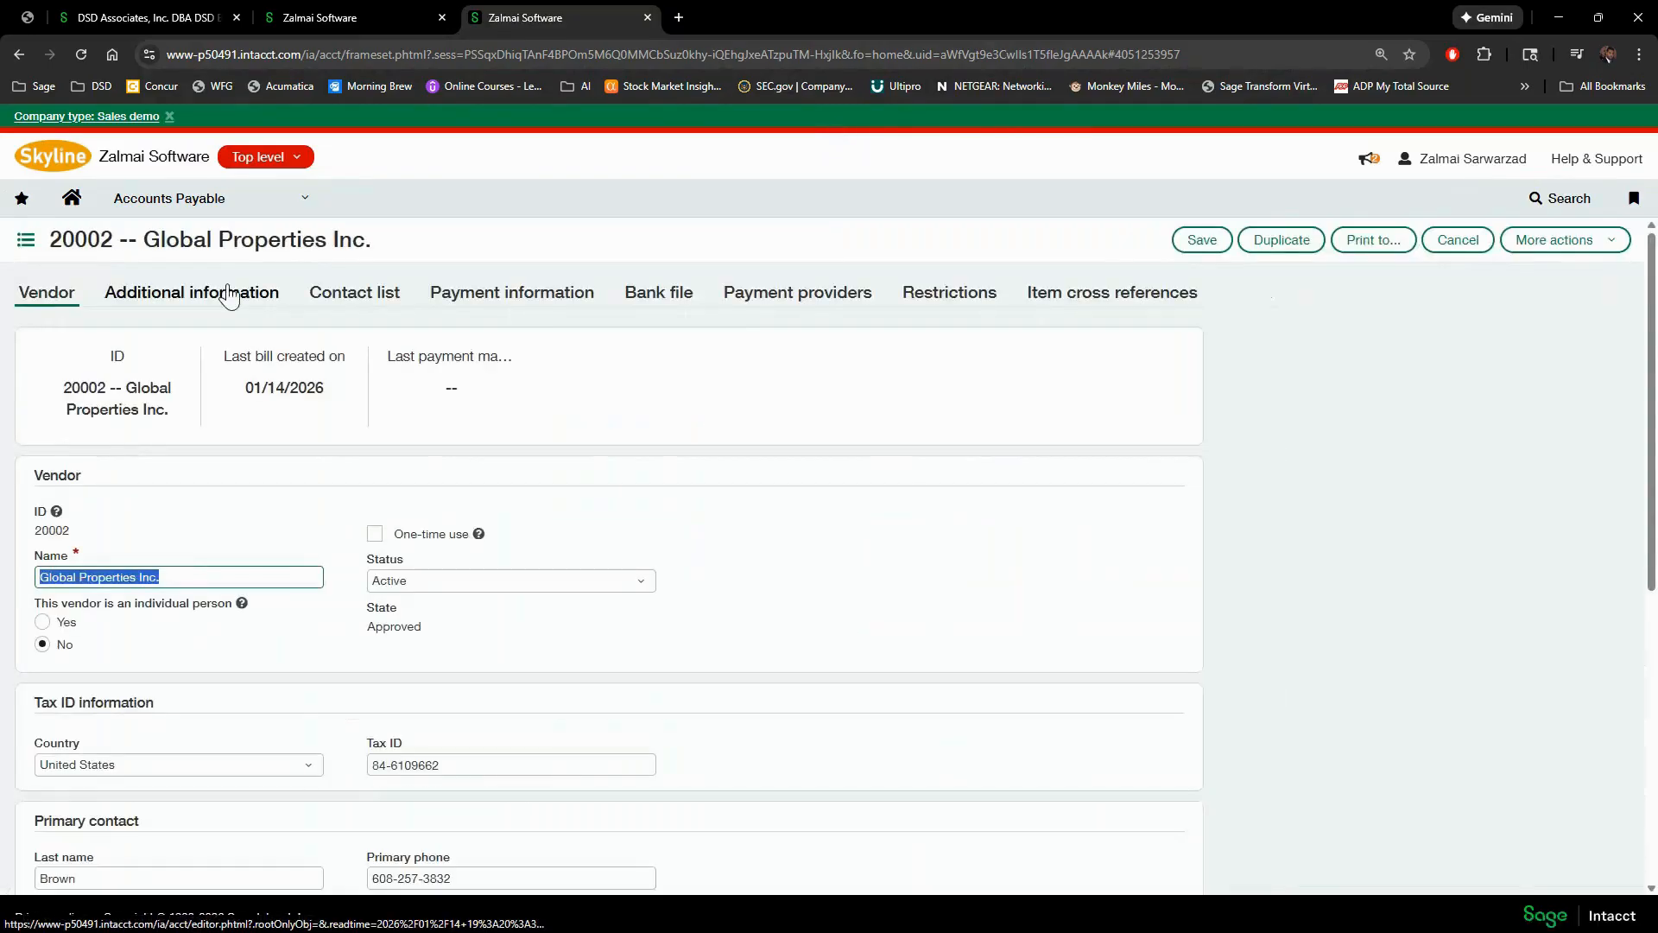
- Show Global Properties Inc.'s Additional information and place focus in the blank 1099 name field
{"action": "left_click", "coordinate": [229, 295]}
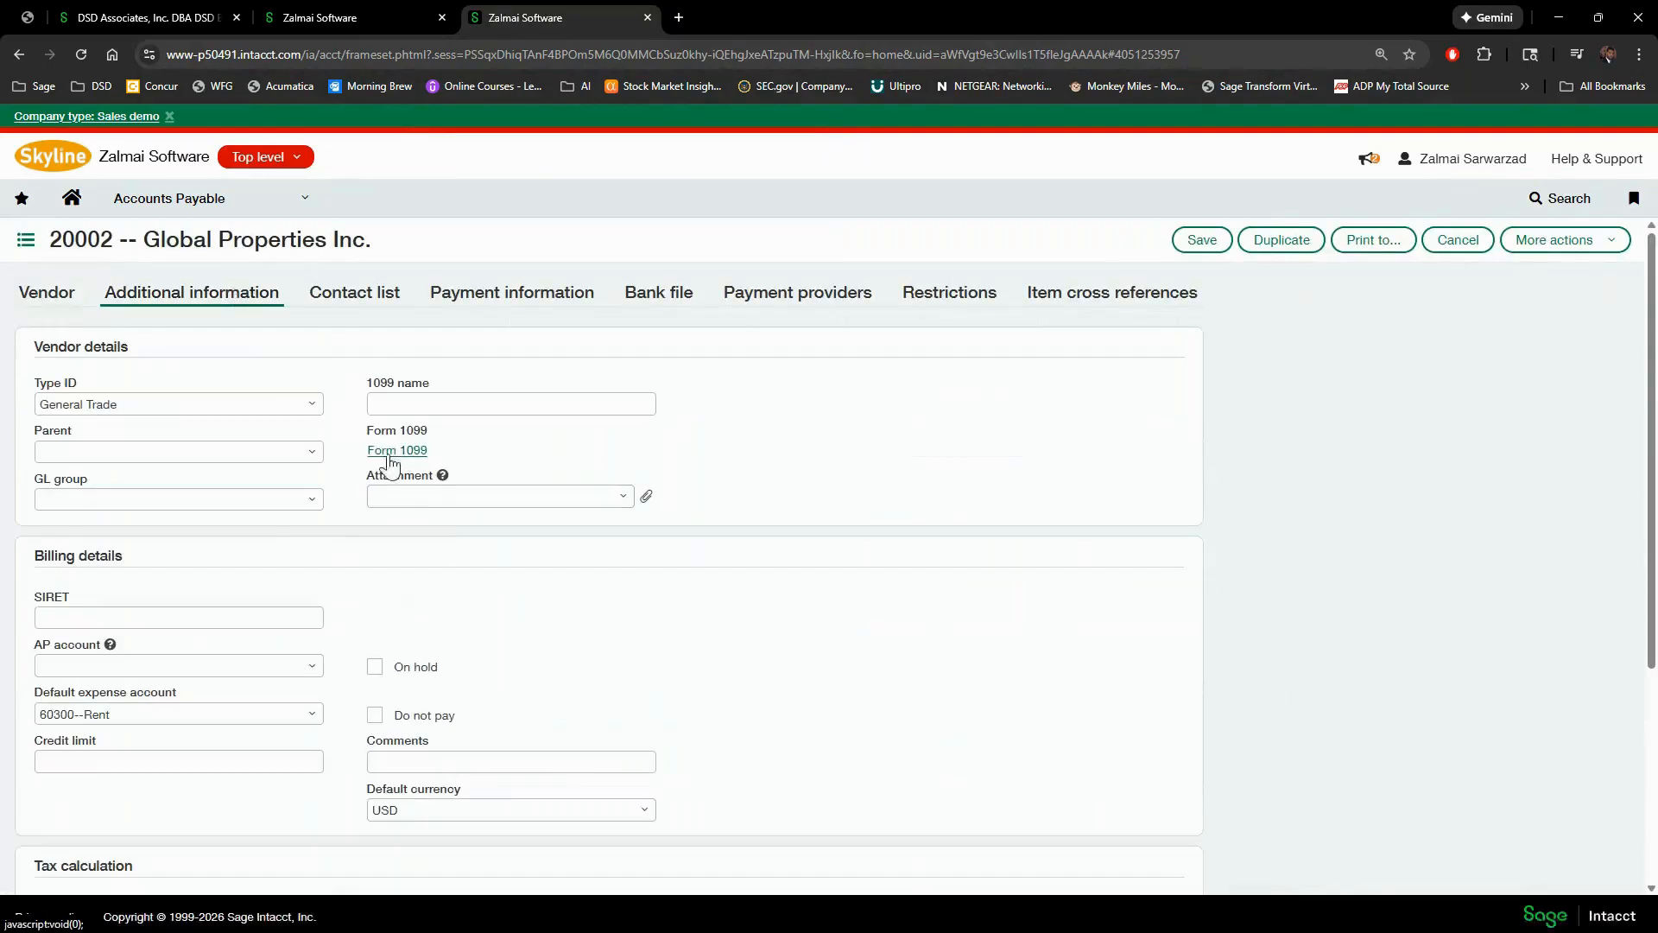
{"action": "left_click", "coordinate": [390, 401]}
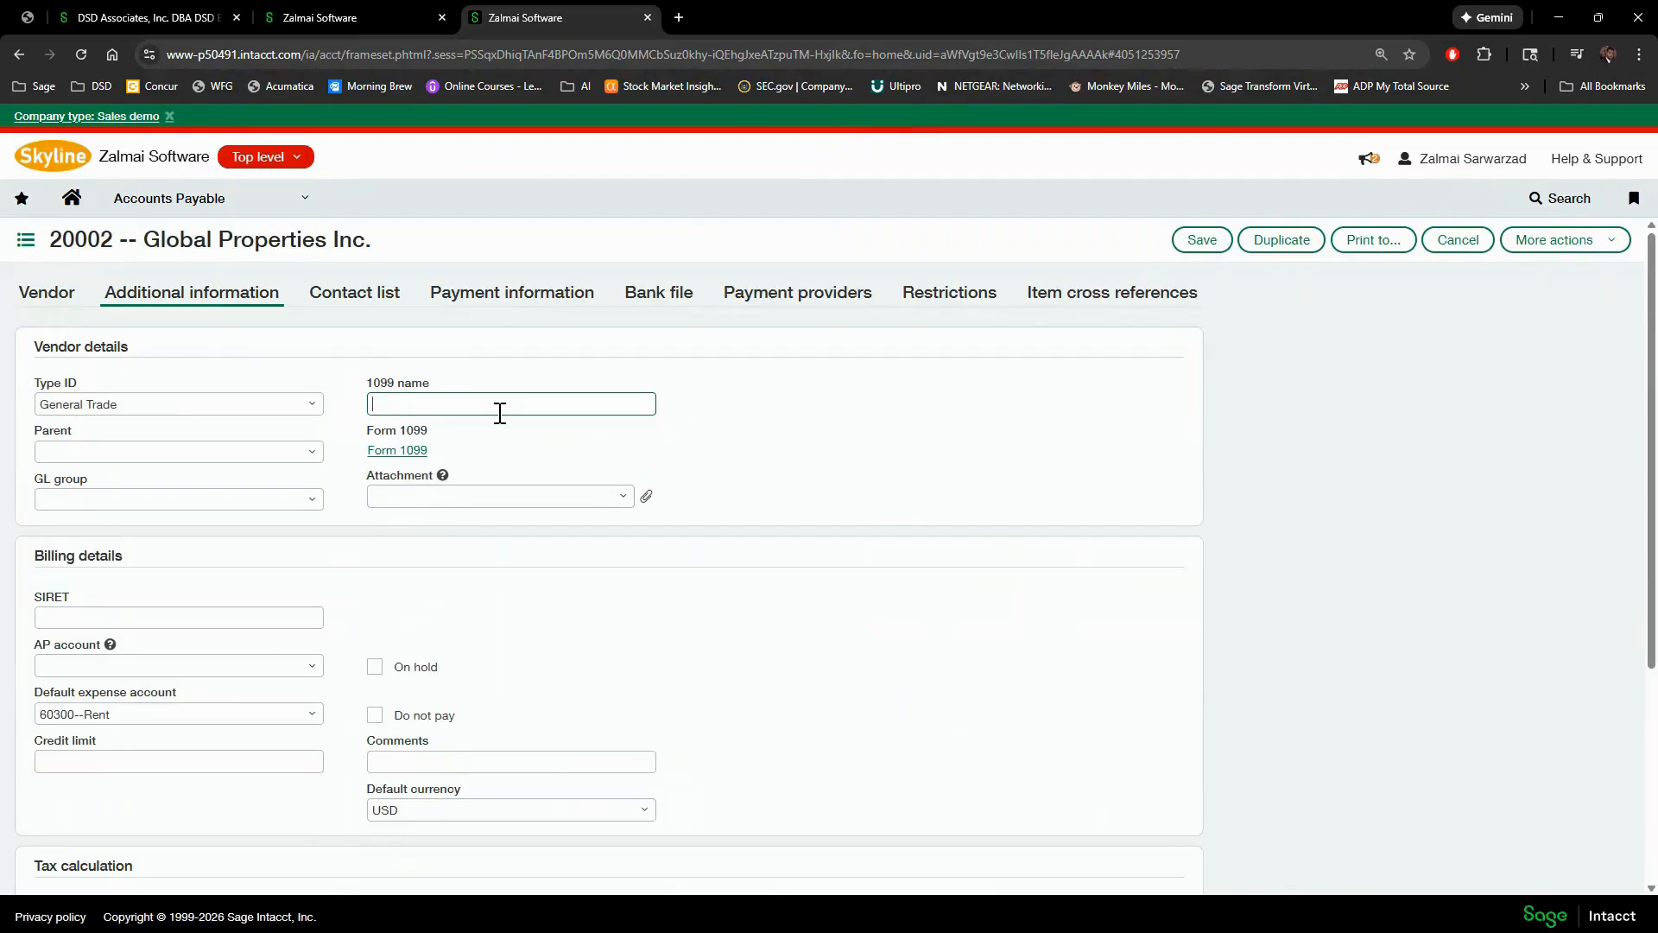
- Set Form 1099 to Nonemployee Compensation (Form NEC) with default box 1 and save the dialog
{"action": "left_click", "coordinate": [391, 453]}
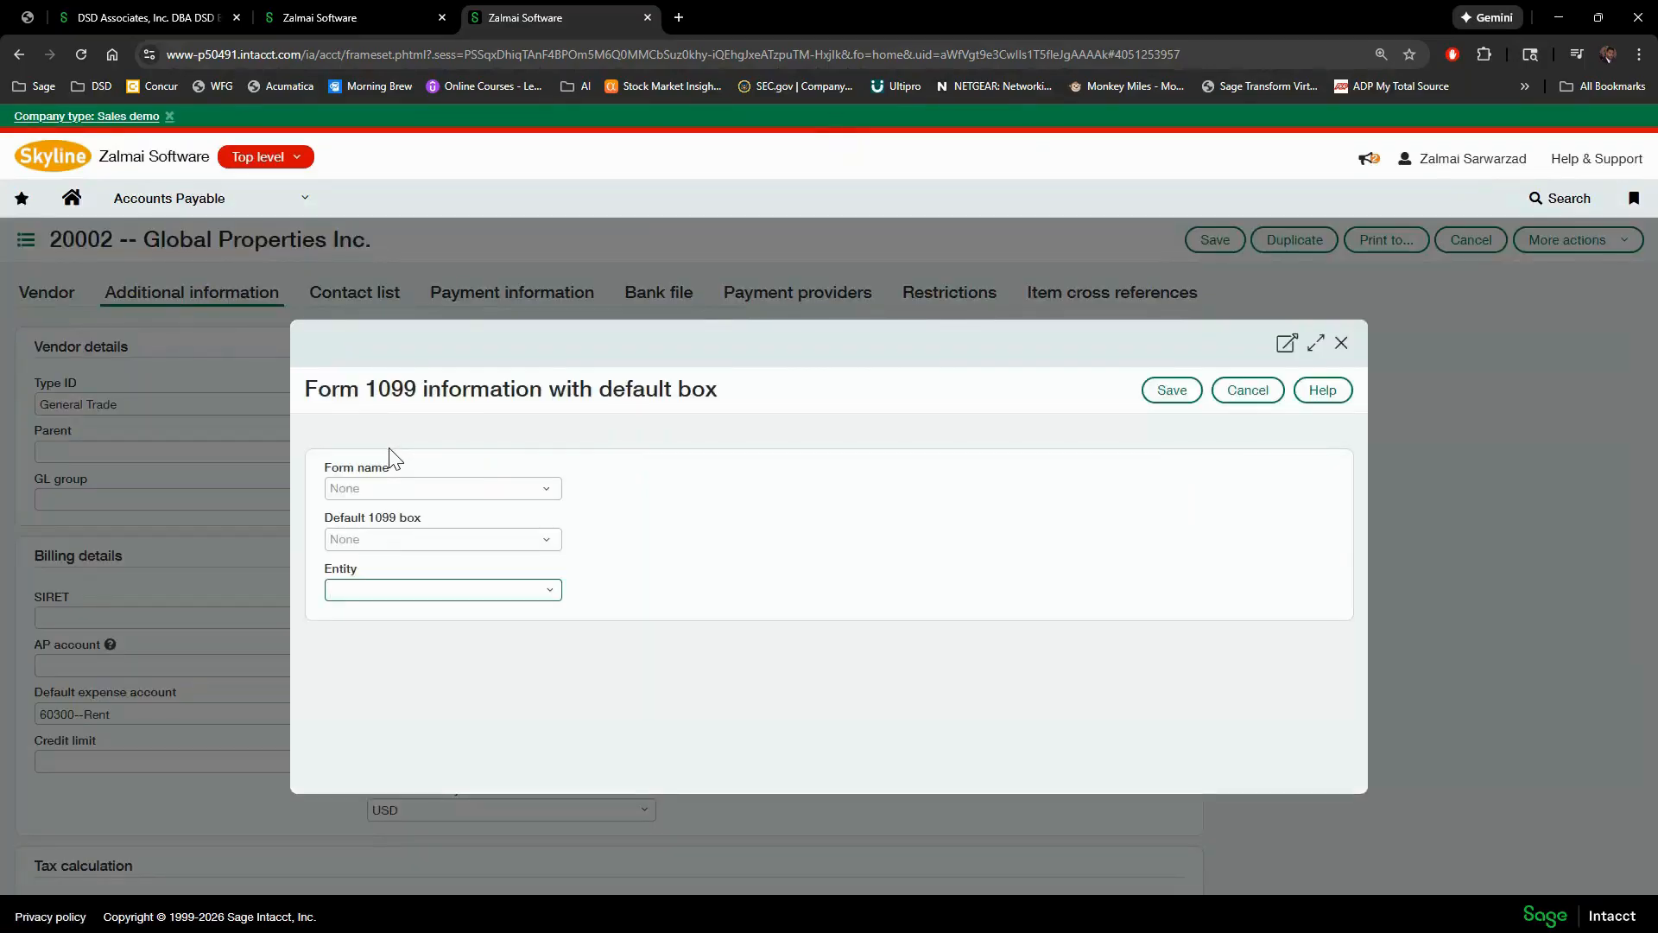
{"action": "left_click", "coordinate": [546, 489]}
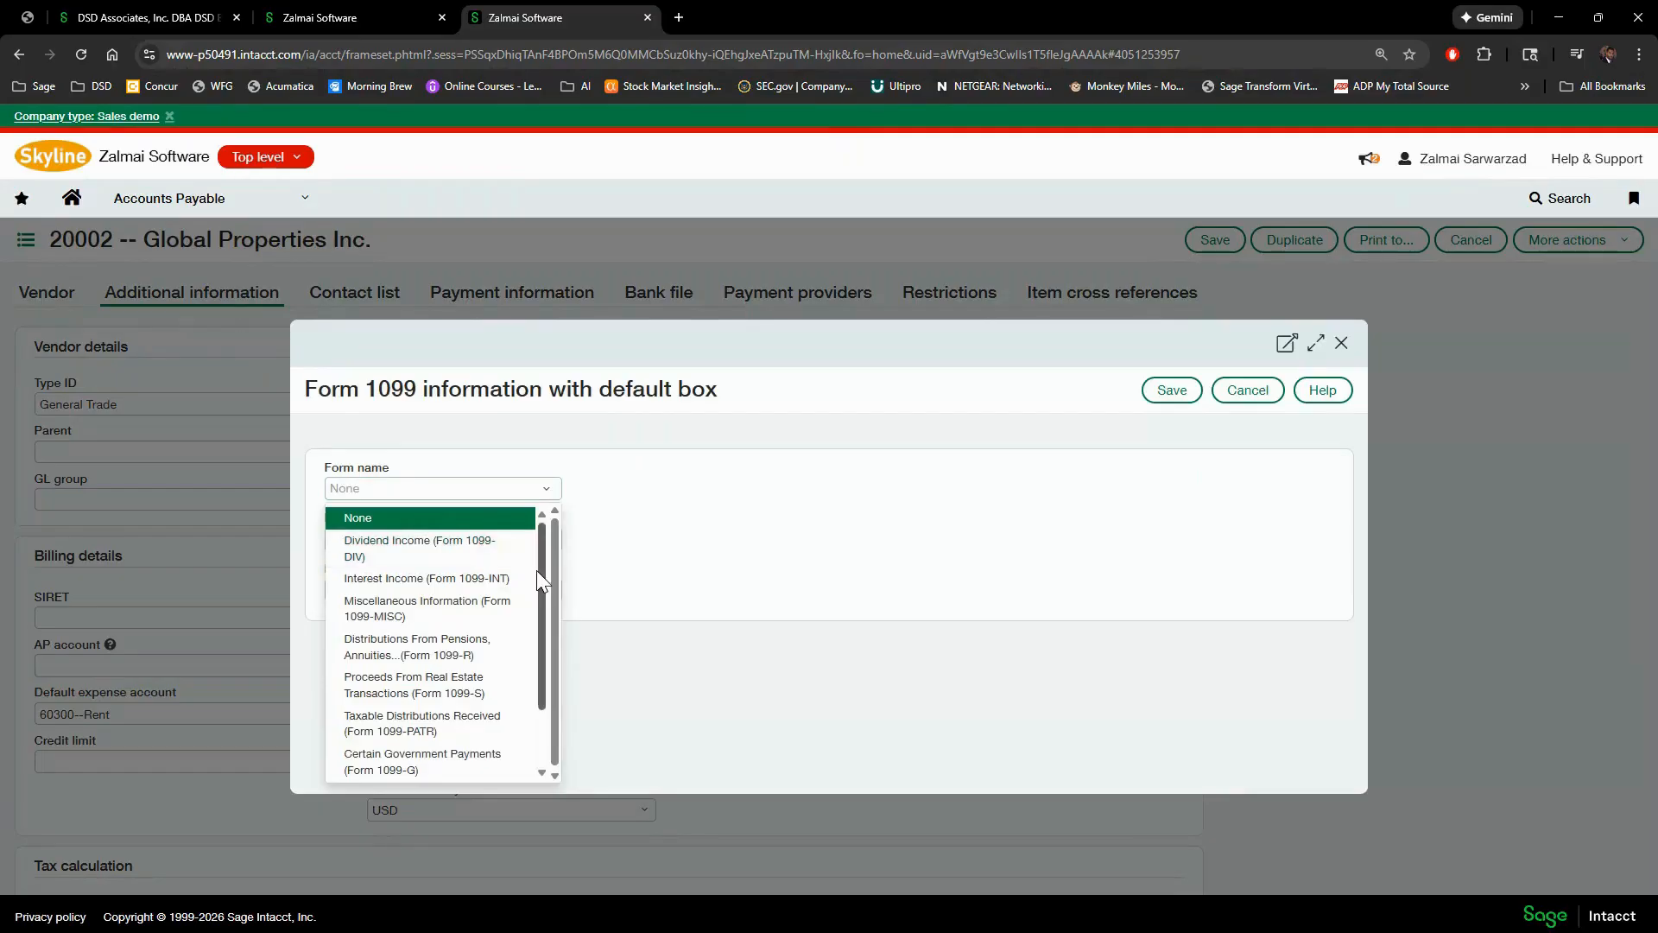
{"action": "scroll", "coordinate": [485, 669], "scroll_direction": "down", "scroll_amount": 2}
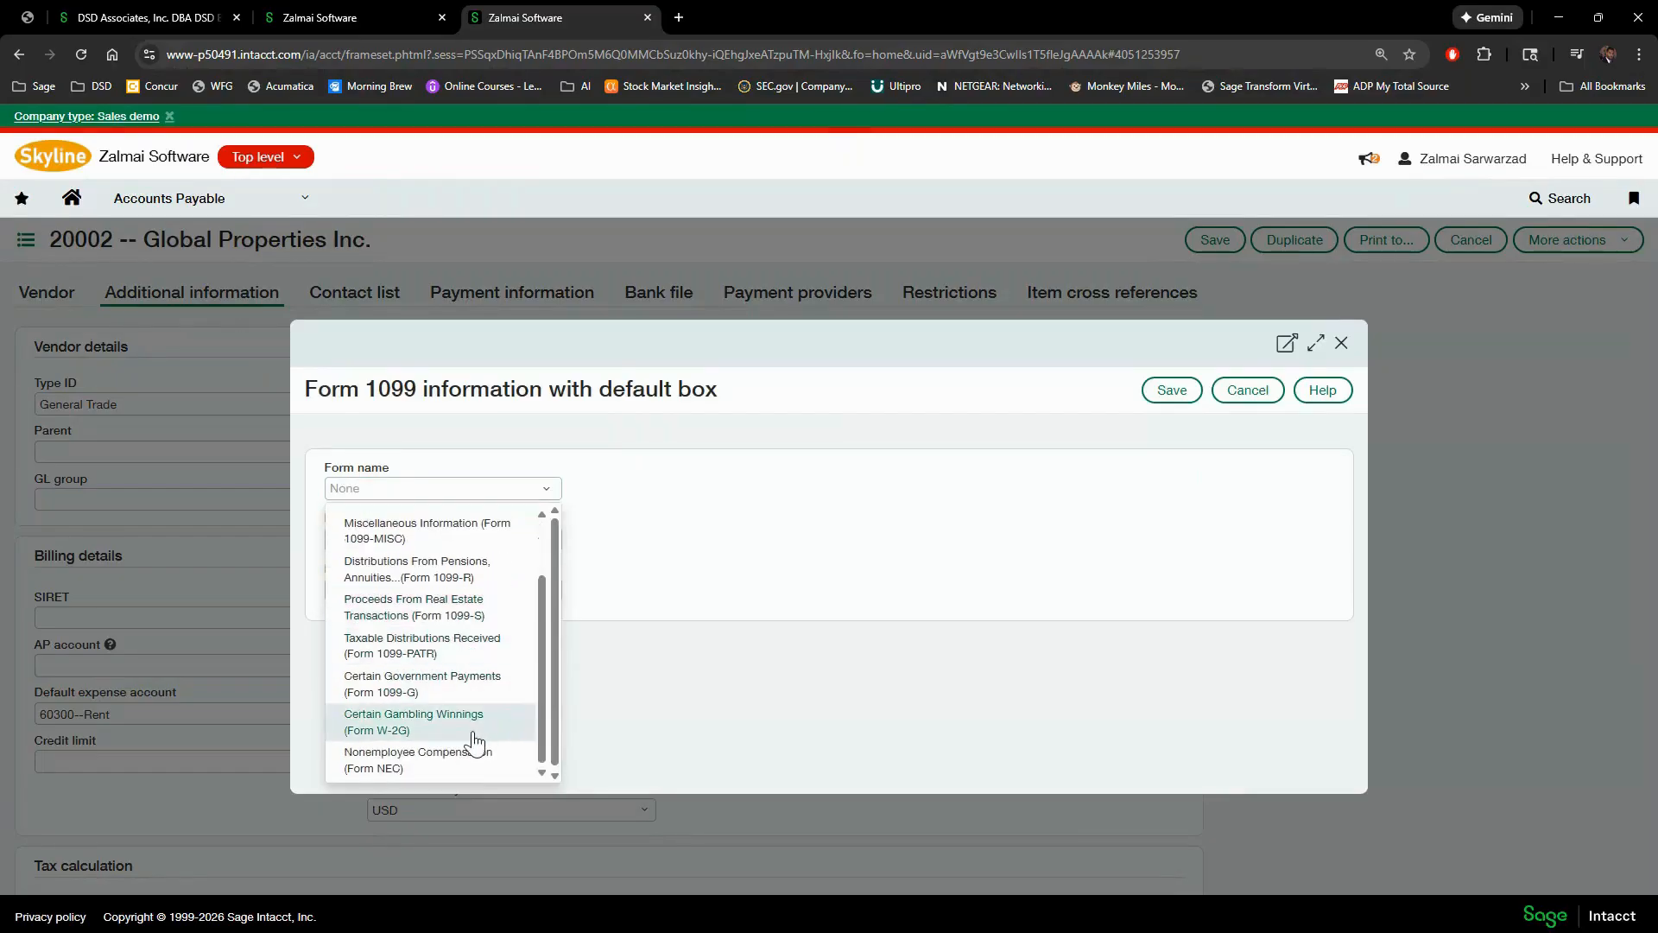
{"action": "left_click", "coordinate": [424, 760]}
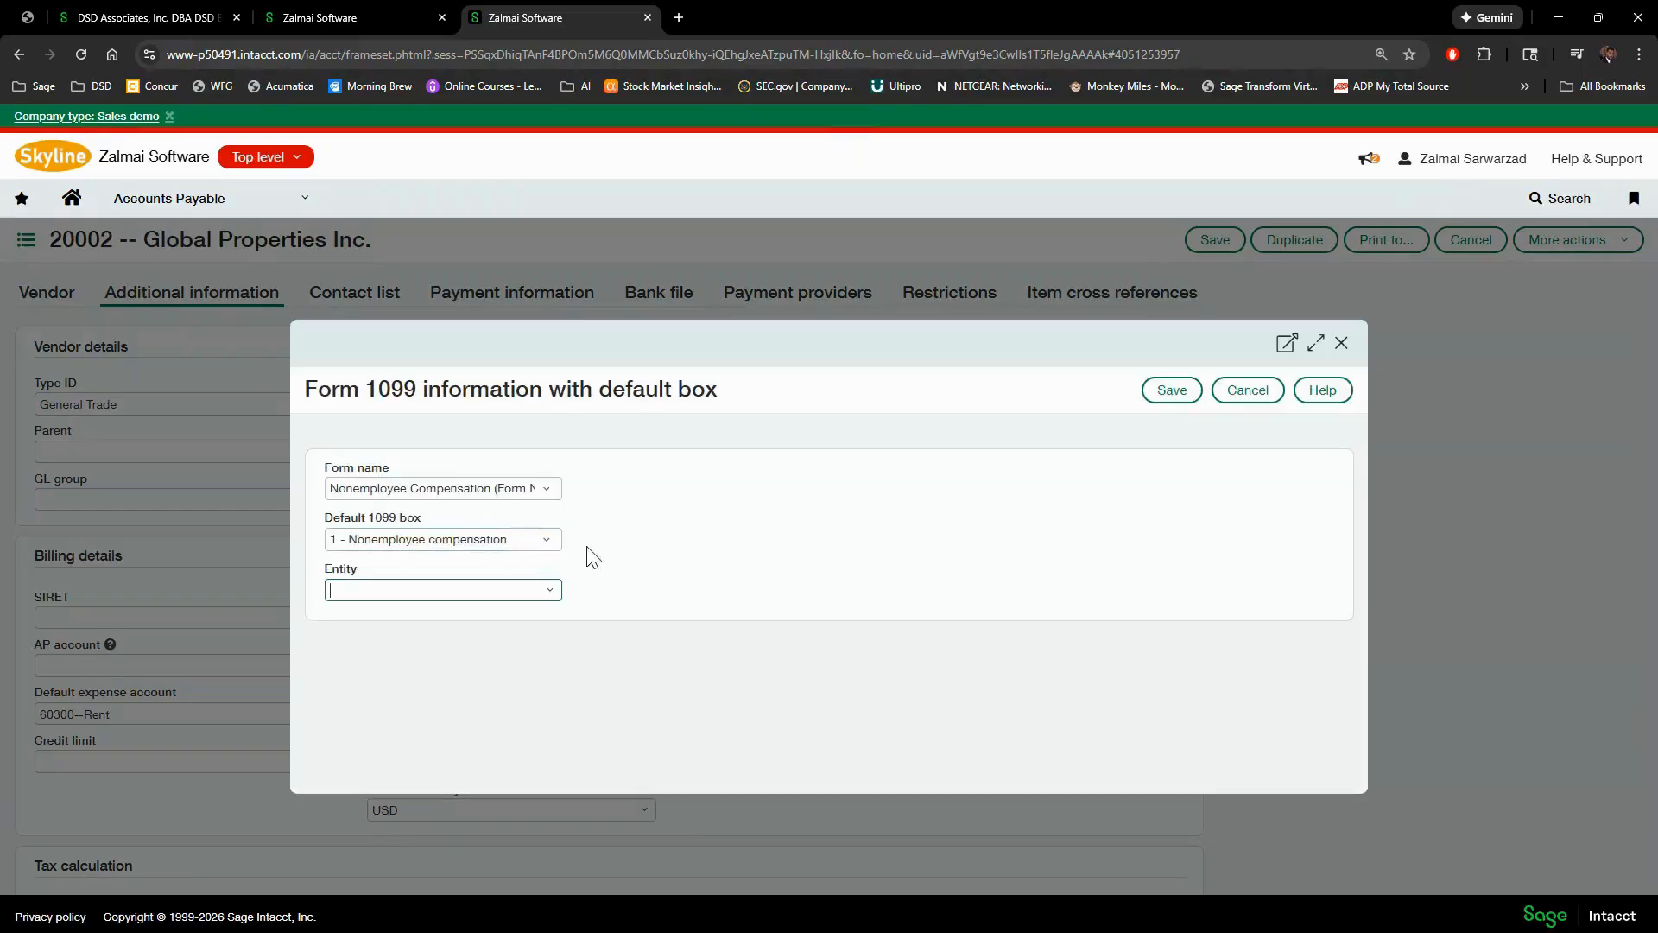
{"action": "left_click", "coordinate": [546, 540]}
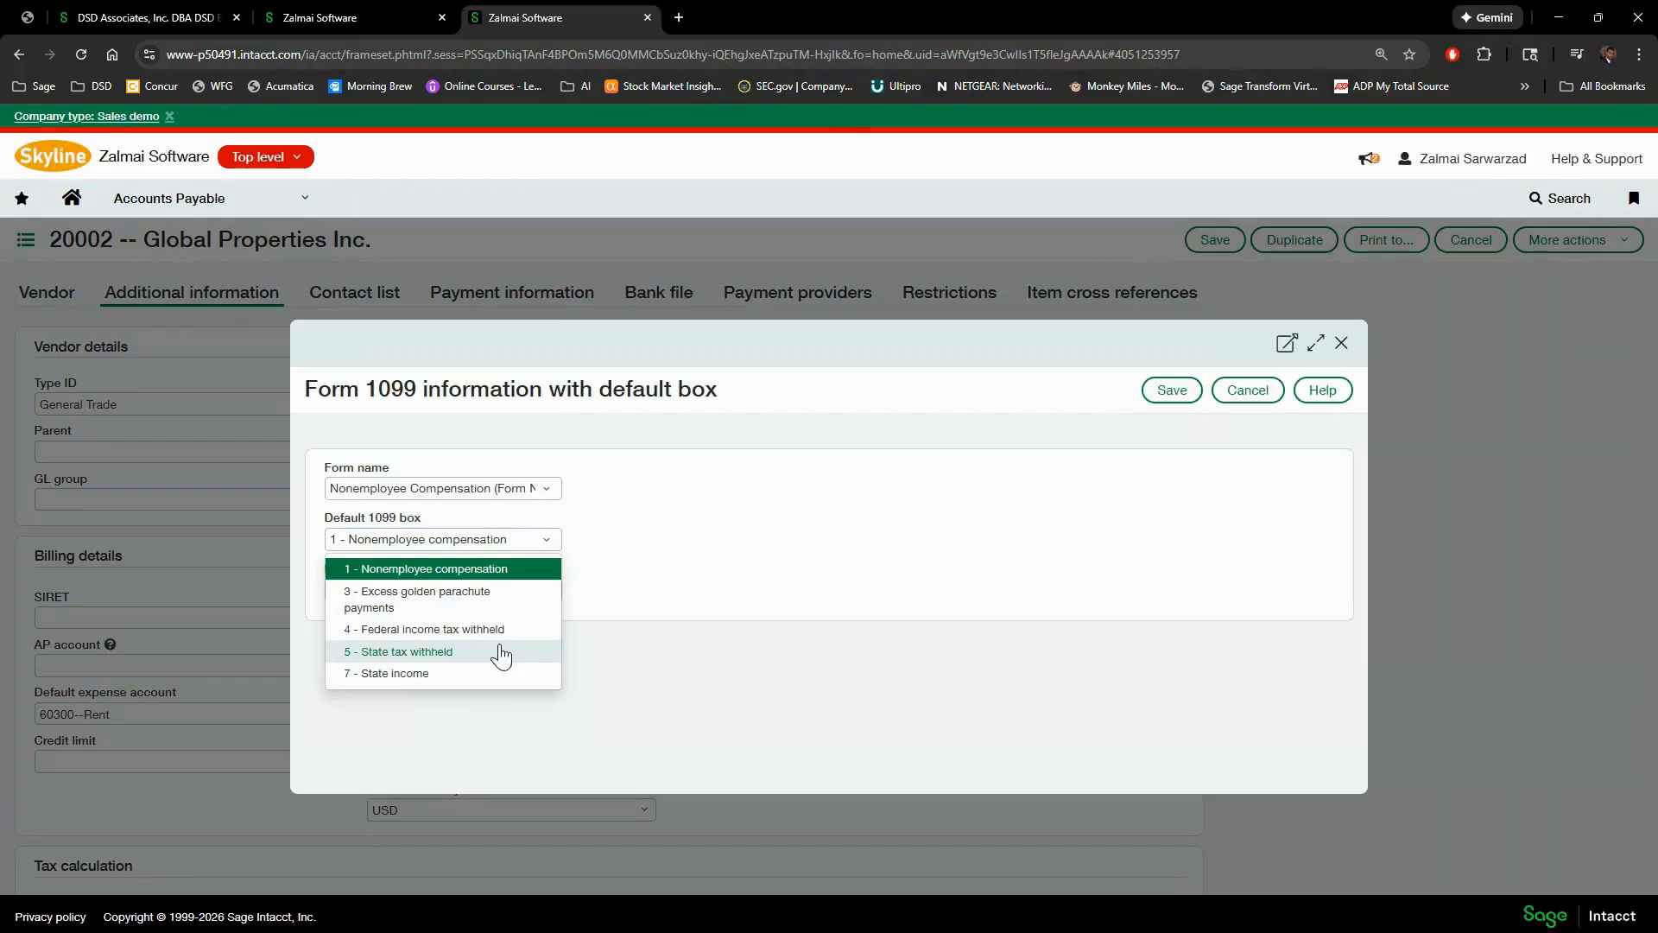
{"action": "left_click", "coordinate": [643, 593]}
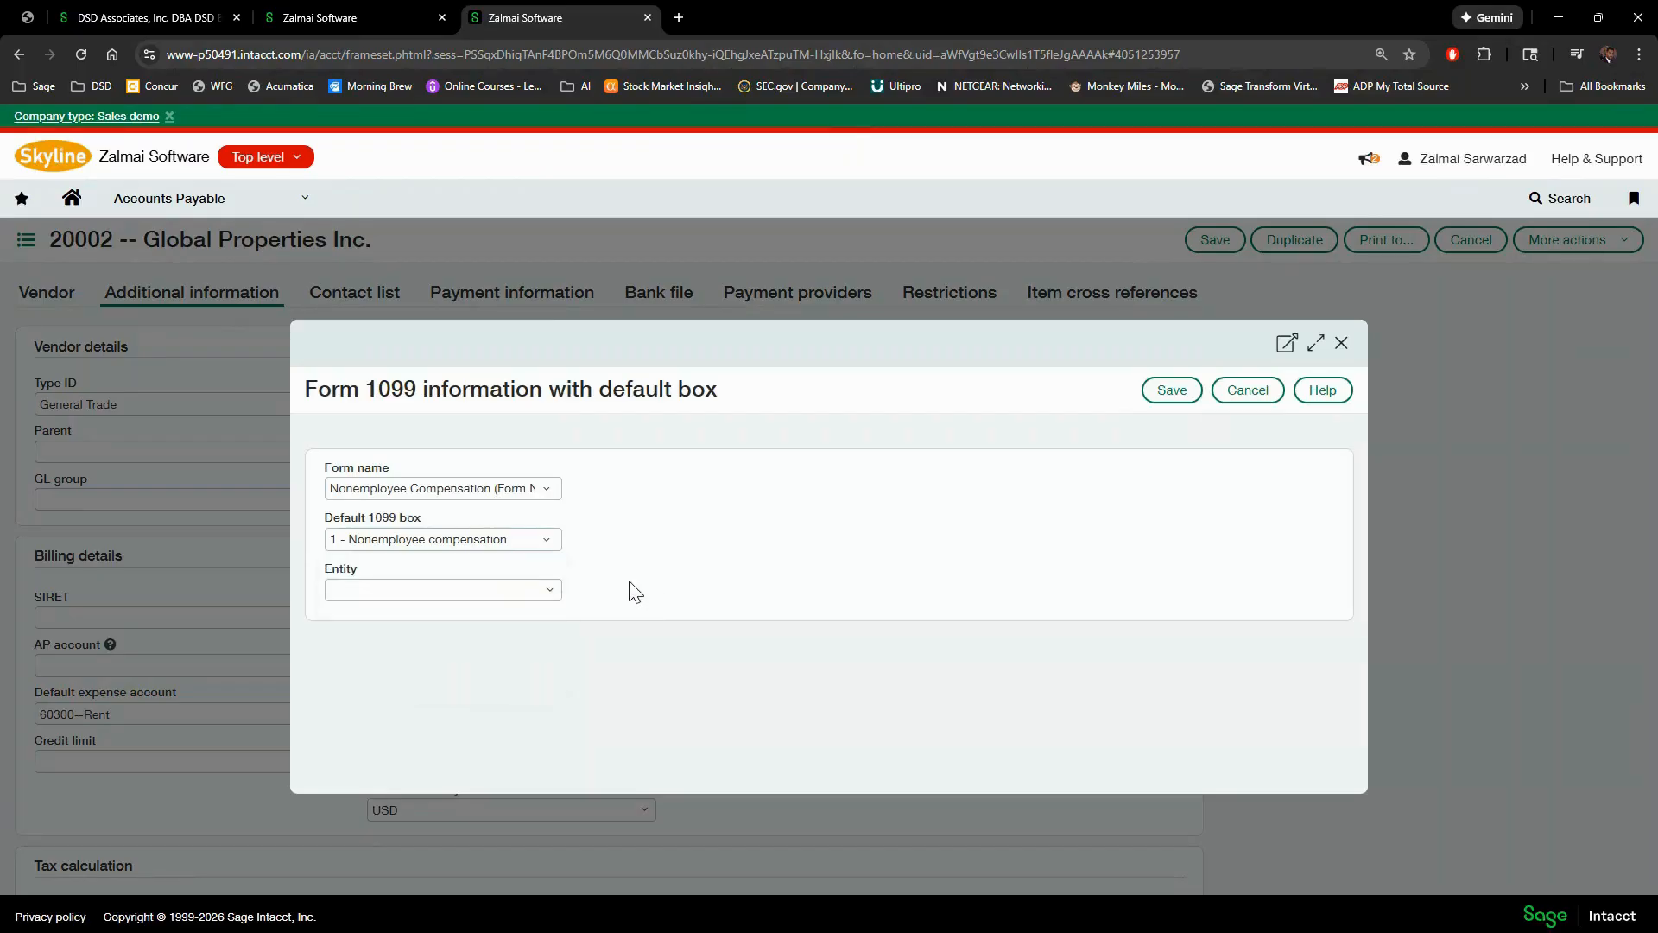
{"action": "left_click", "coordinate": [552, 593]}
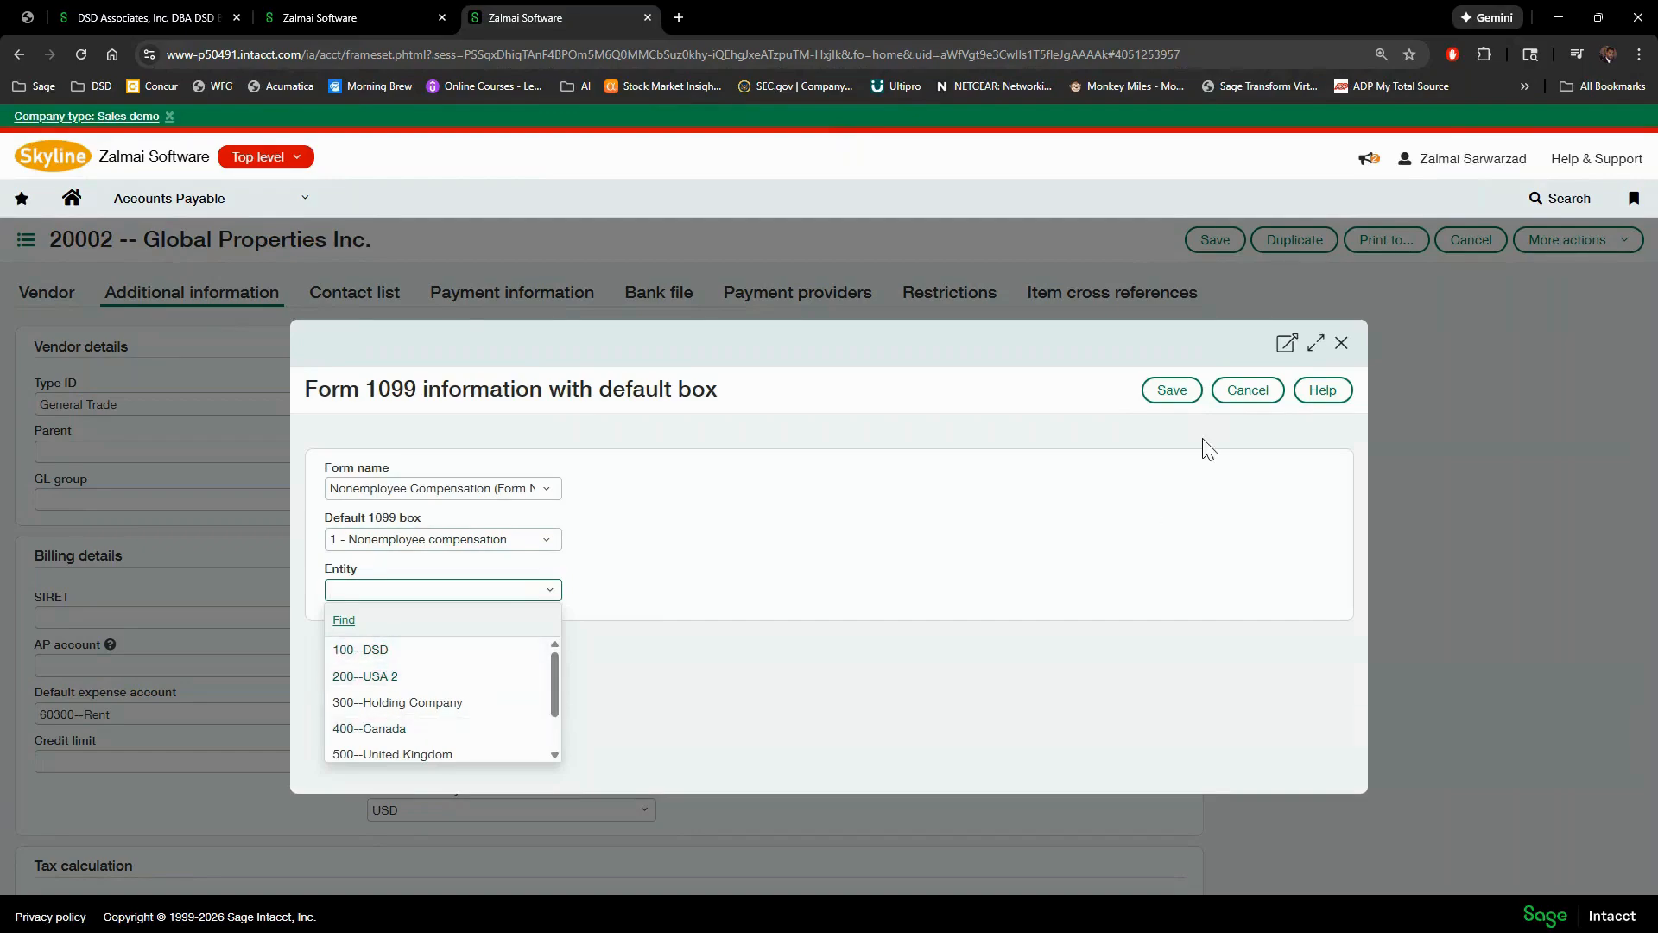
{"action": "left_click", "coordinate": [1156, 391]}
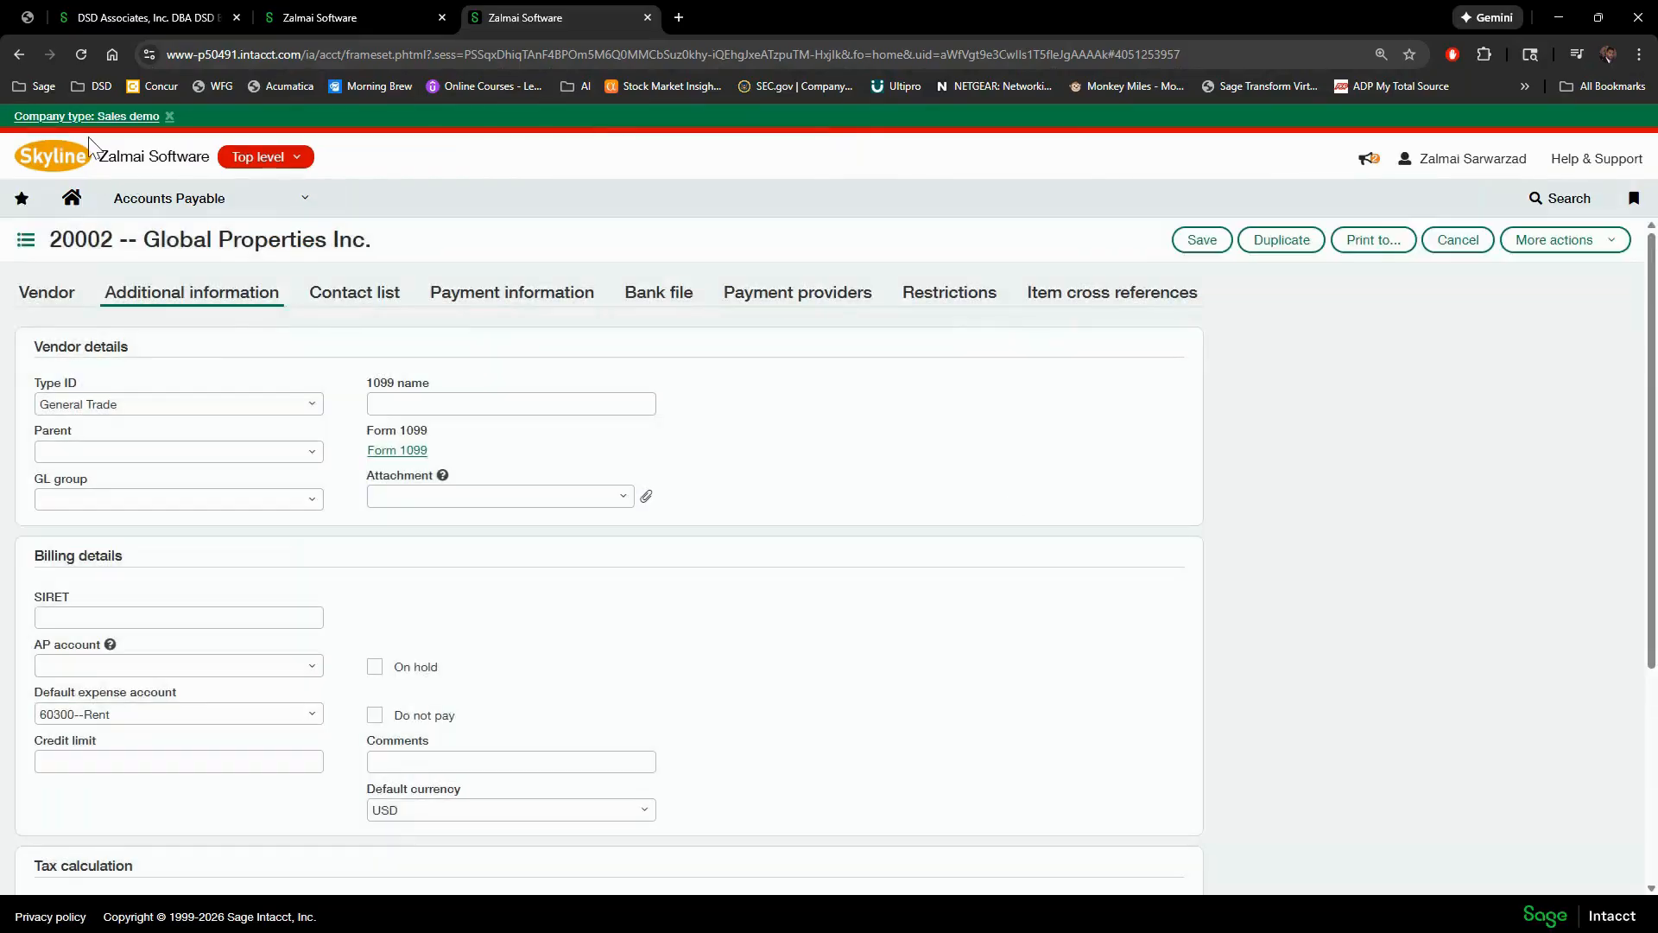
- Save the vendor, choosing to update all current- and prior-year 1099 transactions
{"action": "left_click", "coordinate": [1202, 241]}
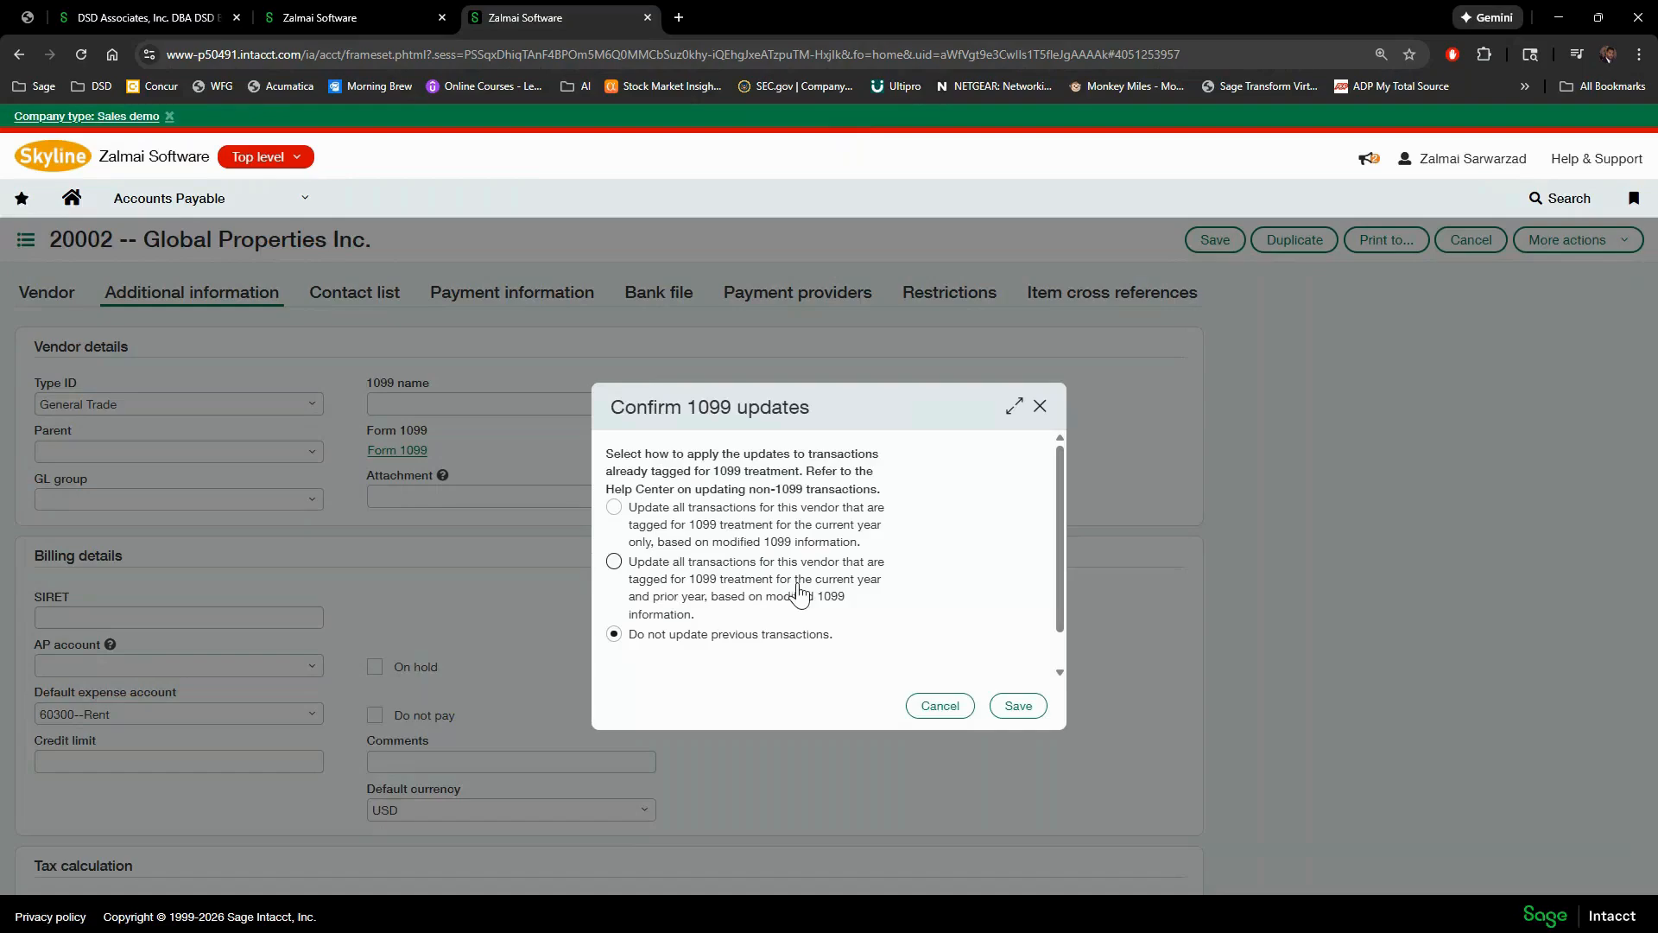
{"action": "left_click", "coordinate": [614, 561]}
{"action": "left_click", "coordinate": [1017, 707]}
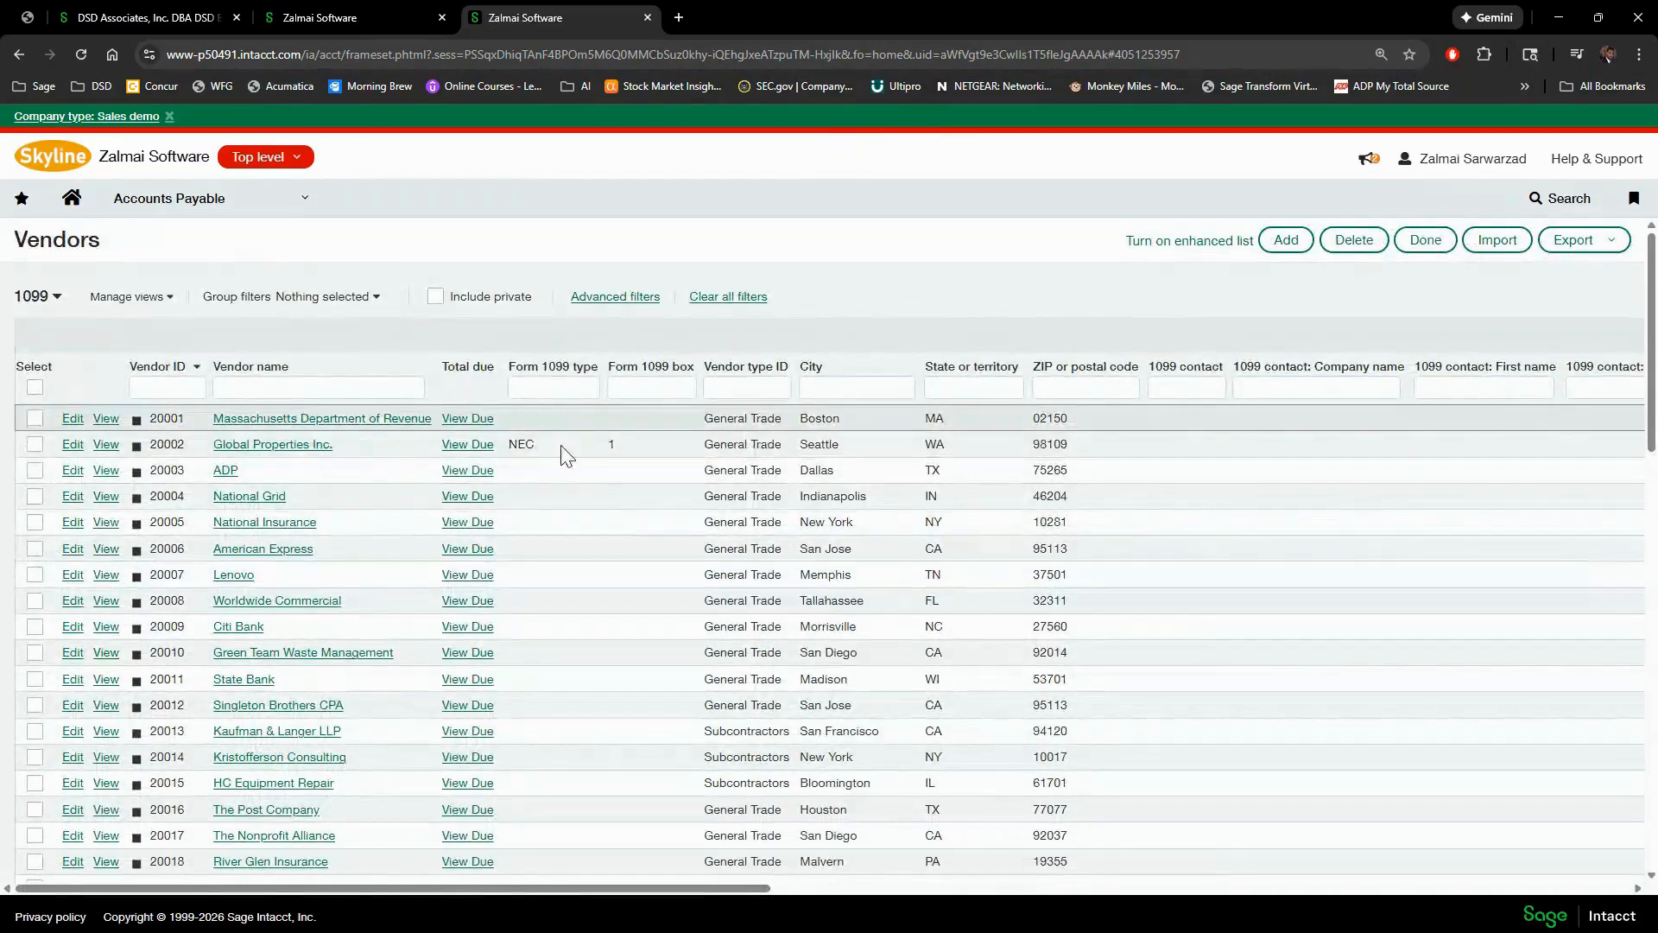
{"action": "left_click", "coordinate": [548, 386]}
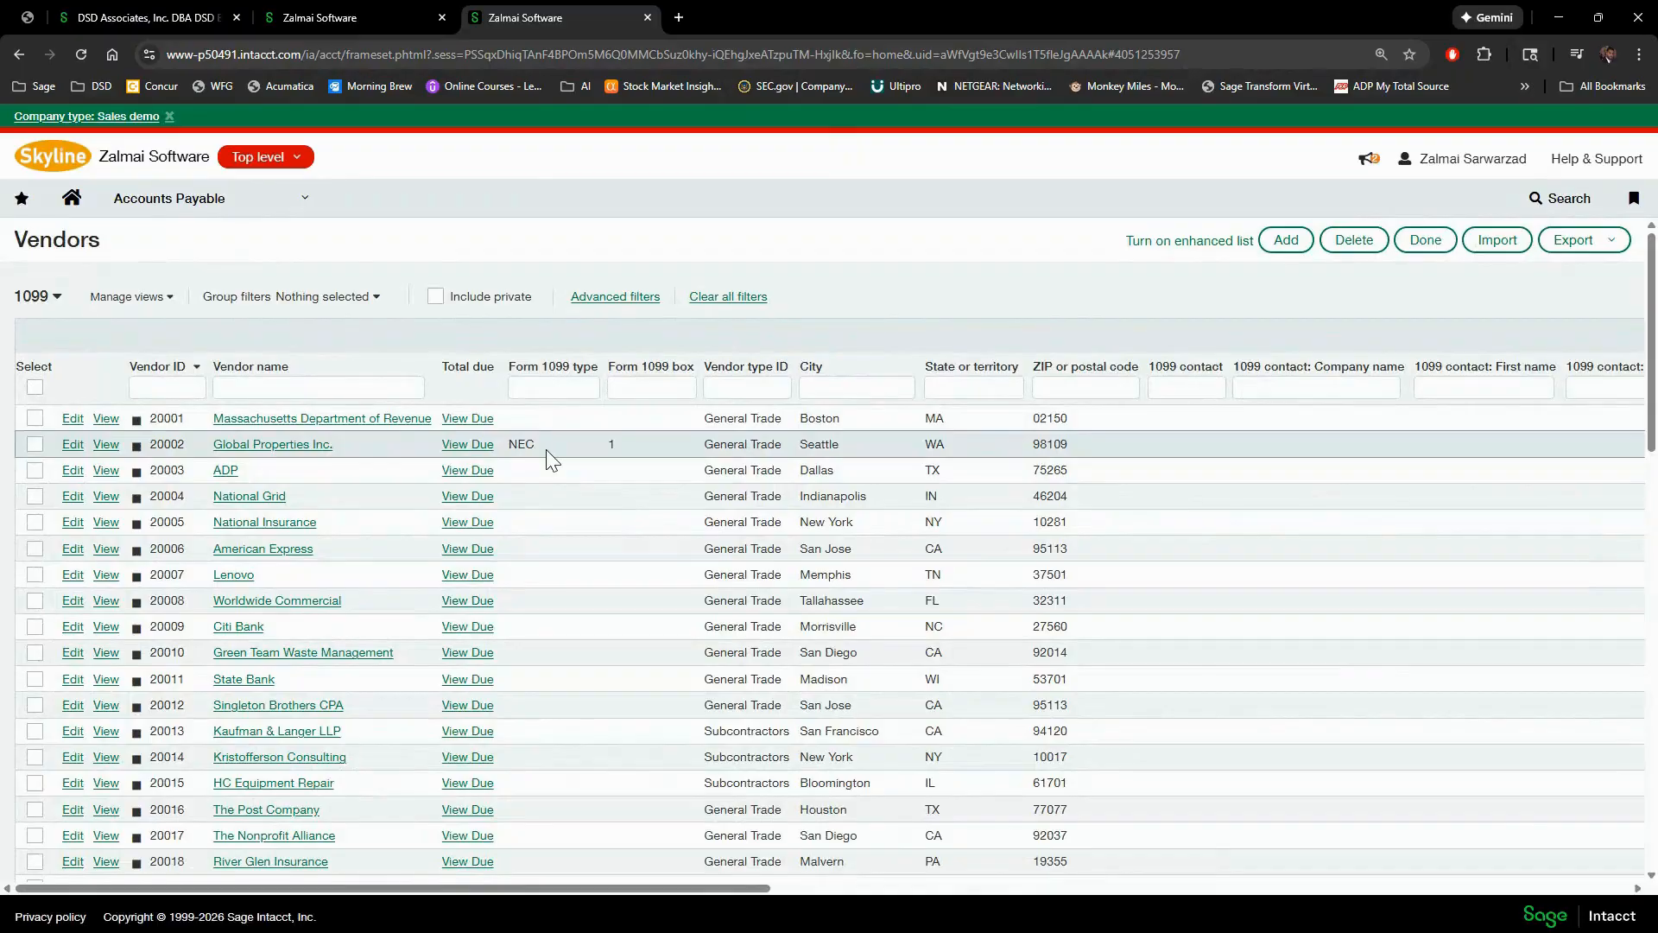
{"action": "left_click", "coordinate": [57, 298]}
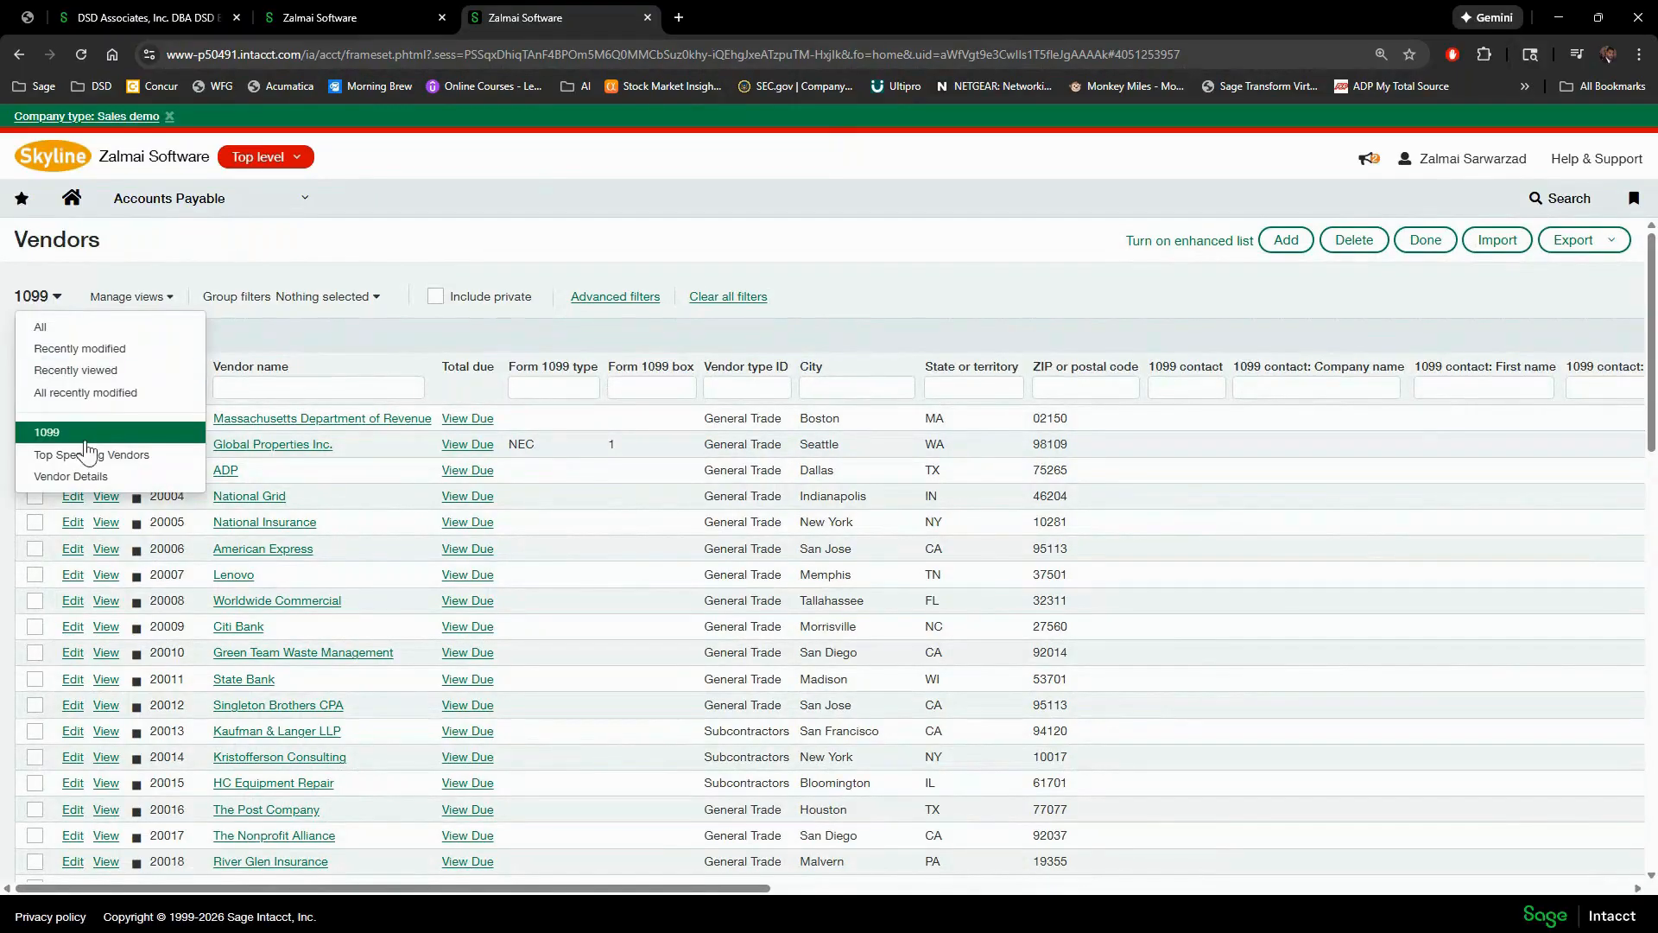
{"action": "left_click", "coordinate": [56, 432]}
{"action": "left_click", "coordinate": [121, 299]}
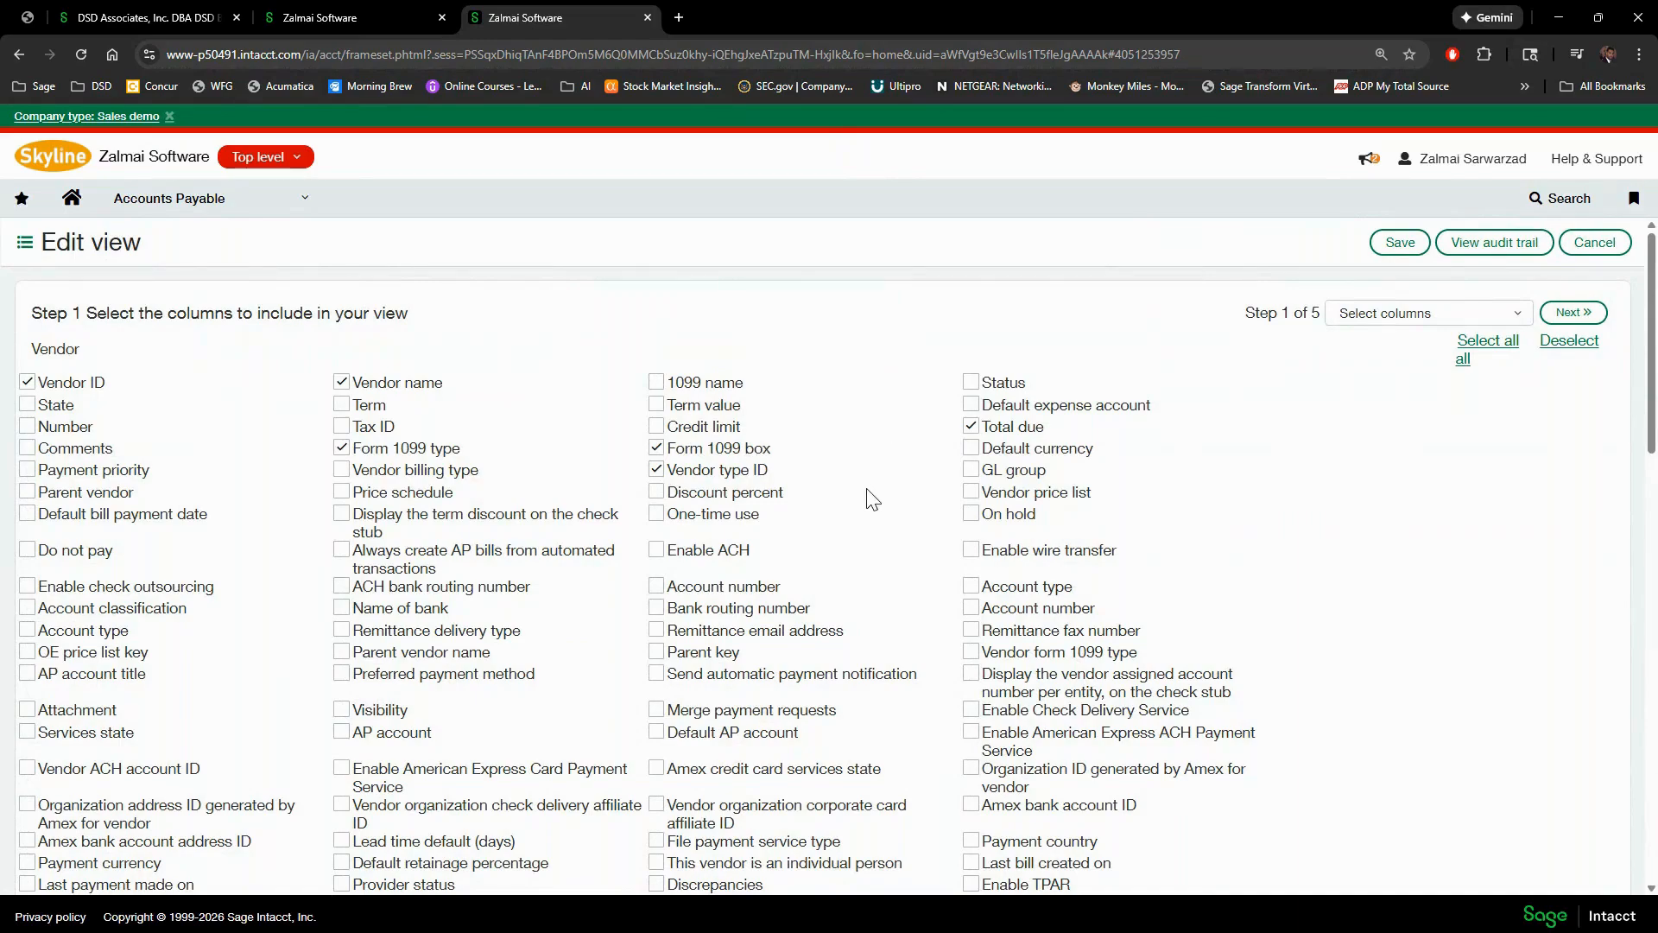
{"action": "scroll", "coordinate": [872, 499], "scroll_direction": "down", "scroll_amount": 4}
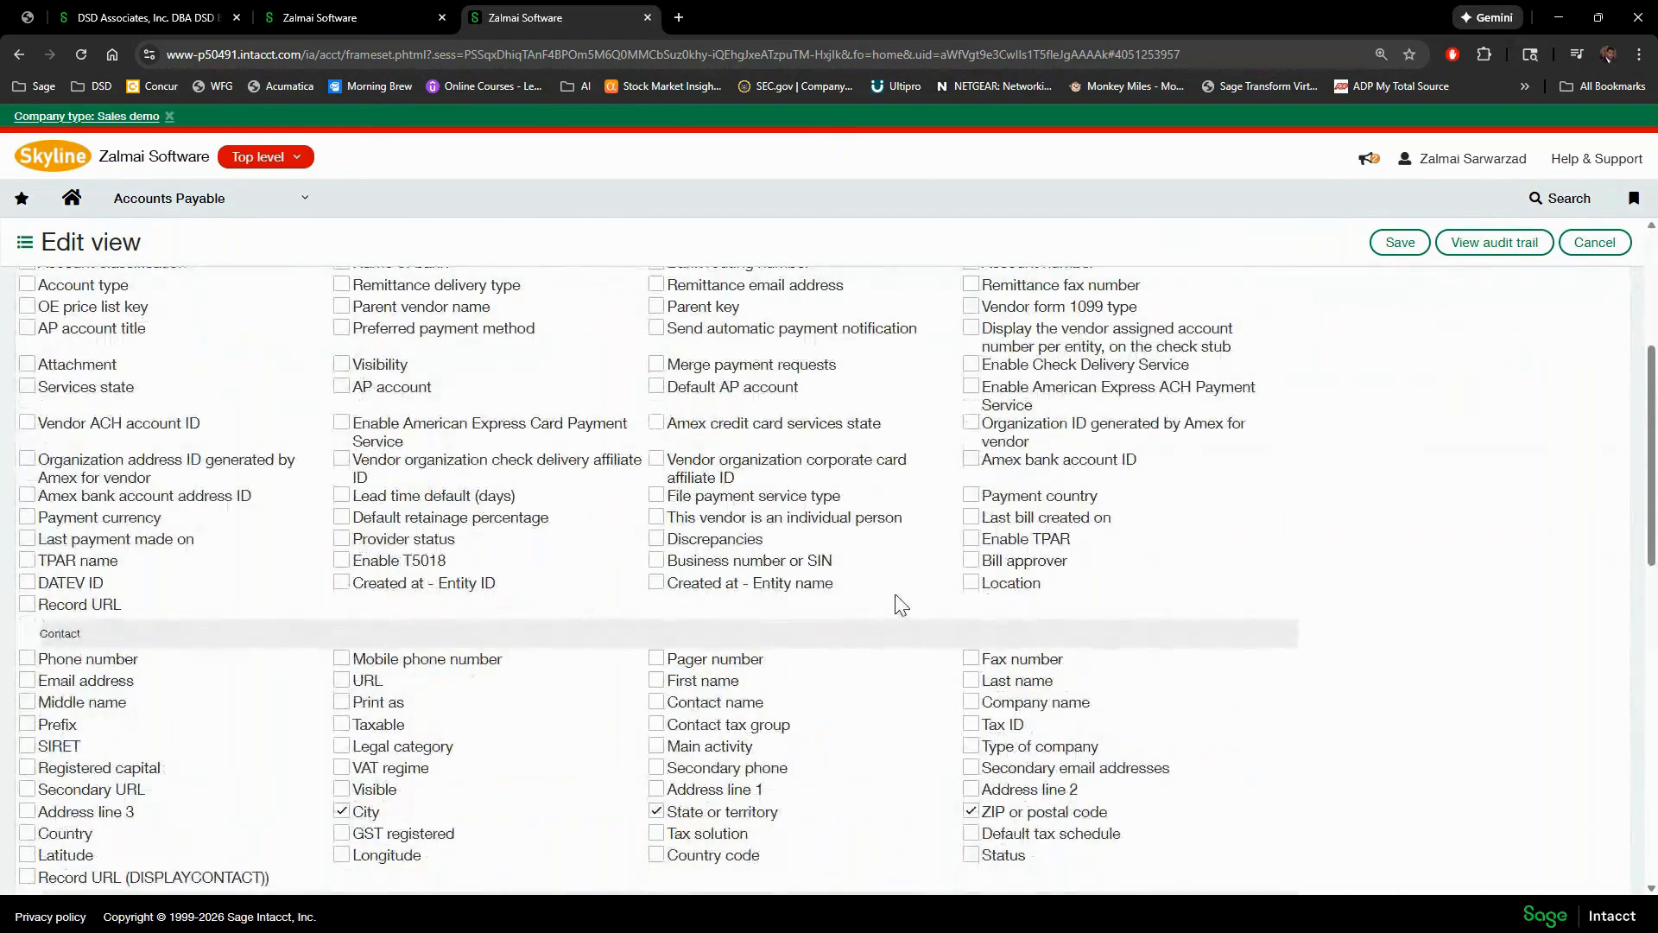
{"action": "scroll", "coordinate": [900, 605], "scroll_direction": "up", "scroll_amount": 3}
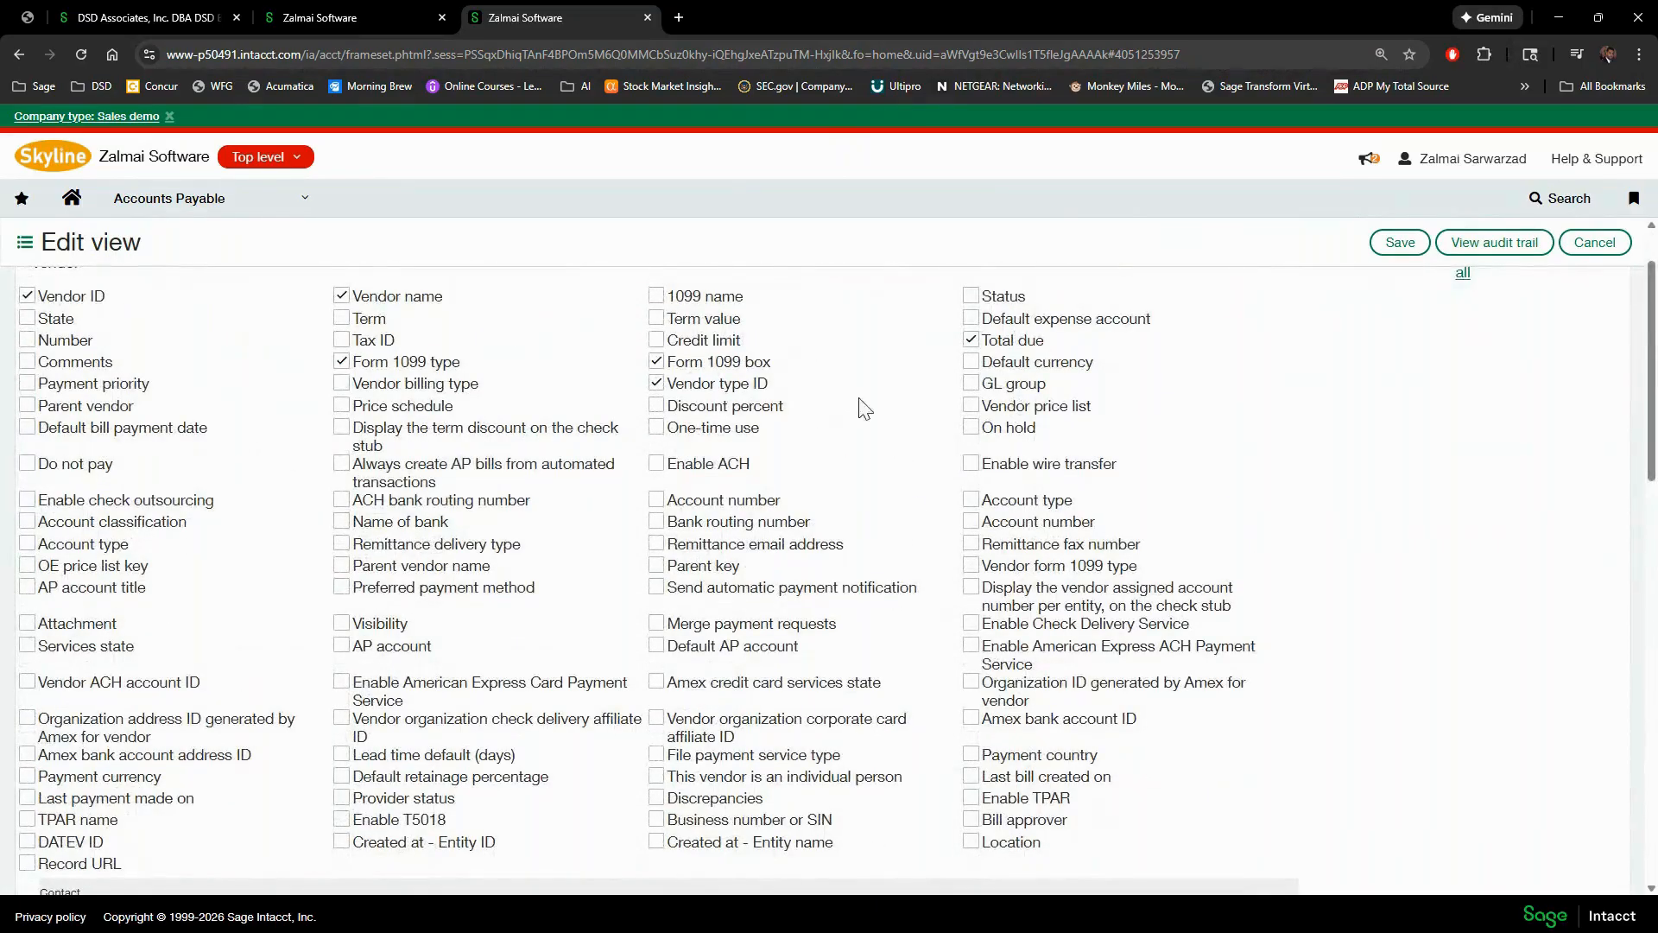
{"action": "left_click", "coordinate": [1594, 242]}
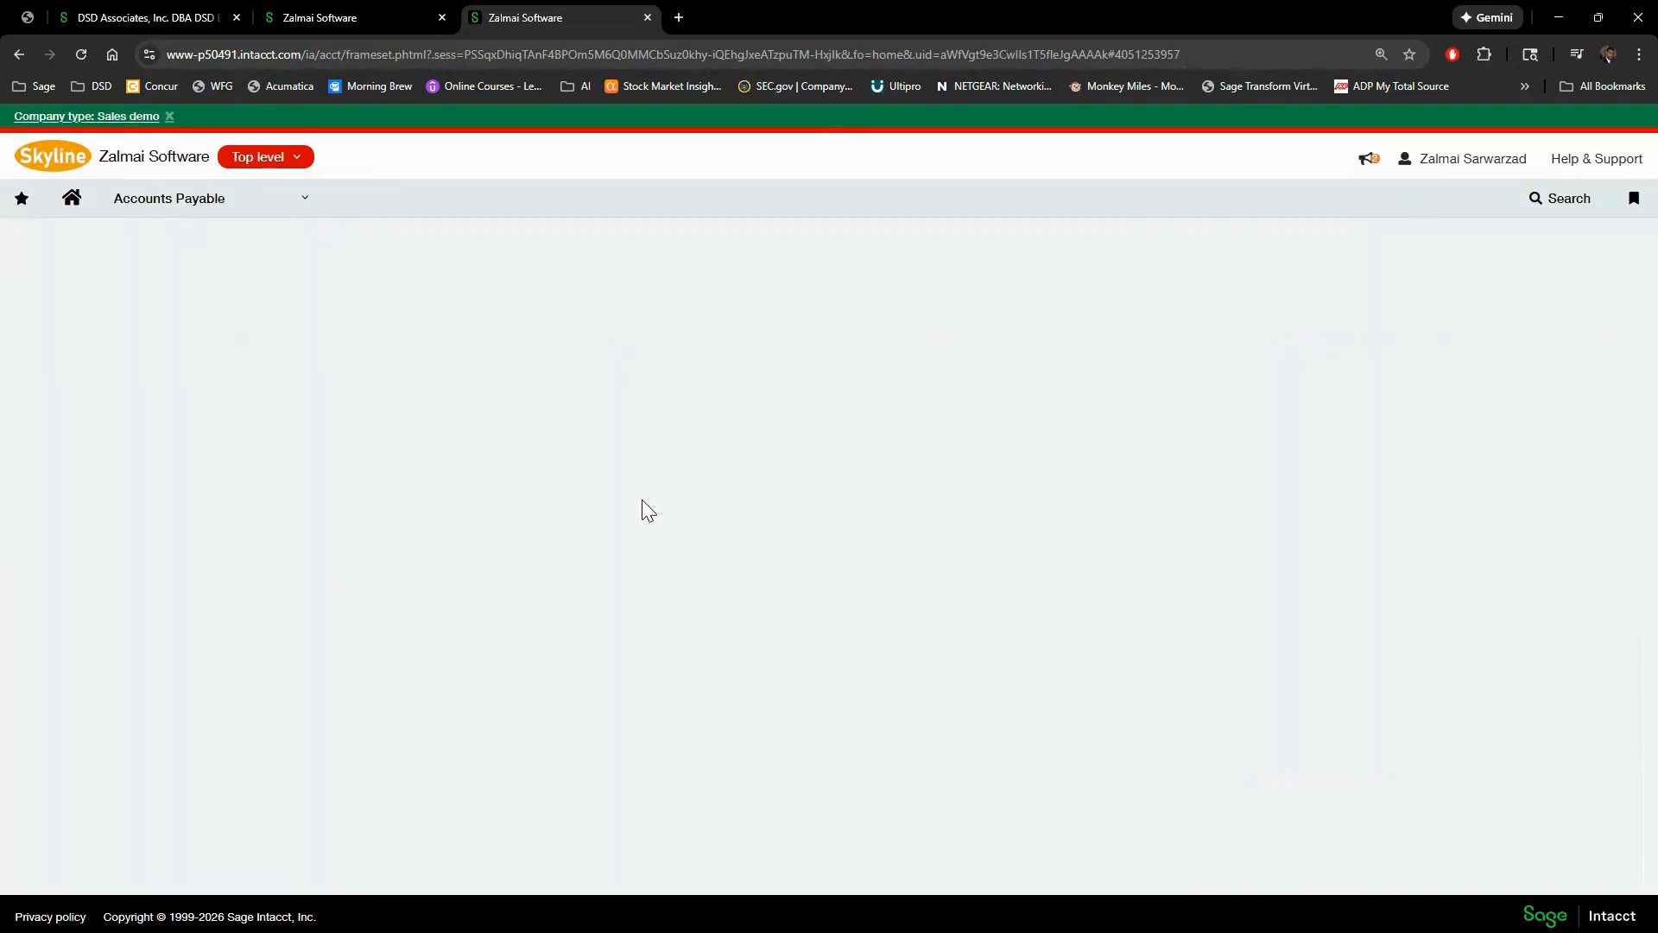
- Use the bookmarks list to open the 1099 report, then the Controller Dashboard
{"action": "left_click", "coordinate": [1631, 201]}
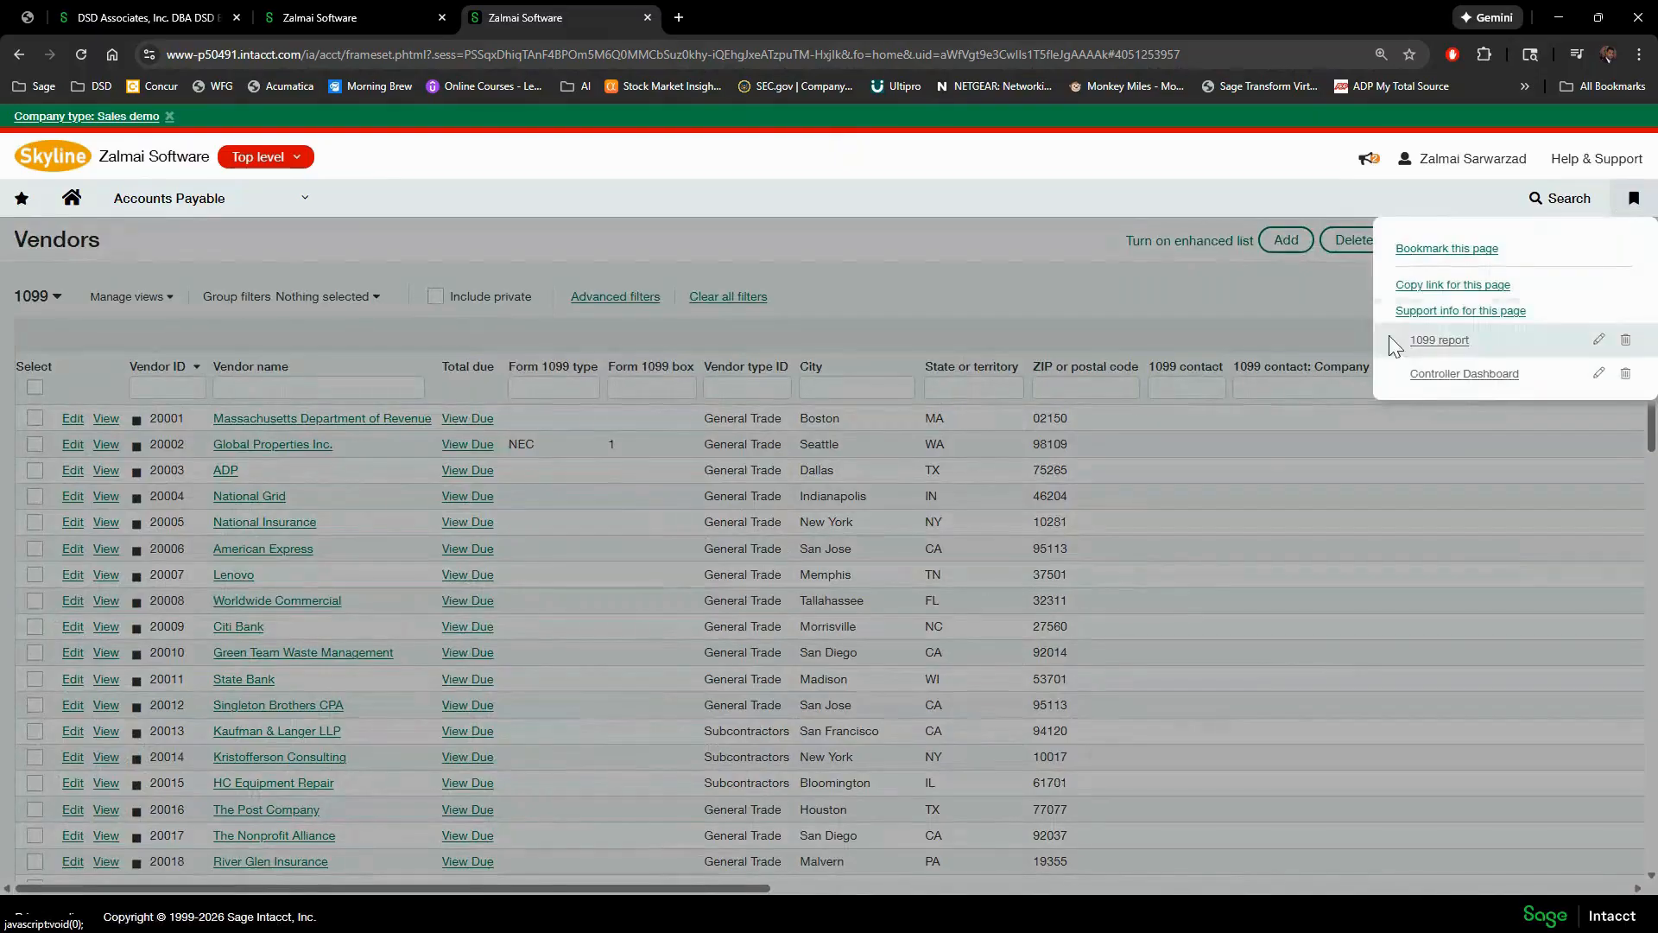
{"action": "left_click", "coordinate": [1439, 342]}
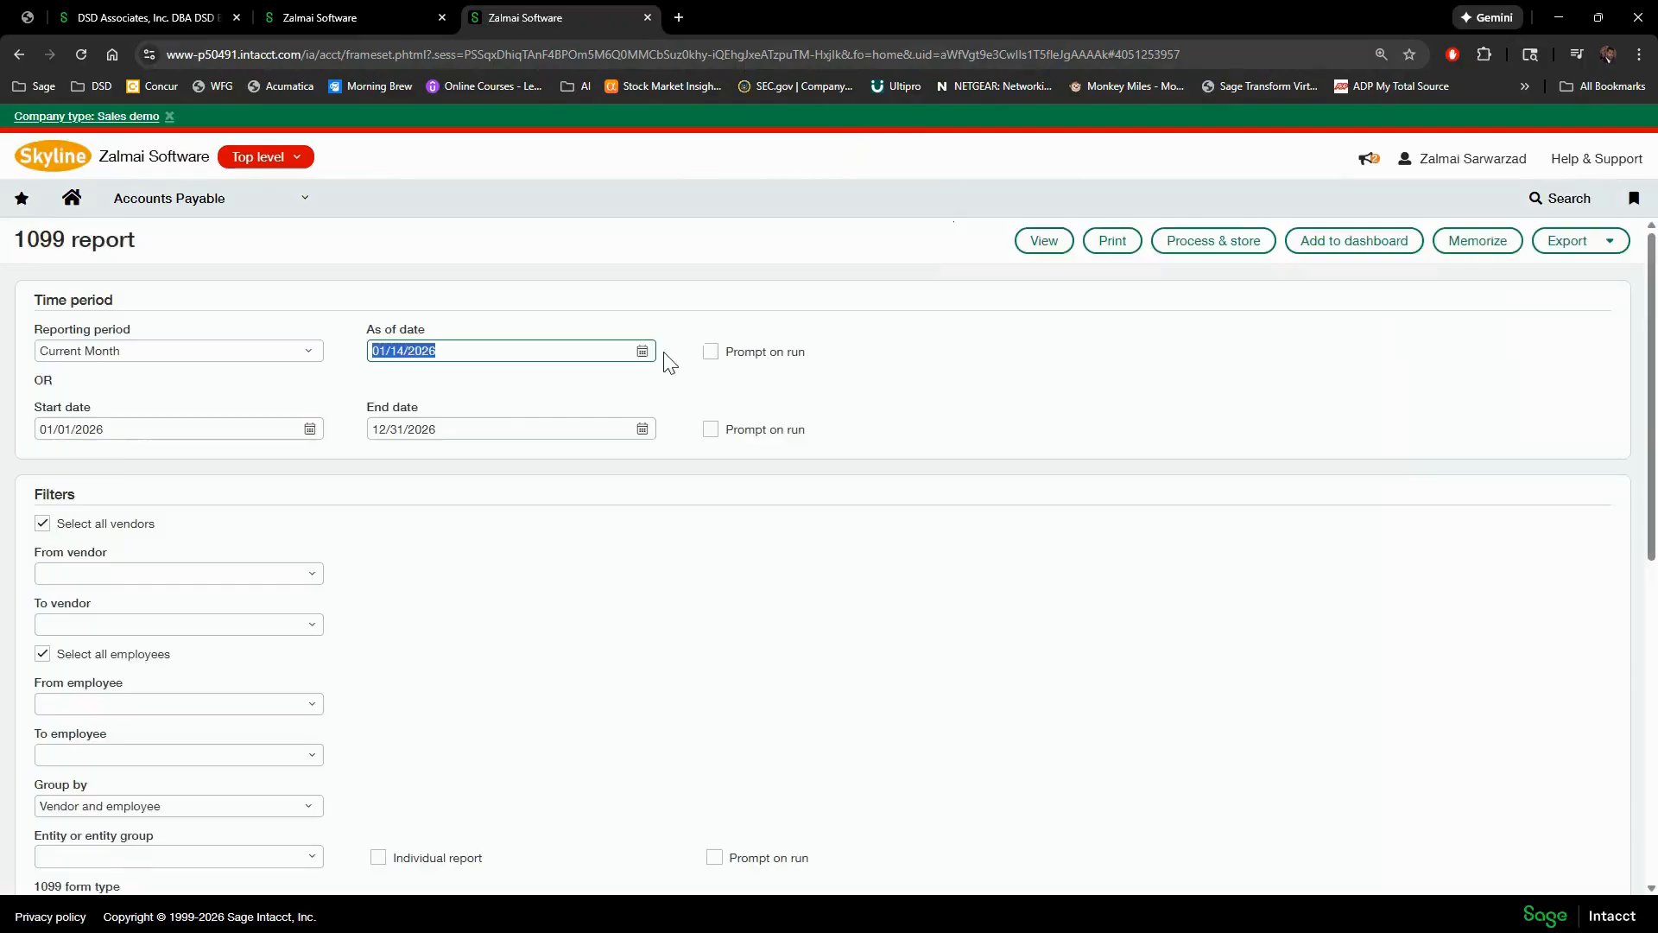
{"action": "left_click", "coordinate": [1635, 204]}
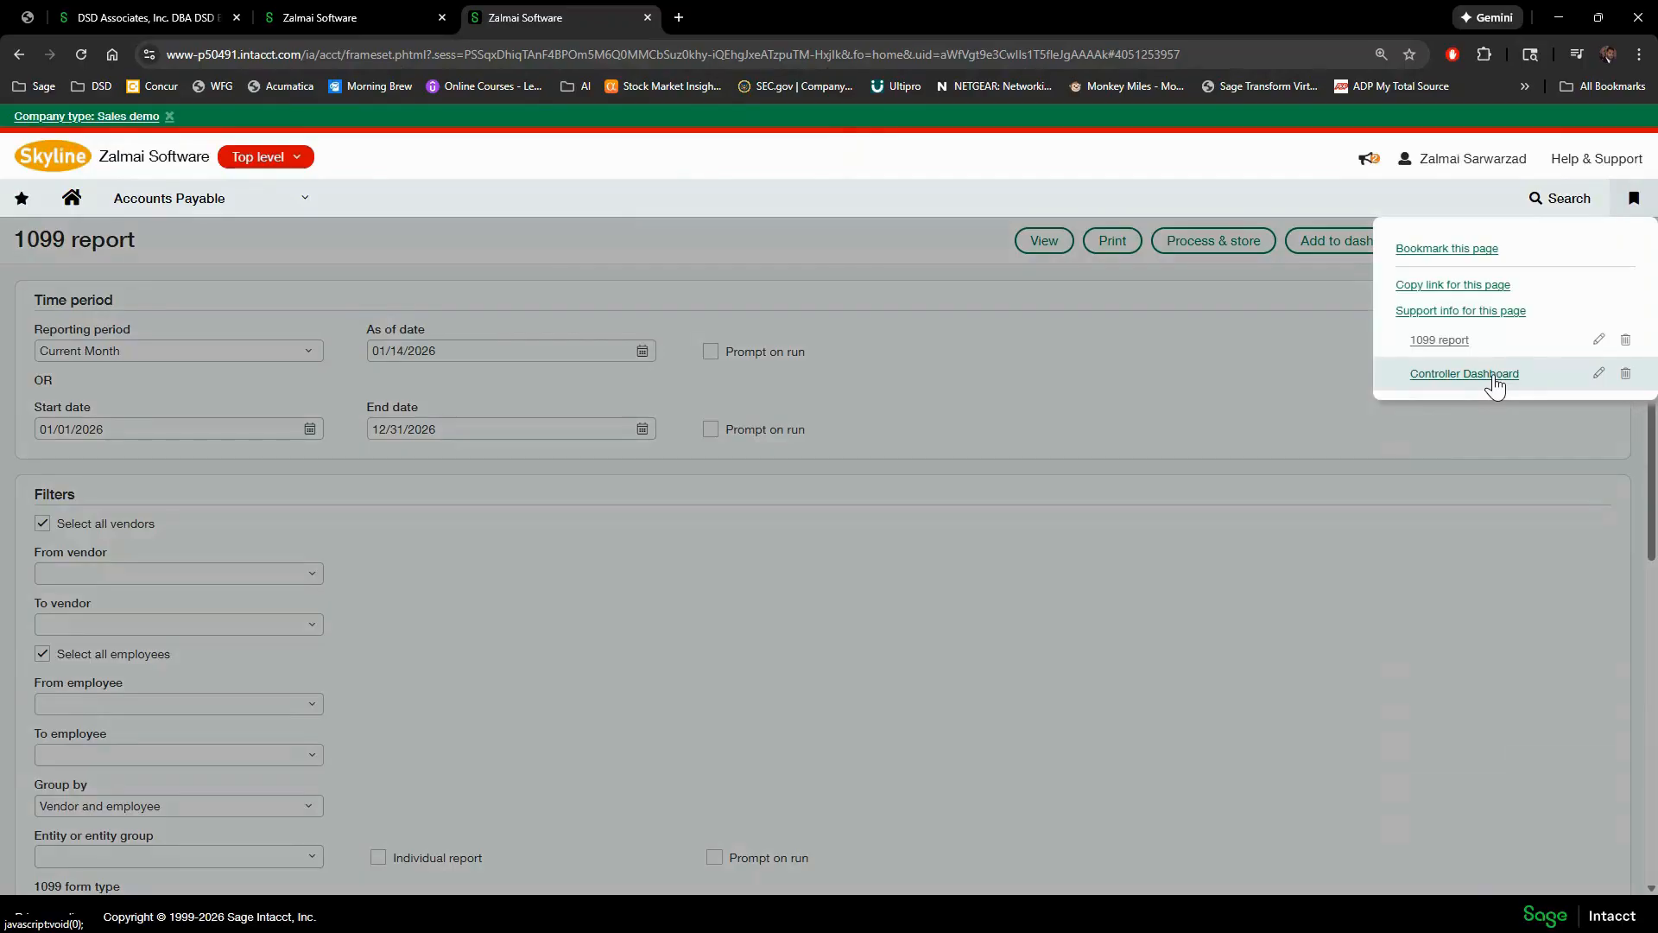
{"action": "left_click", "coordinate": [1493, 377]}
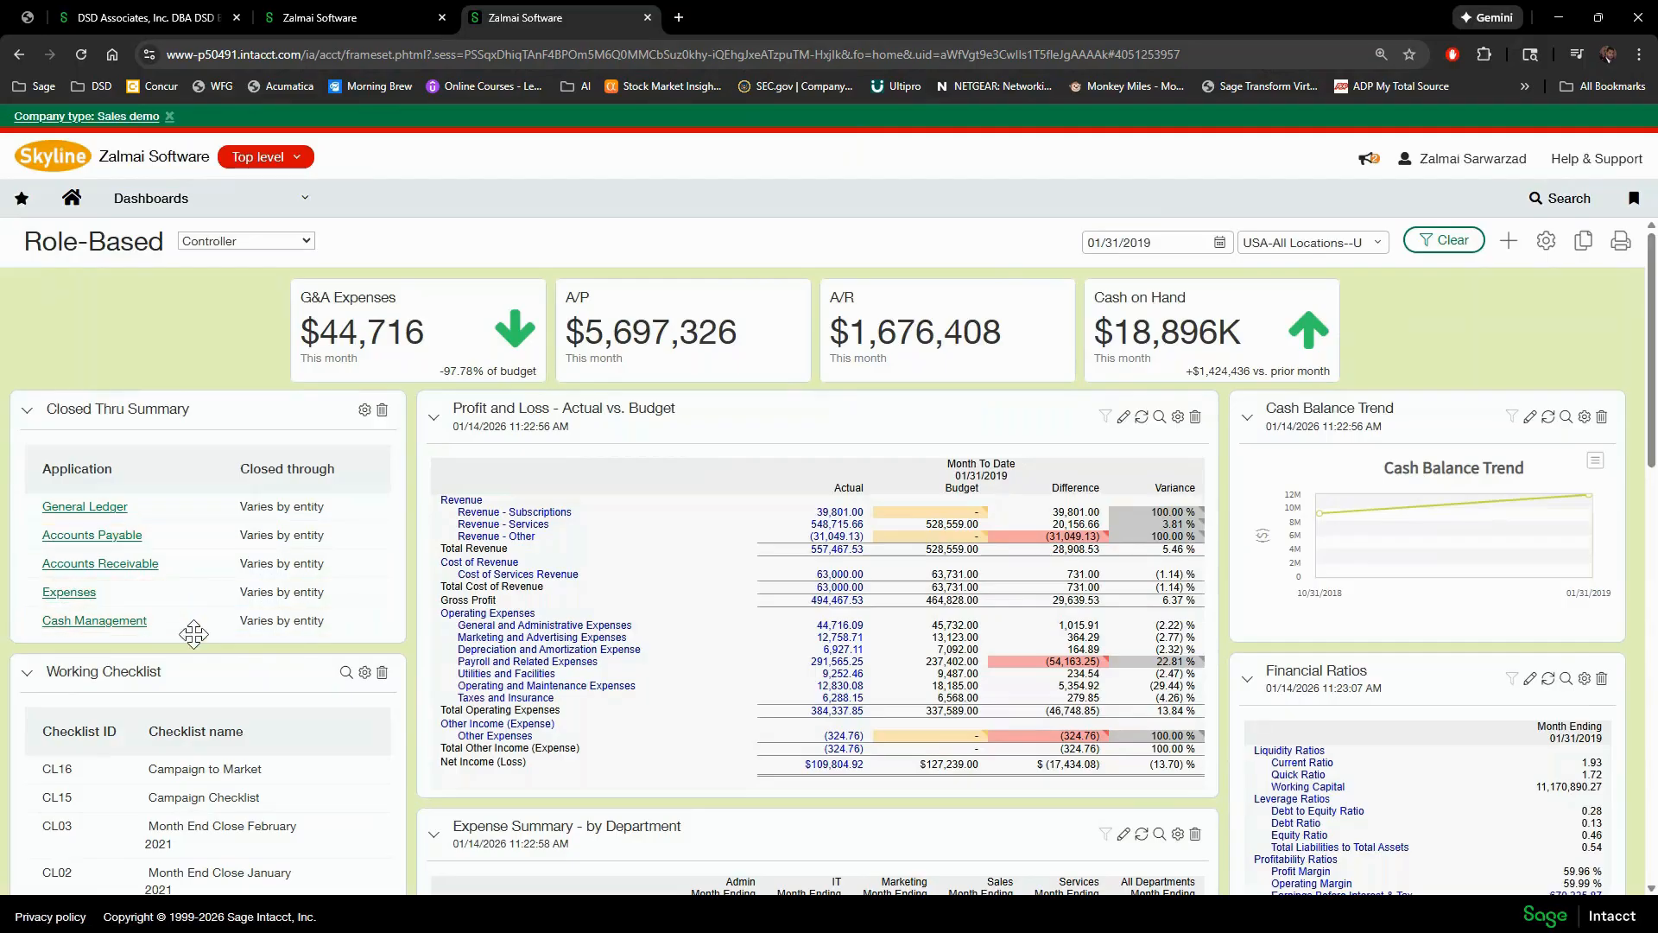
- Scroll the Controller dashboard to review Profit and Loss, Expense Summary and approval panels
{"action": "scroll", "coordinate": [207, 661], "scroll_direction": "down", "scroll_amount": 4}
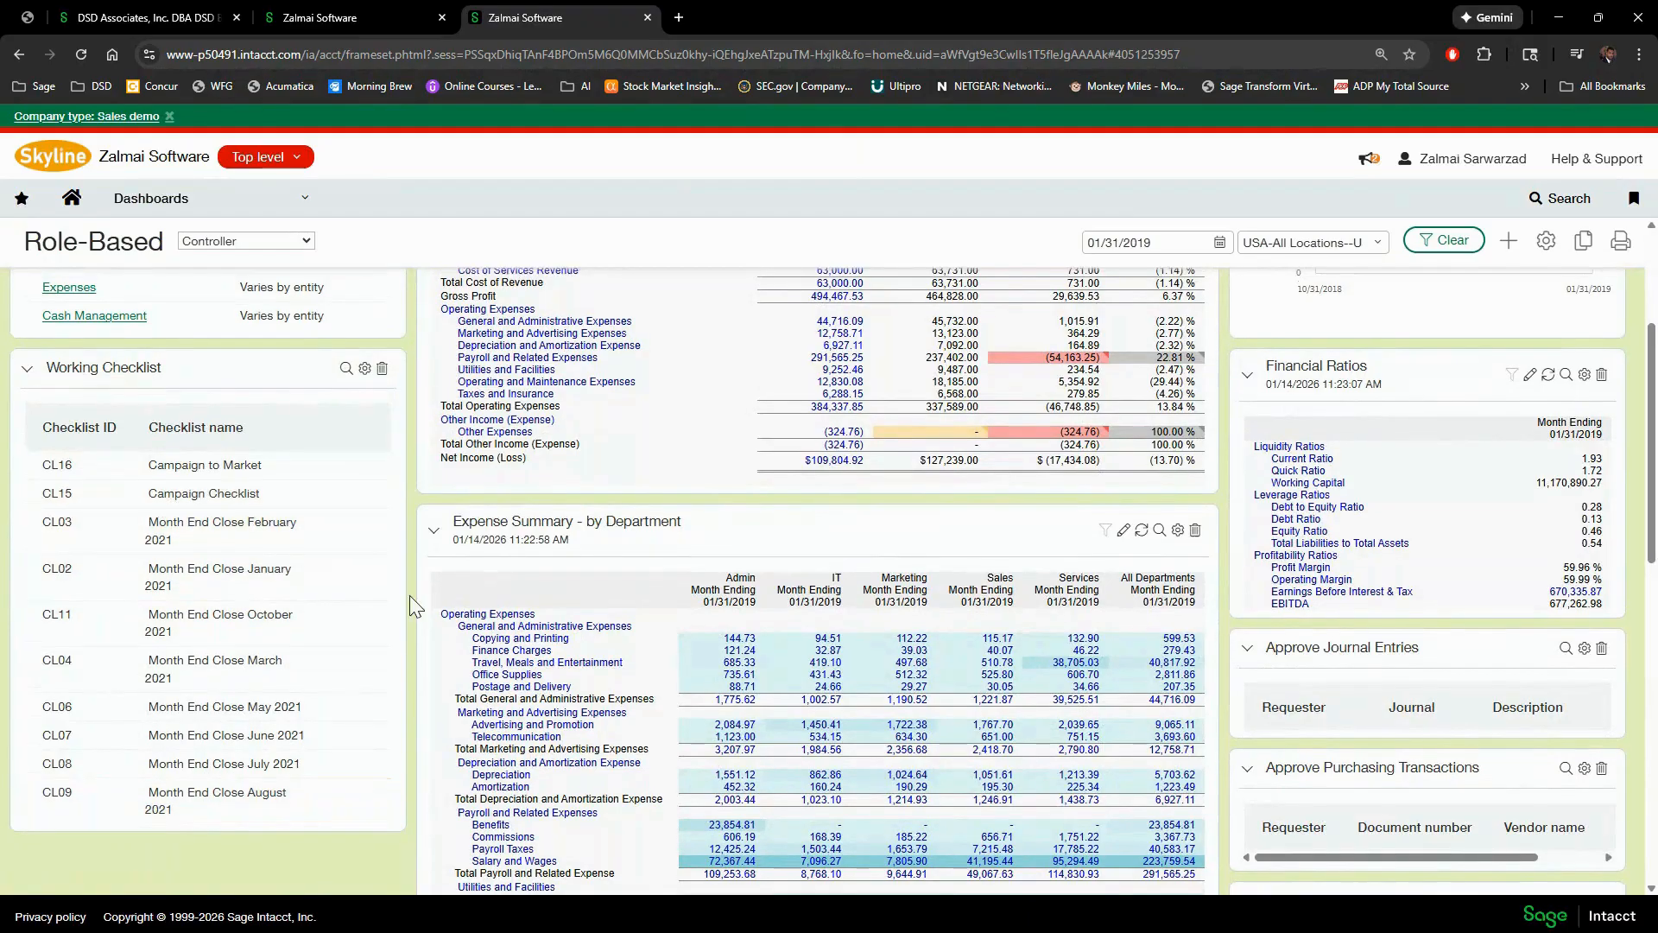
{"action": "scroll", "coordinate": [429, 605], "scroll_direction": "up", "scroll_amount": 4}
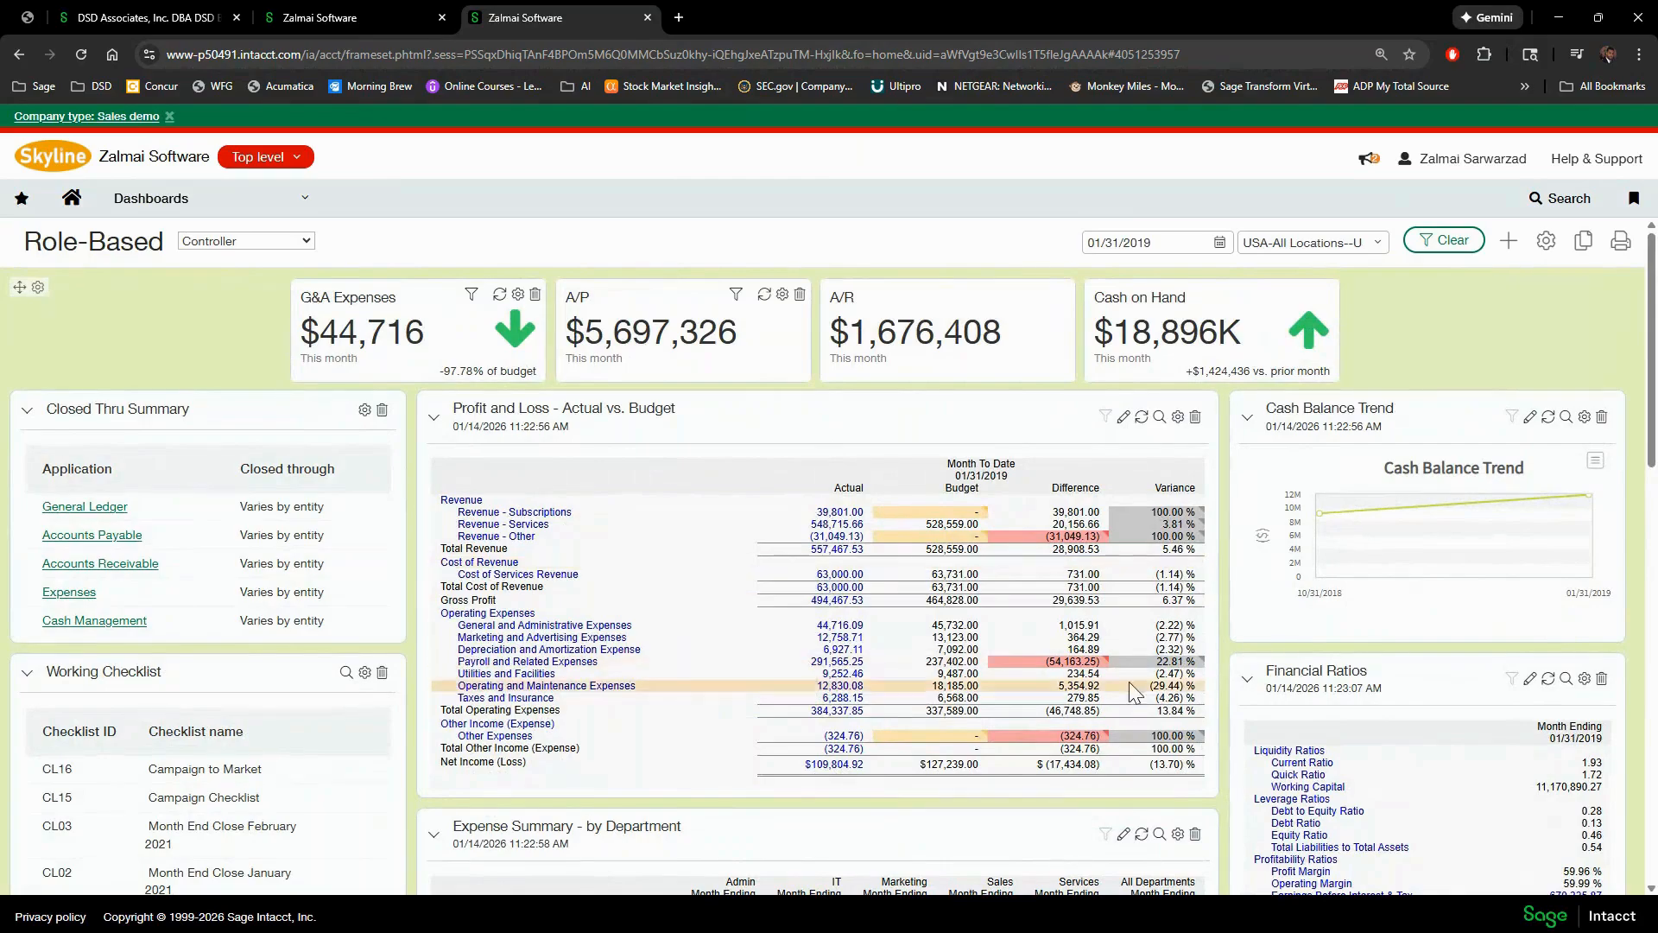
{"action": "scroll", "coordinate": [1133, 691], "scroll_direction": "down", "scroll_amount": 3}
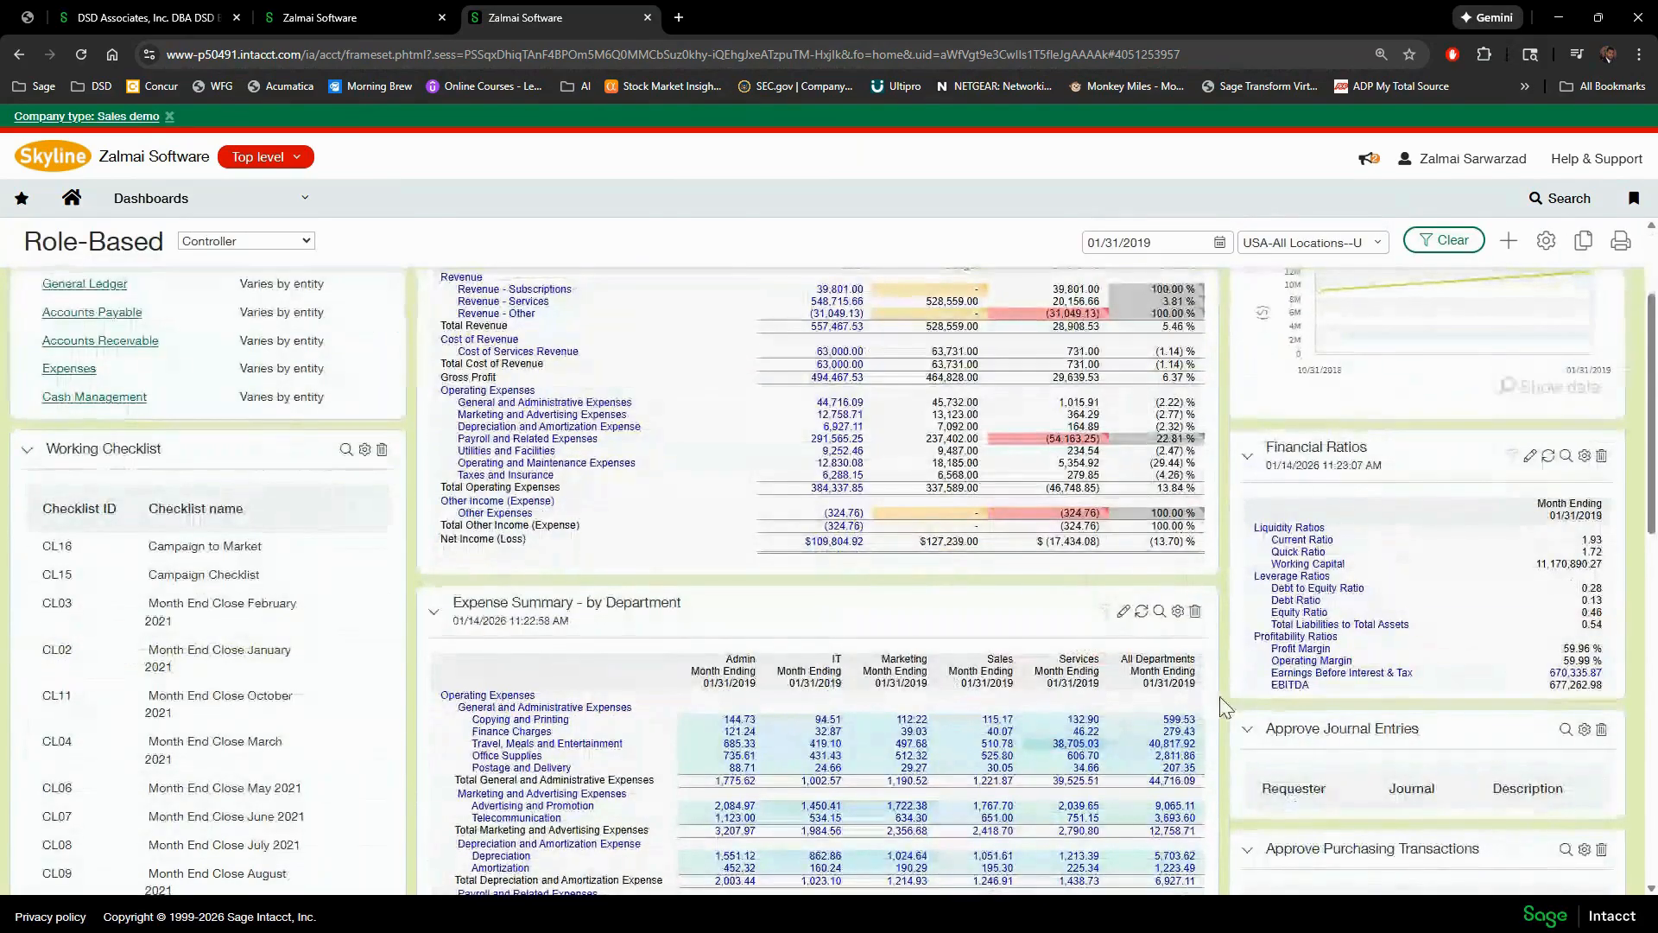
{"action": "scroll", "coordinate": [1225, 707], "scroll_direction": "down", "scroll_amount": 3}
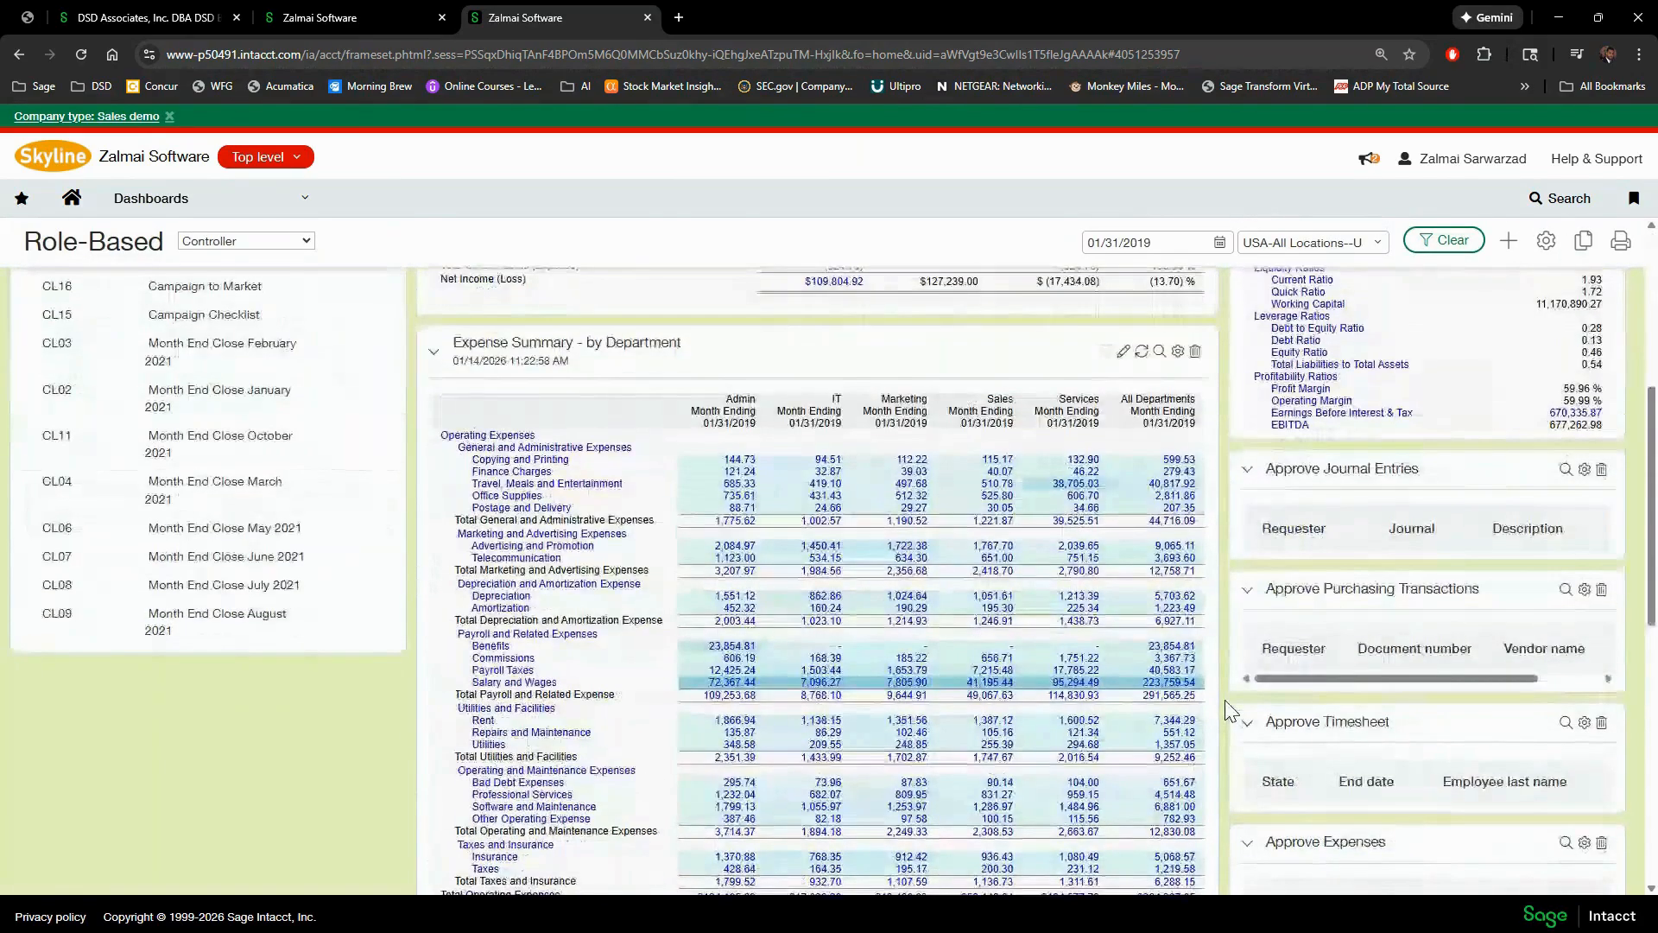
{"action": "scroll", "coordinate": [1226, 710], "scroll_direction": "down", "scroll_amount": 3}
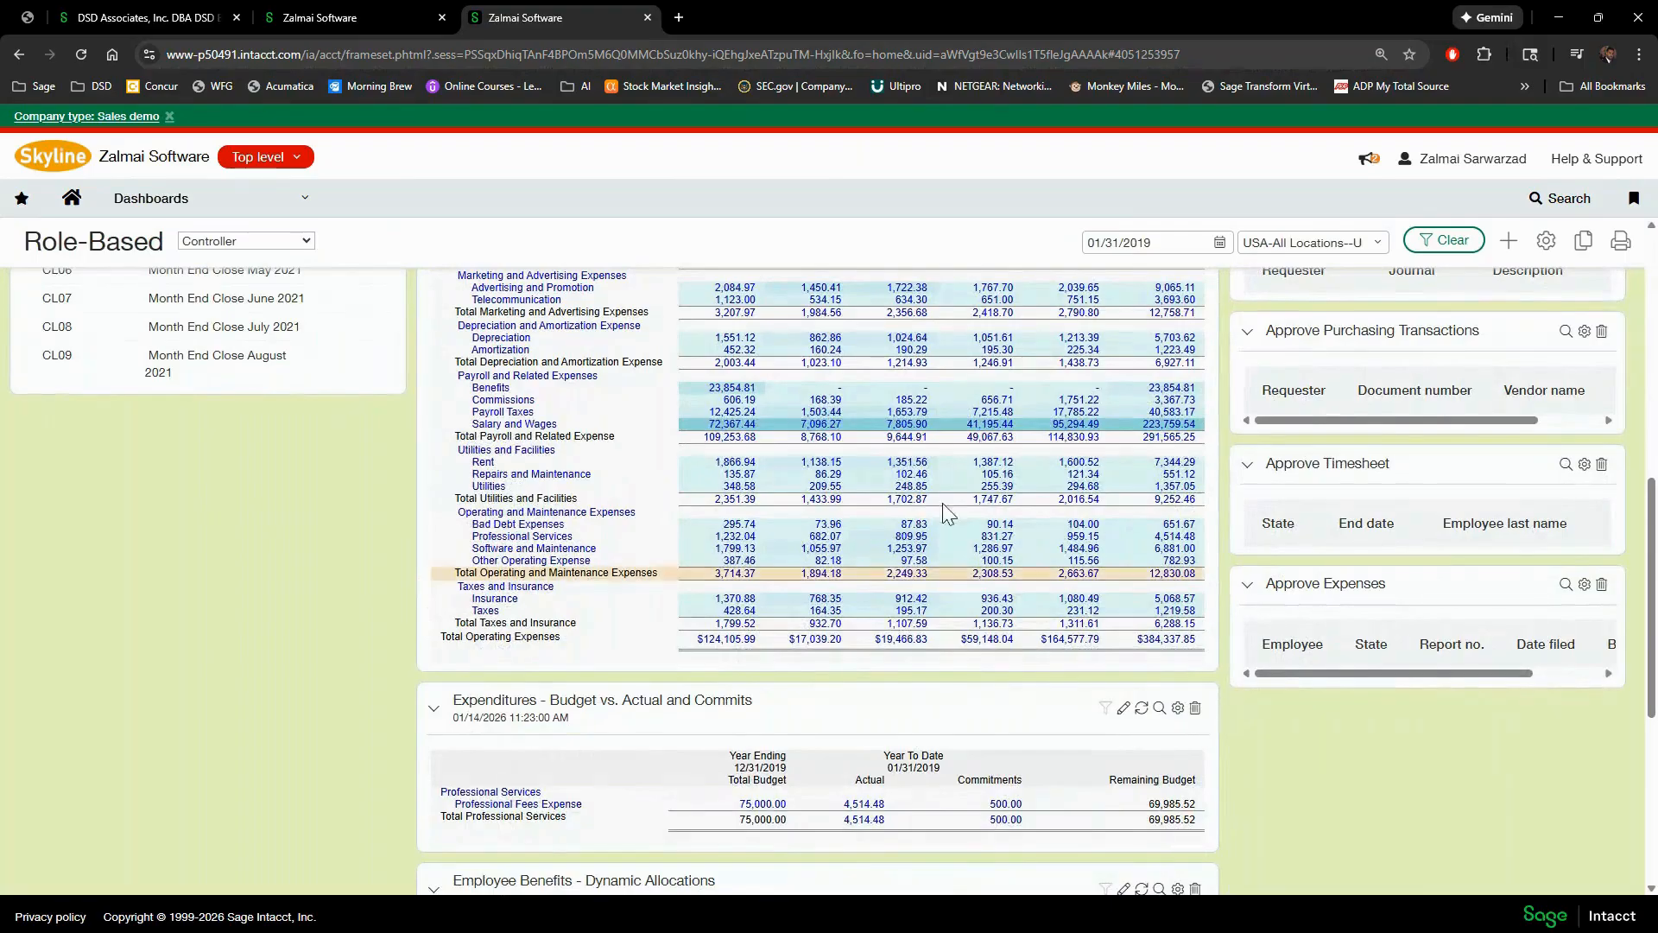
{"action": "scroll", "coordinate": [798, 609], "scroll_direction": "up", "scroll_amount": 2}
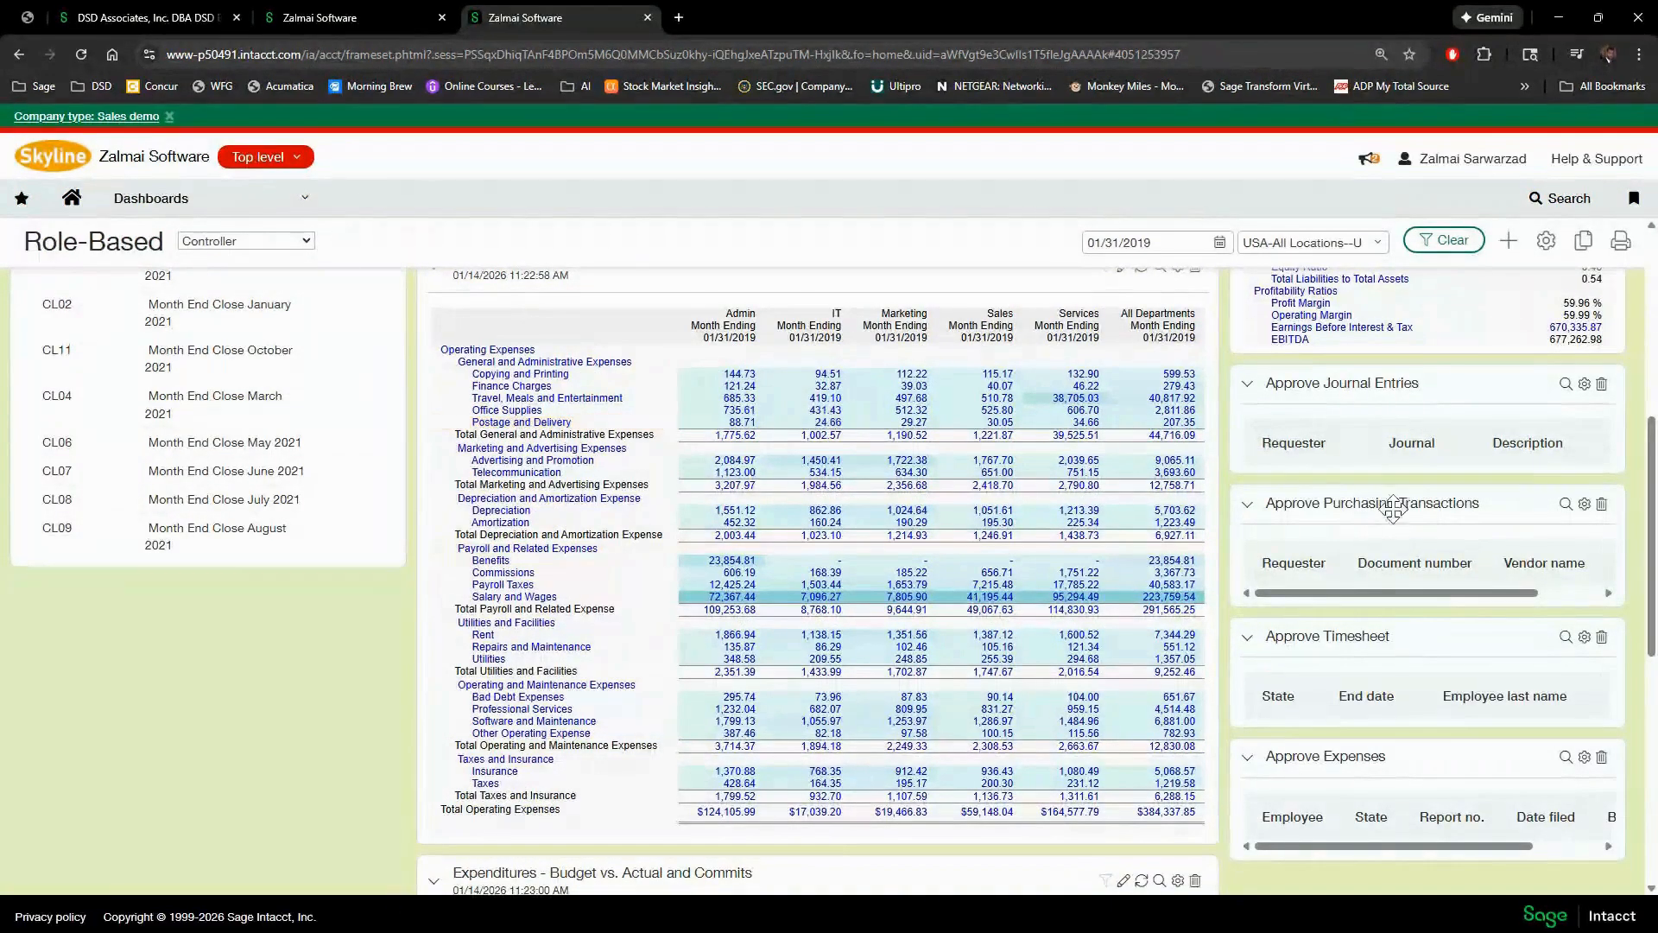
{"action": "scroll", "coordinate": [1369, 544], "scroll_direction": "up", "scroll_amount": 2}
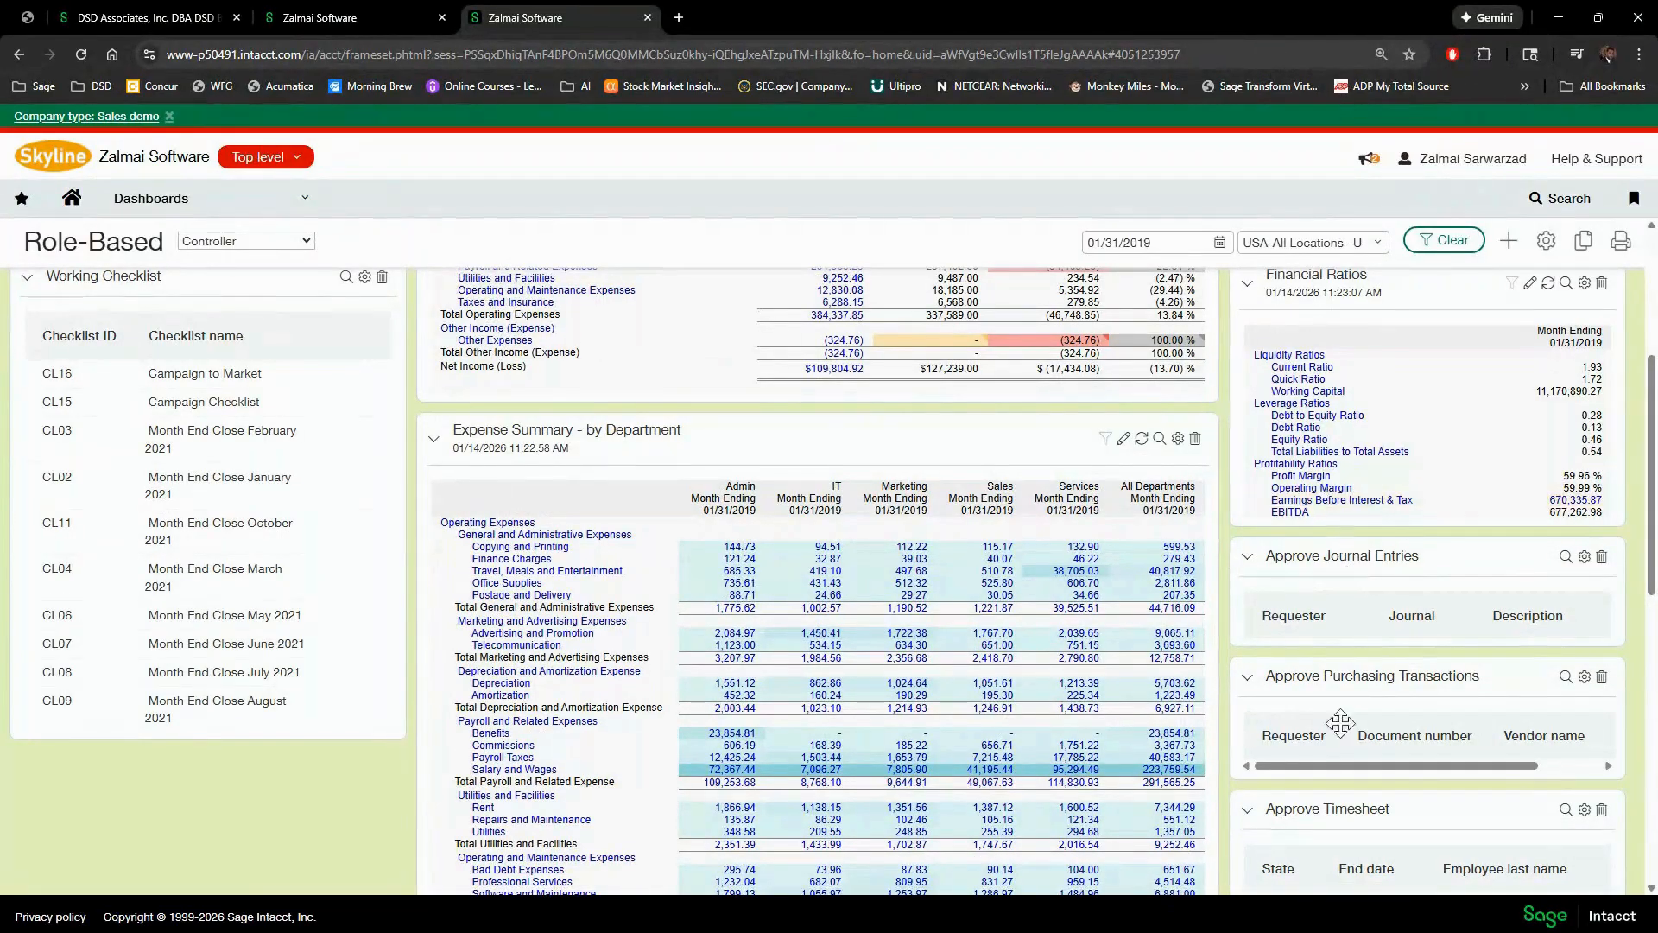
{"action": "scroll", "coordinate": [1416, 734], "scroll_direction": "up", "scroll_amount": 1}
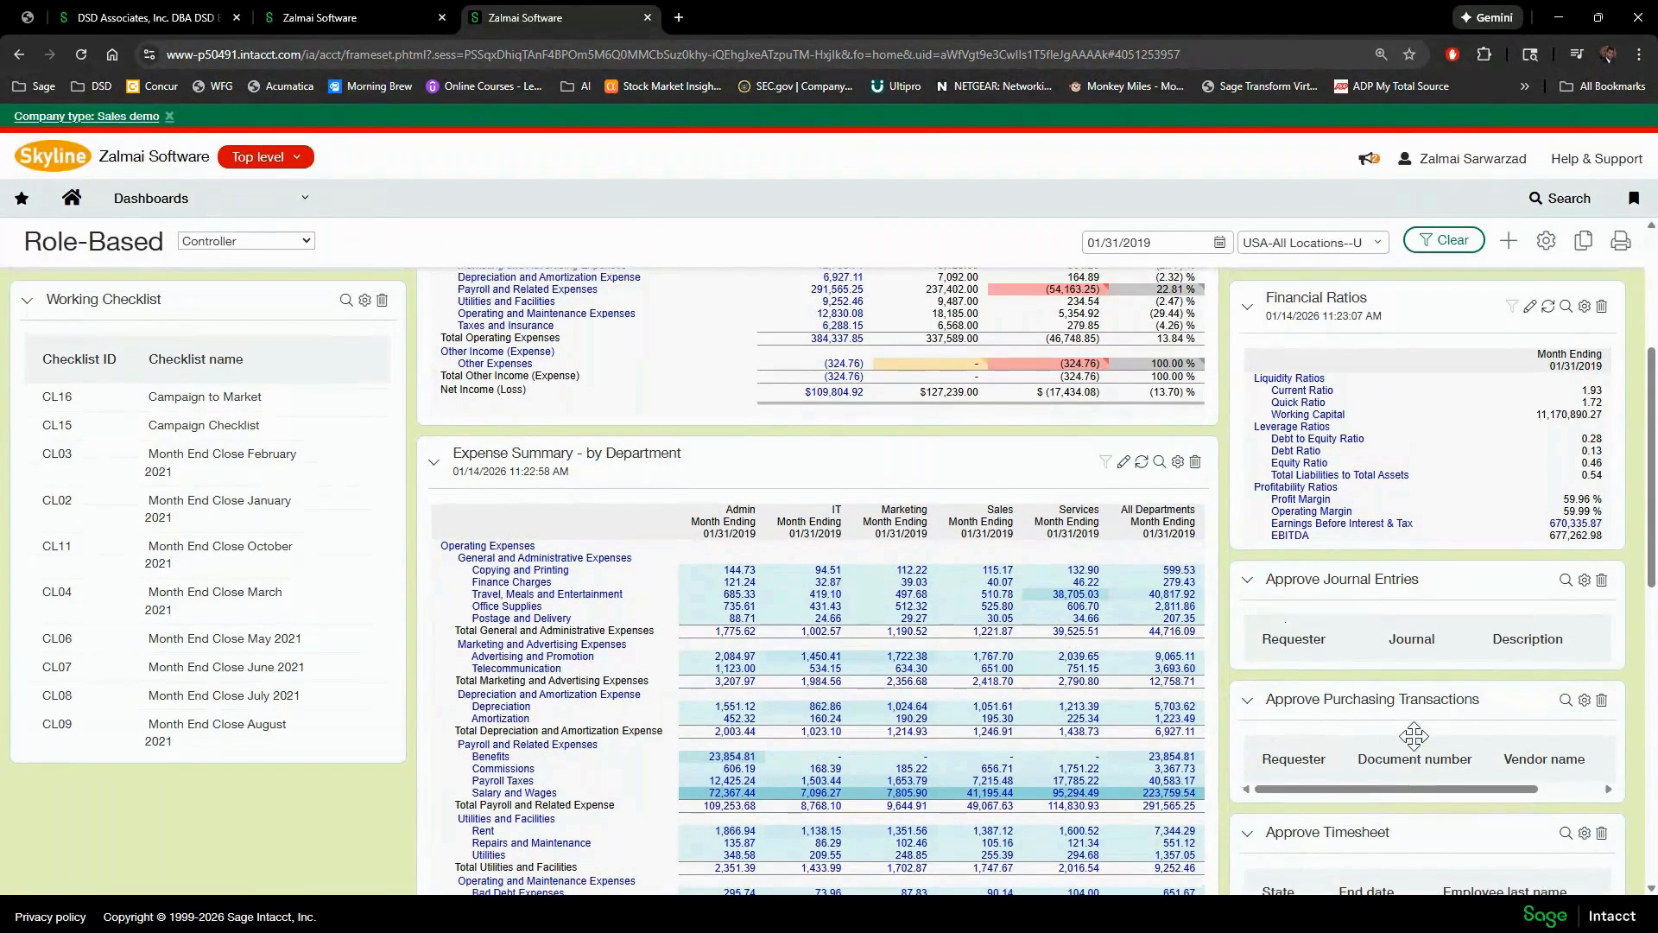
{"action": "scroll", "coordinate": [1414, 736], "scroll_direction": "up", "scroll_amount": 3}
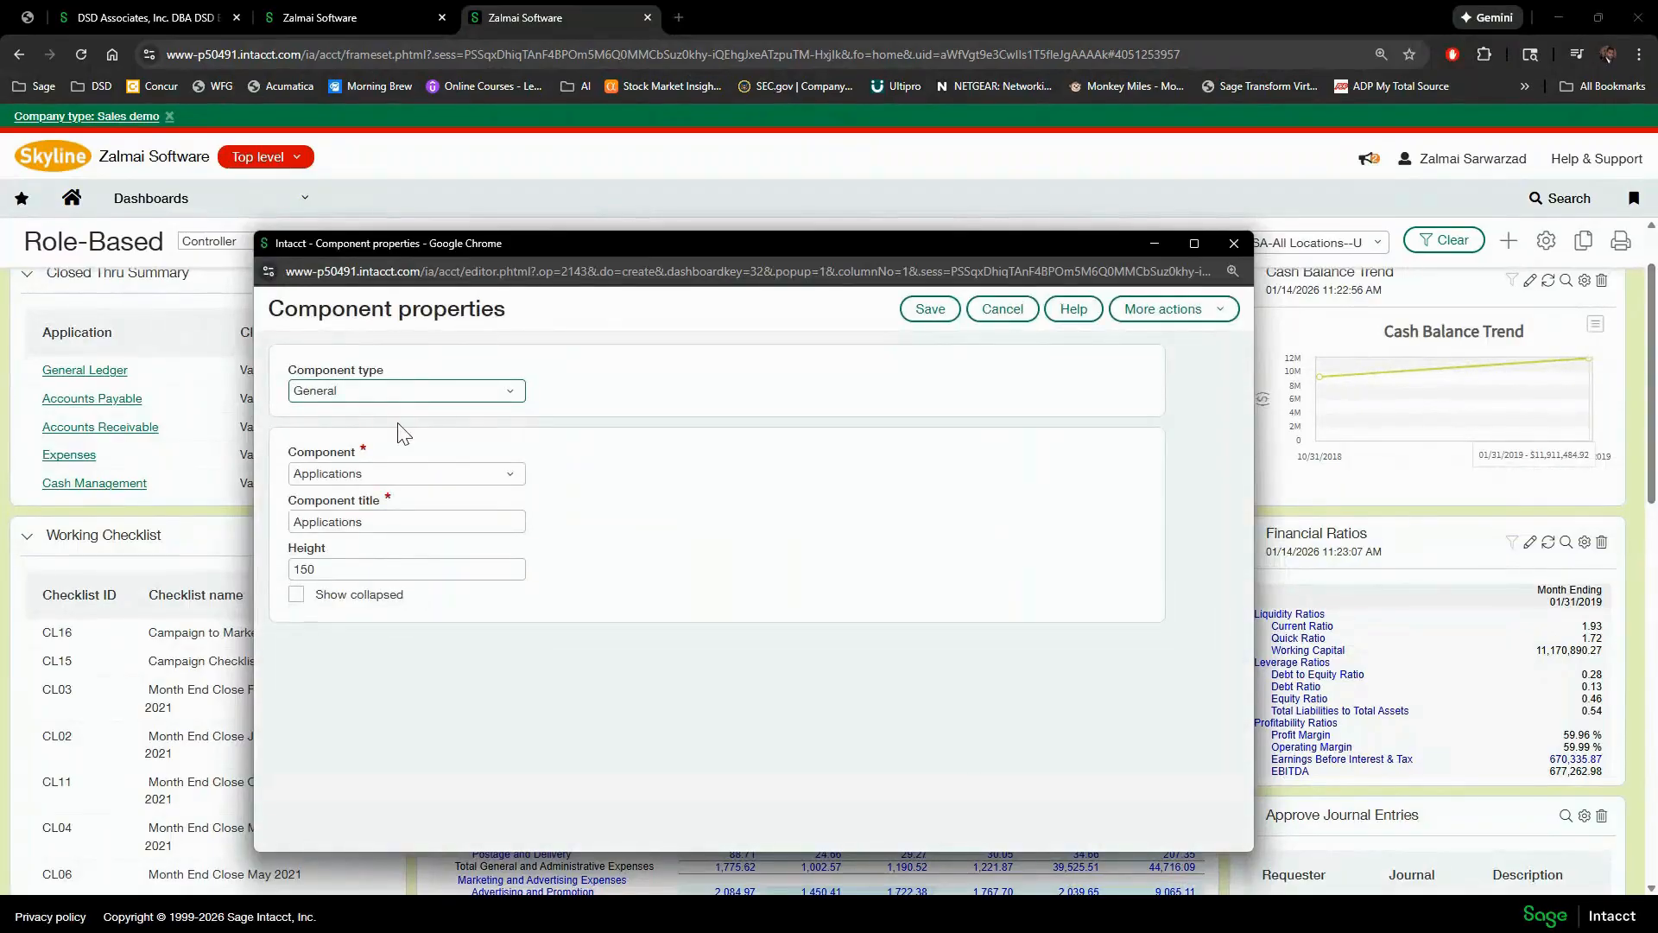
- Close the Applications Component properties window without changes
{"action": "left_click", "coordinate": [1236, 243]}
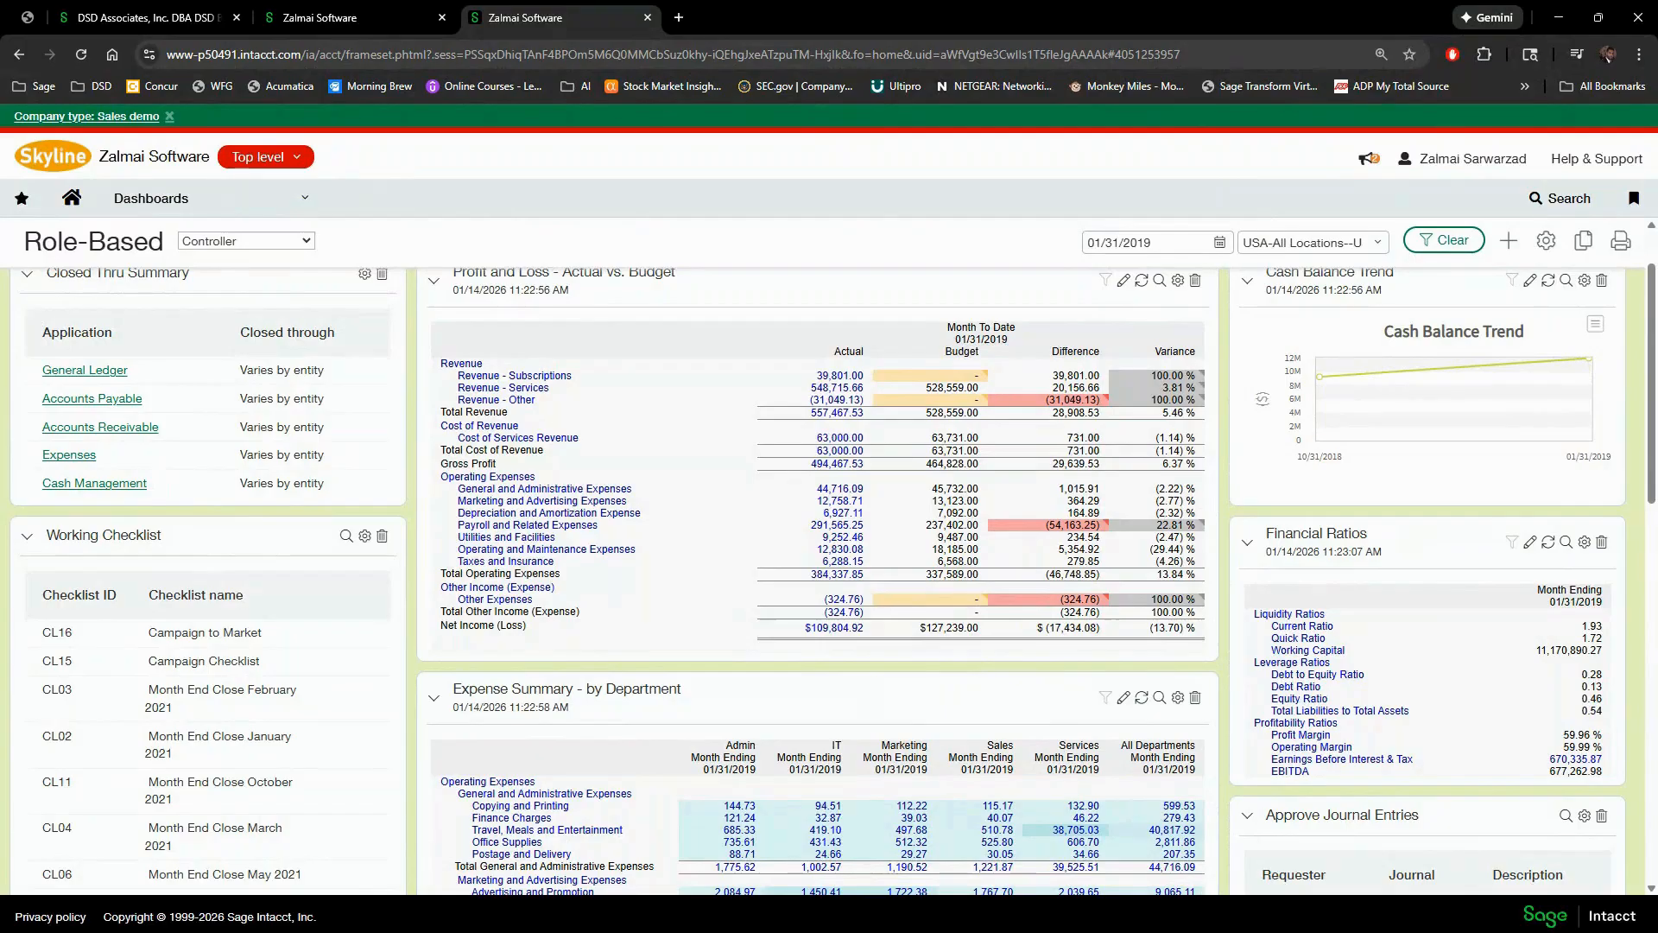
- Dismiss the Dashboards navigation menu and advance the slideshow two slides to Tips & Tricks
{"action": "mouse_move", "coordinate": [304, 203]}
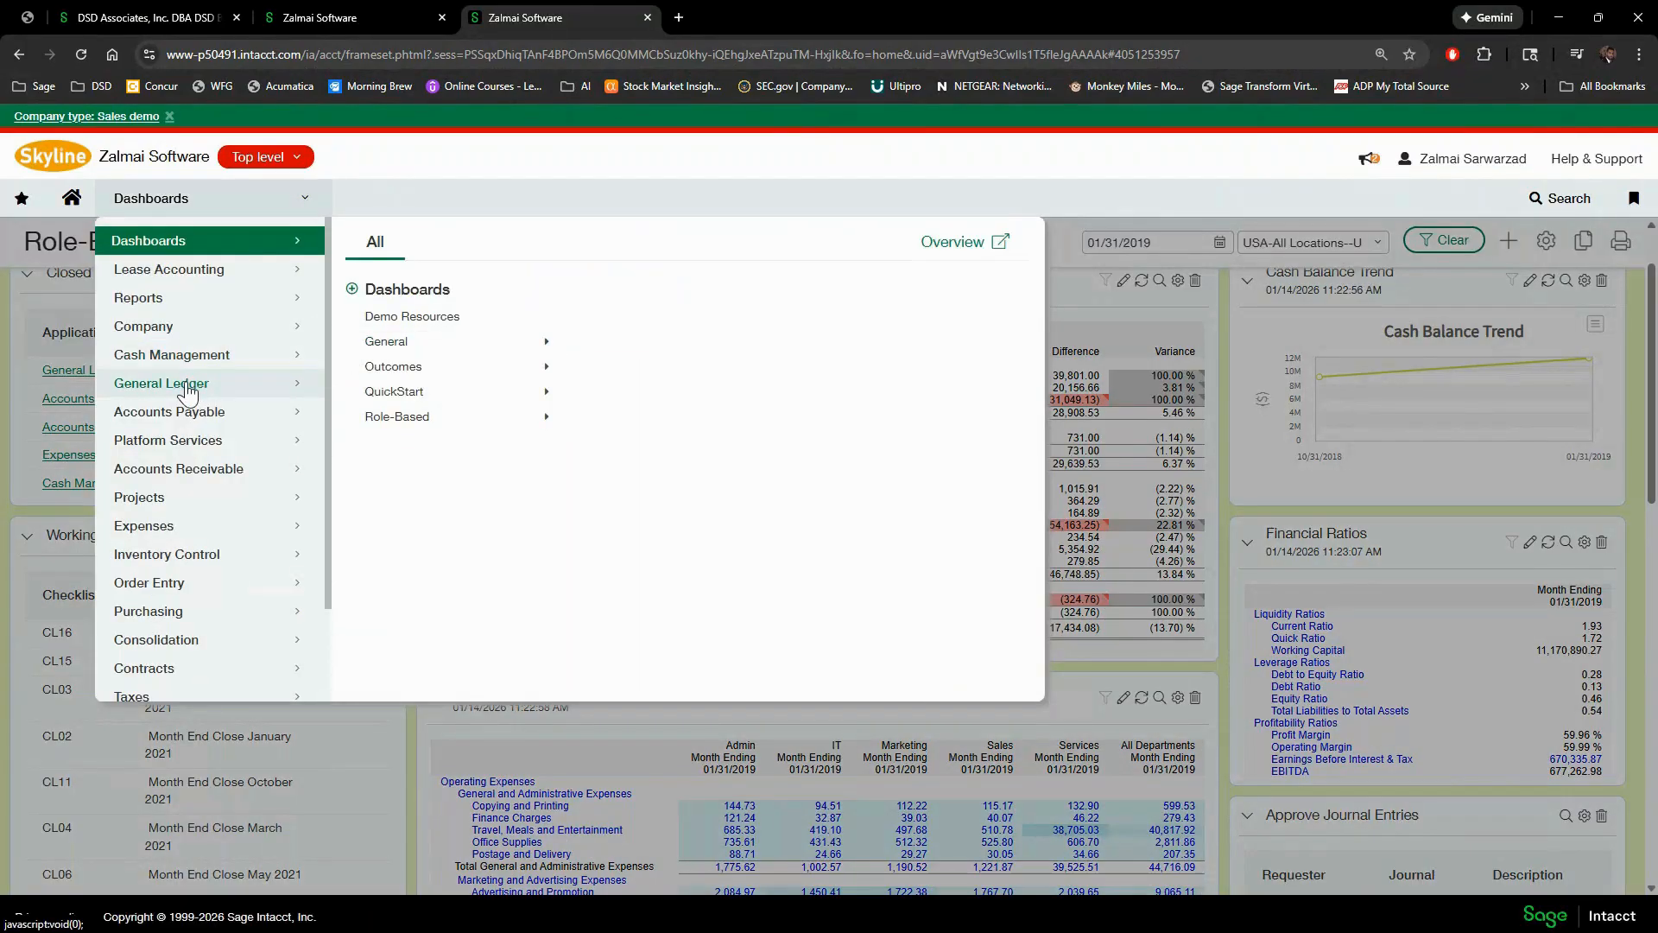
{"action": "mouse_move", "coordinate": [211, 411]}
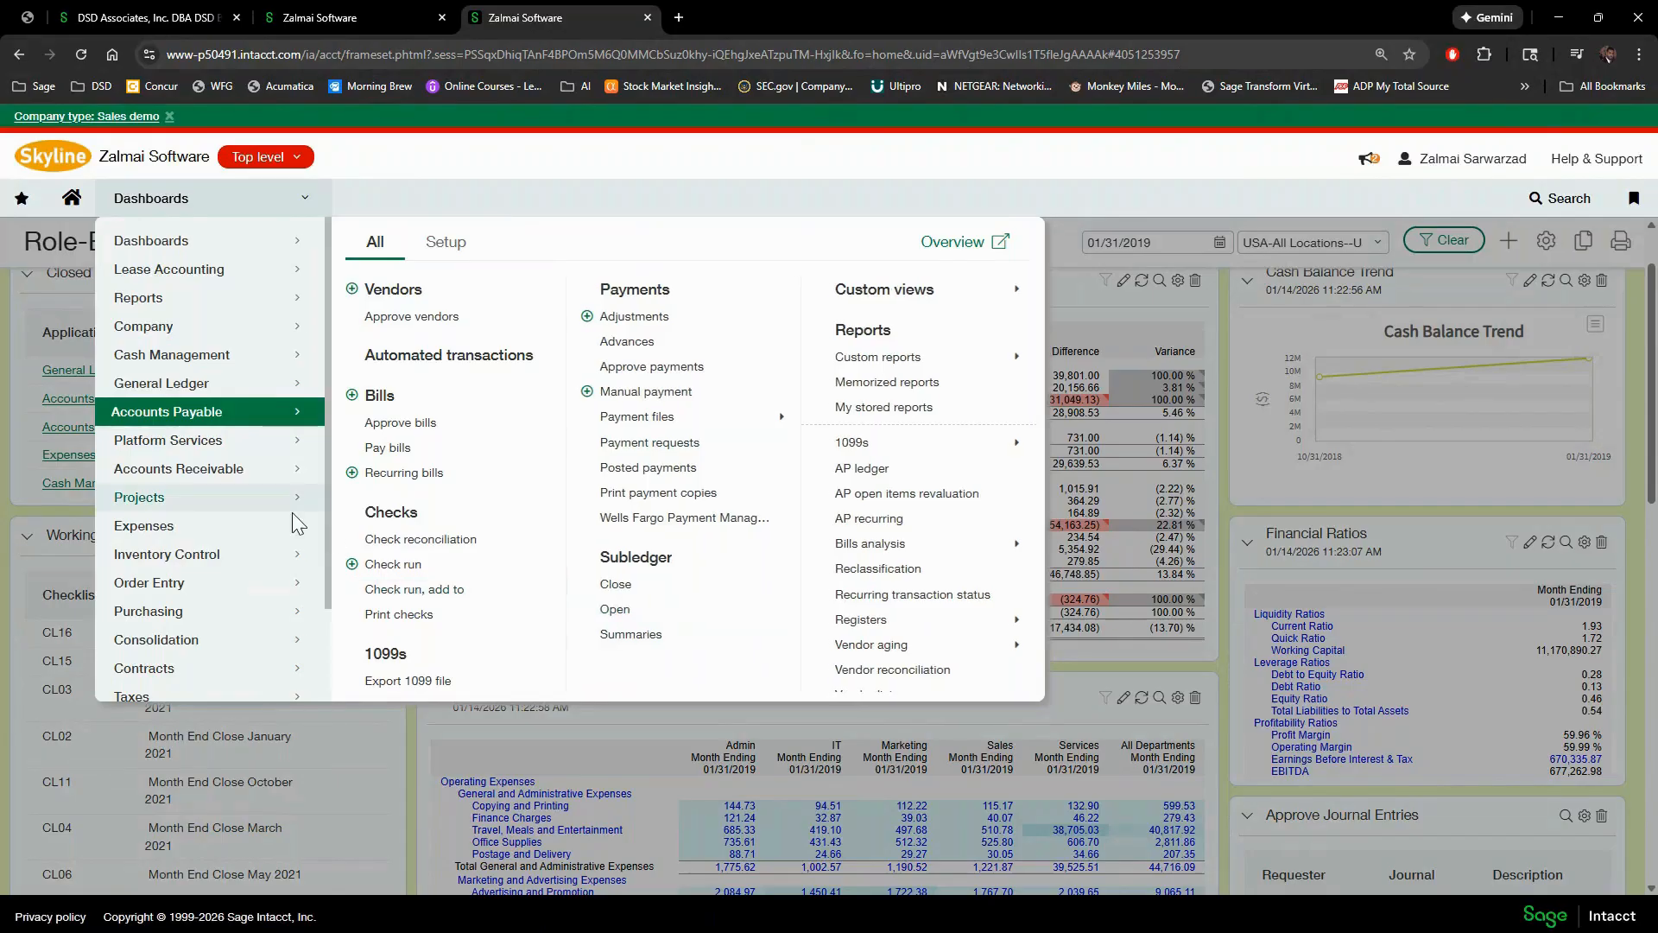
{"action": "mouse_move", "coordinate": [185, 383]}
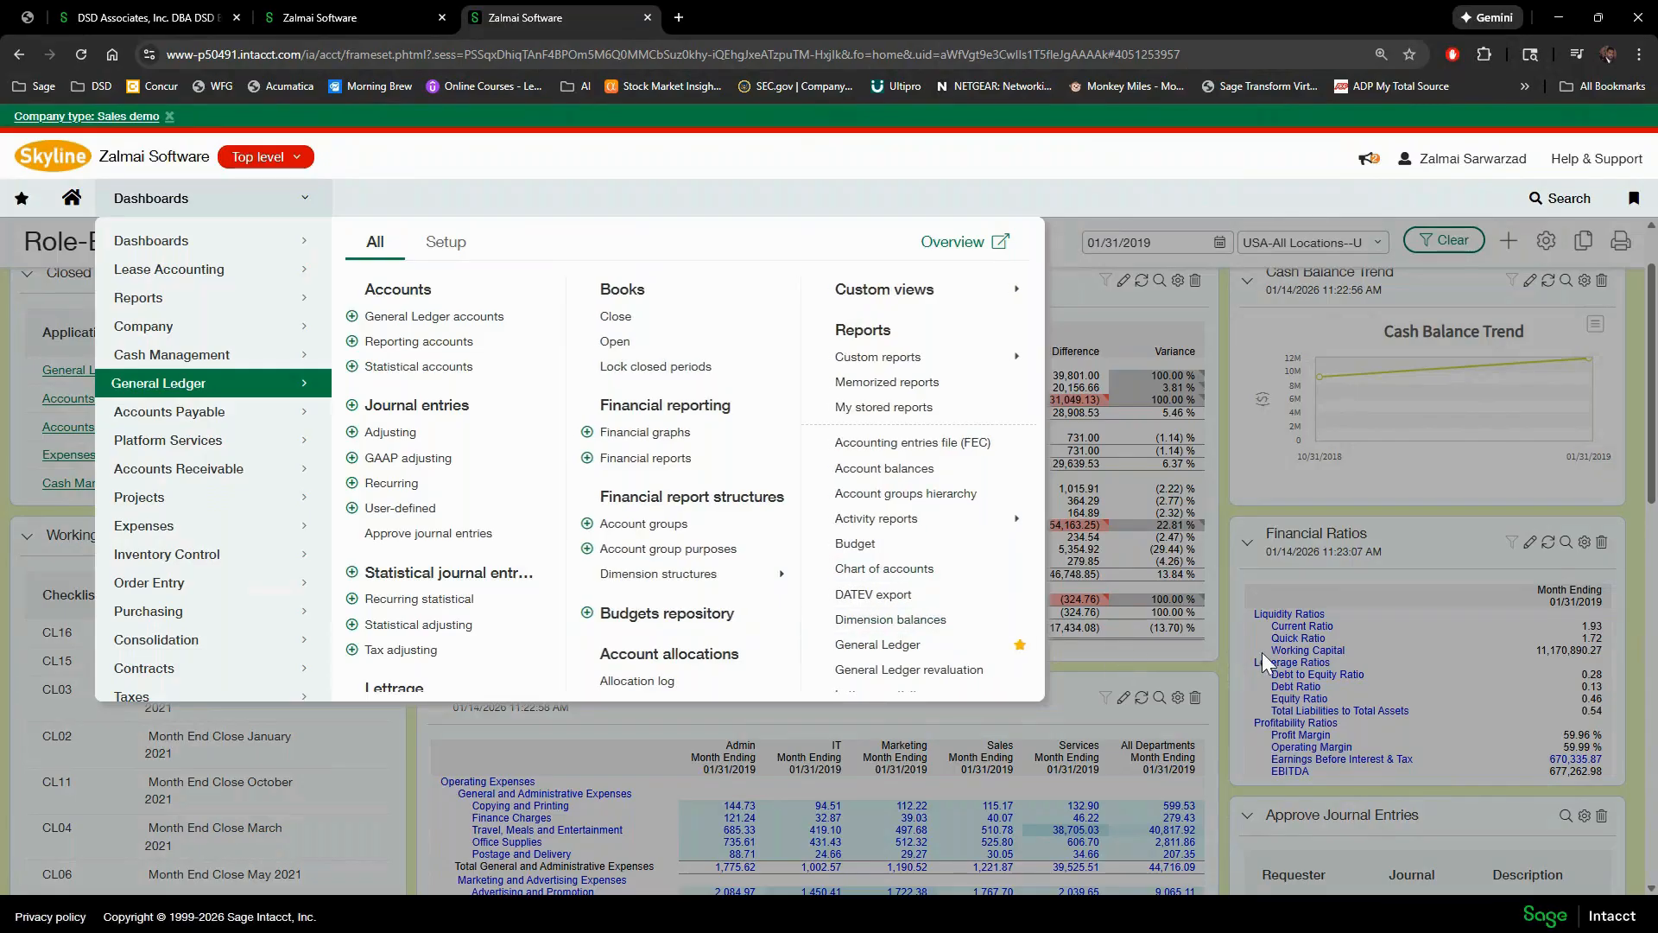
{"action": "left_click", "coordinate": [1221, 665]}
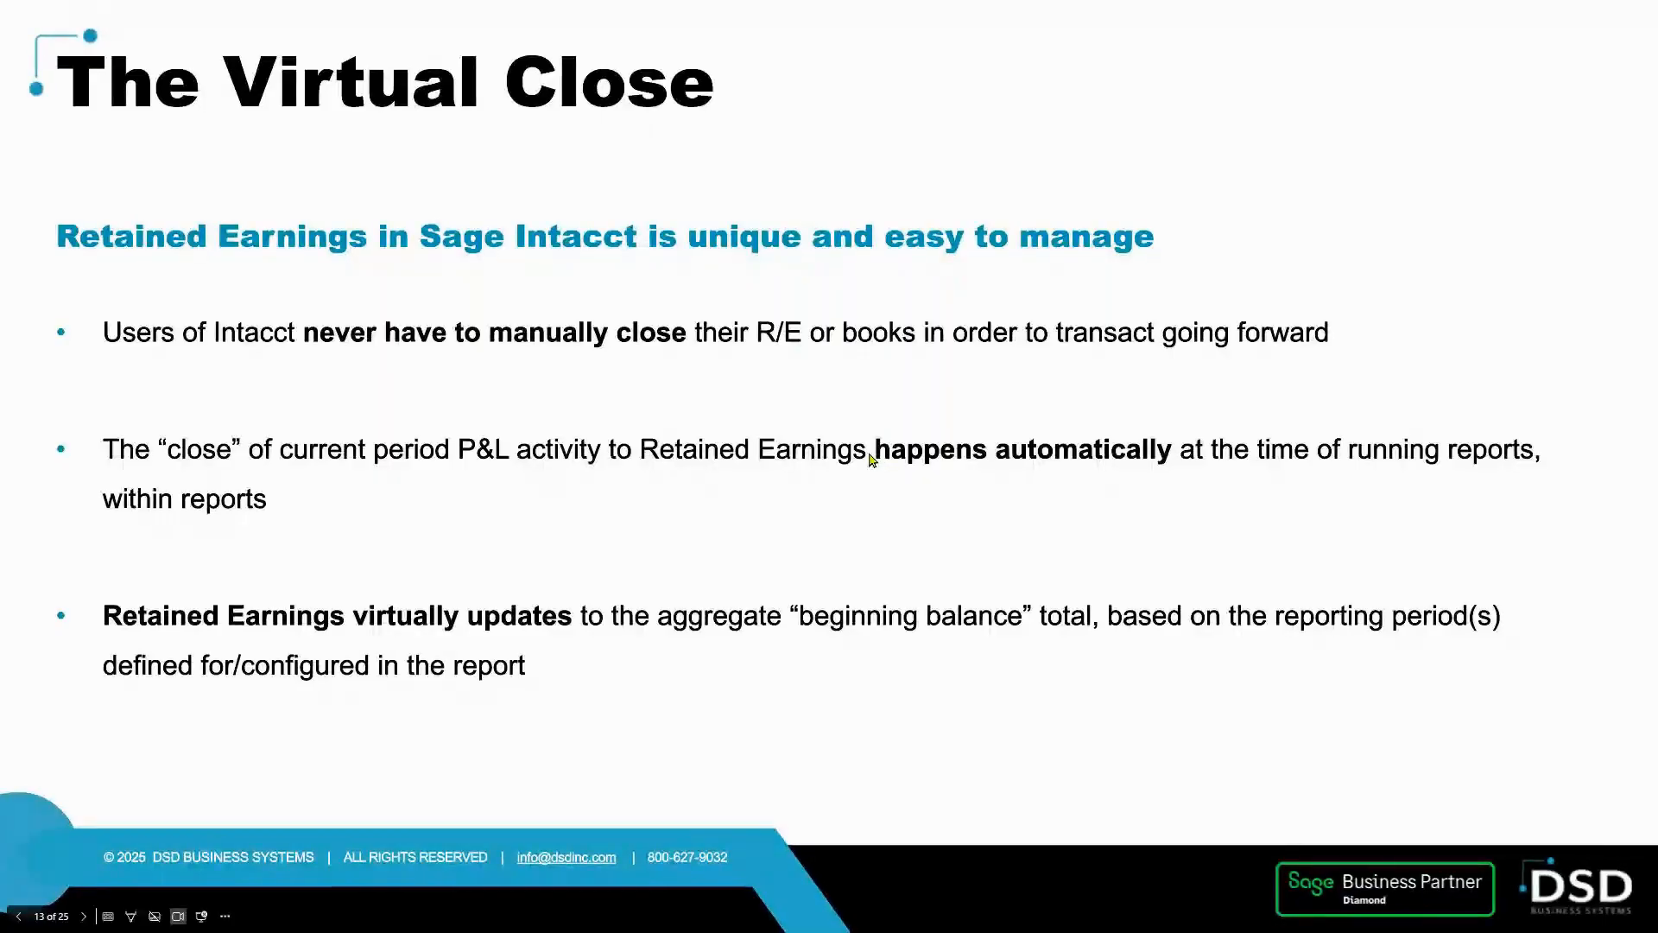
{"action": "left_click", "coordinate": [871, 459]}
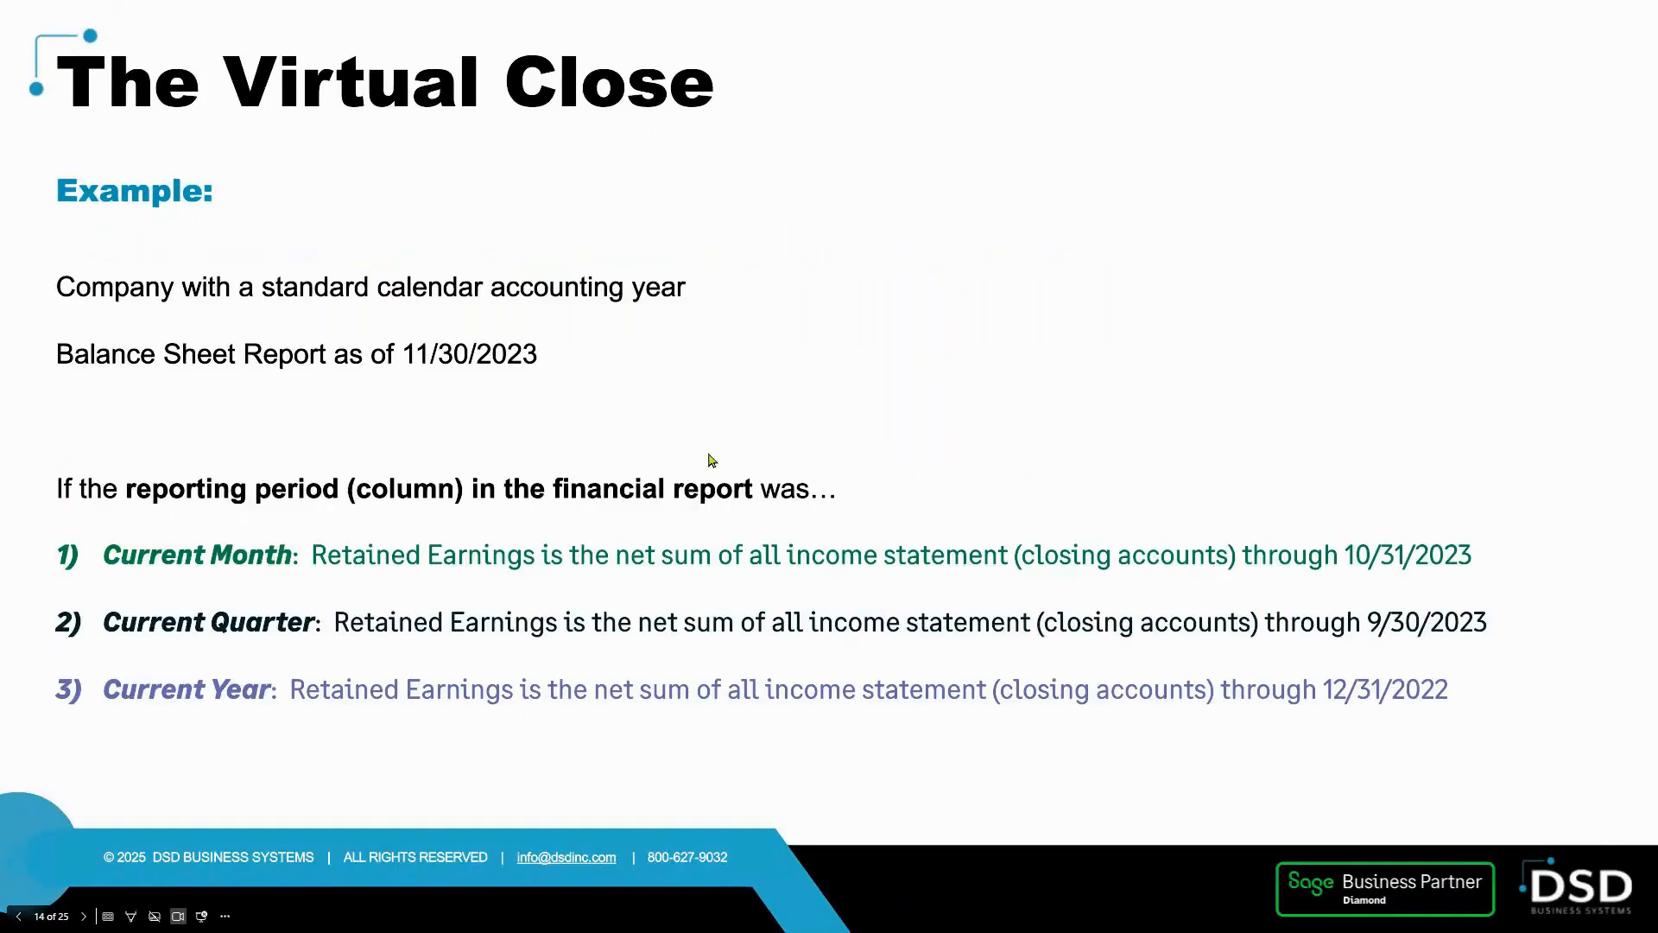
{"action": "left_click", "coordinate": [519, 464]}
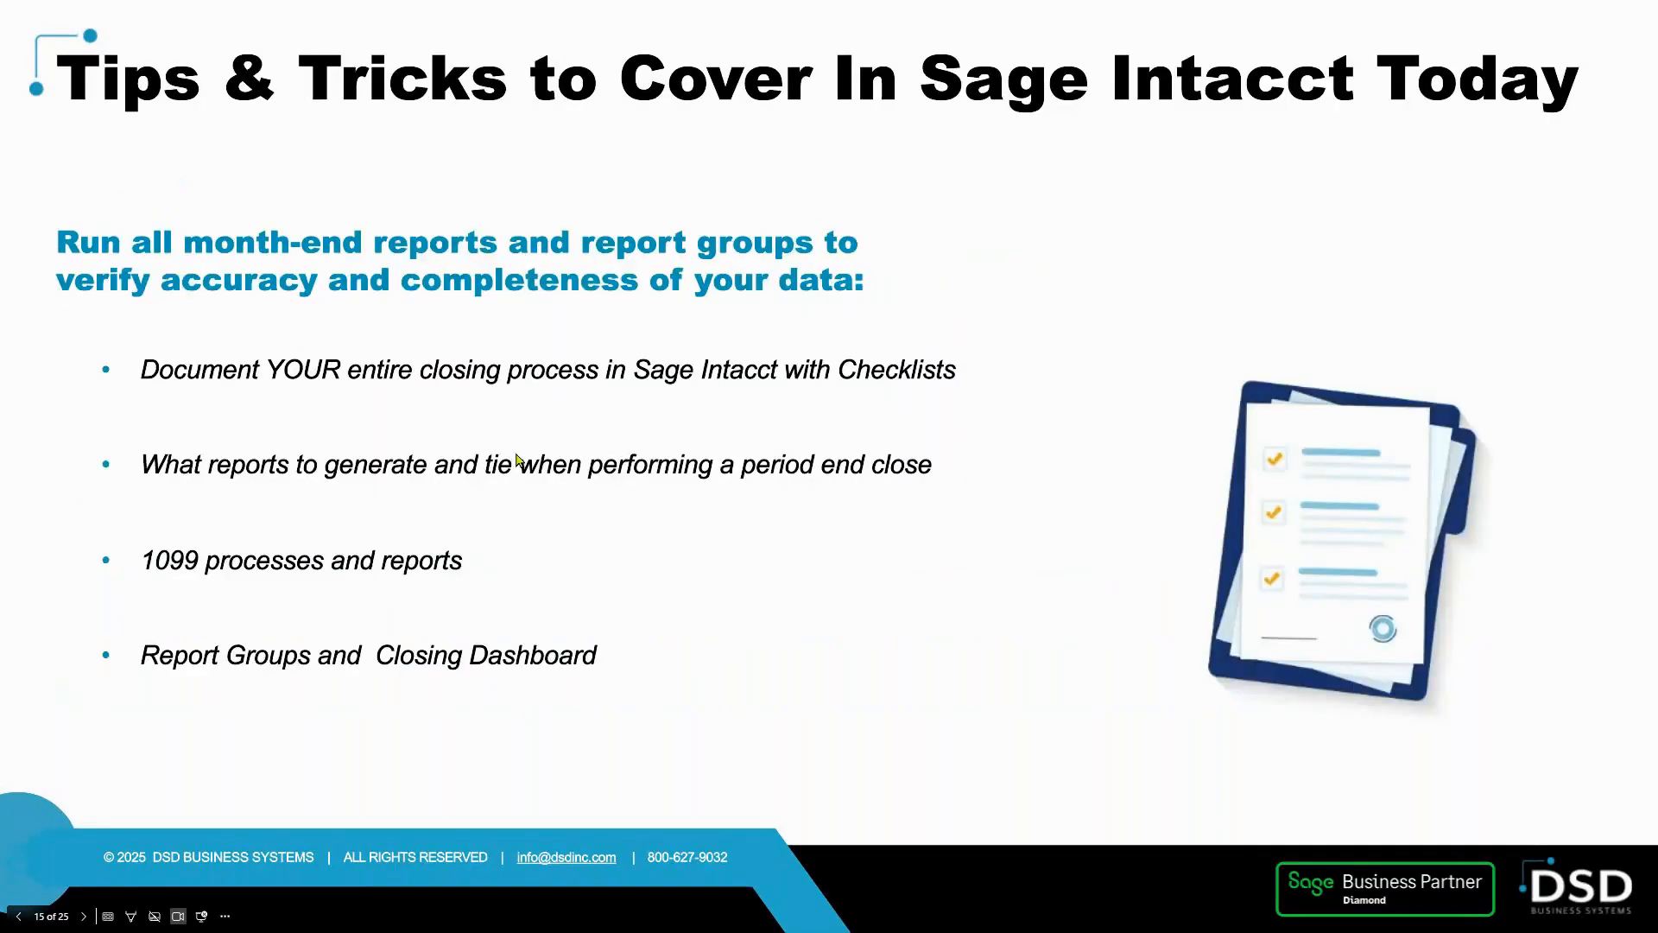